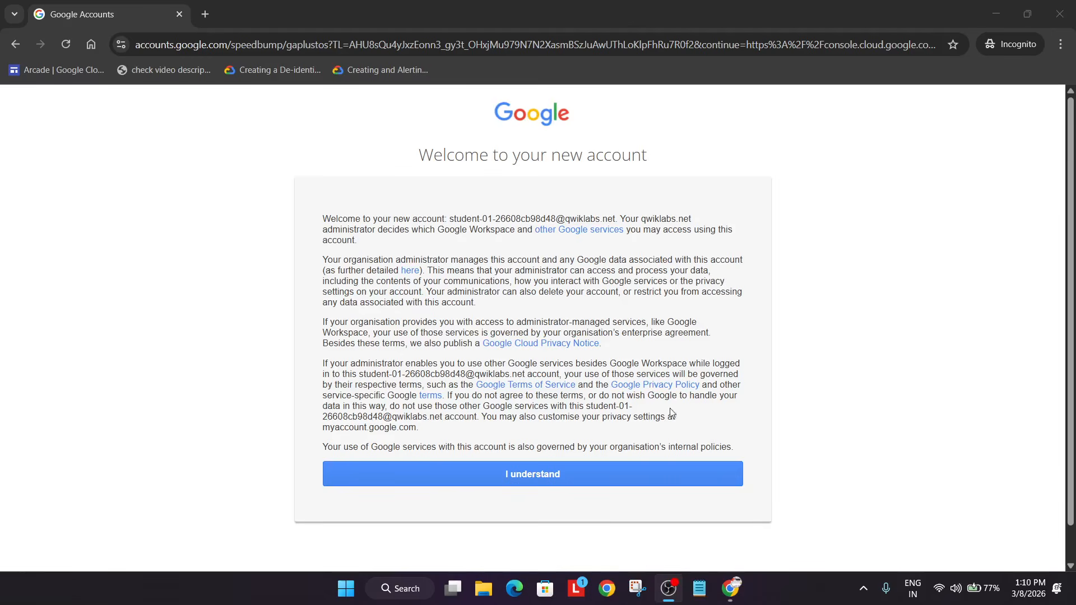
Step: Acknowledge the new account notice and agree to the Google Cloud Platform Terms of Service
{"action": "left_click", "coordinate": [702, 478]}
{"action": "left_click", "coordinate": [667, 584]}
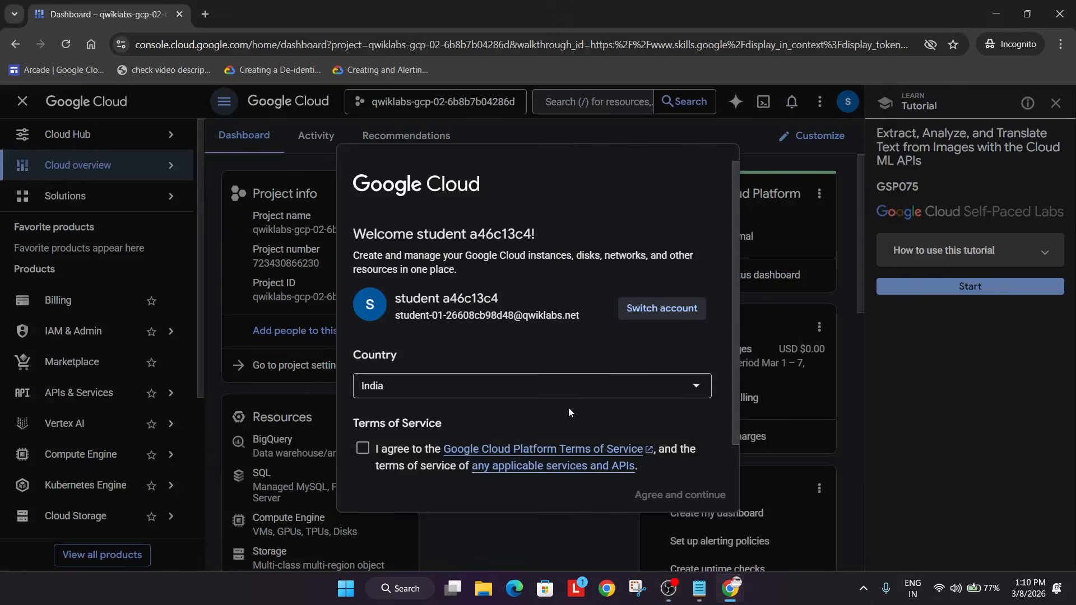
{"action": "left_click", "coordinate": [362, 448]}
{"action": "left_click", "coordinate": [681, 495]}
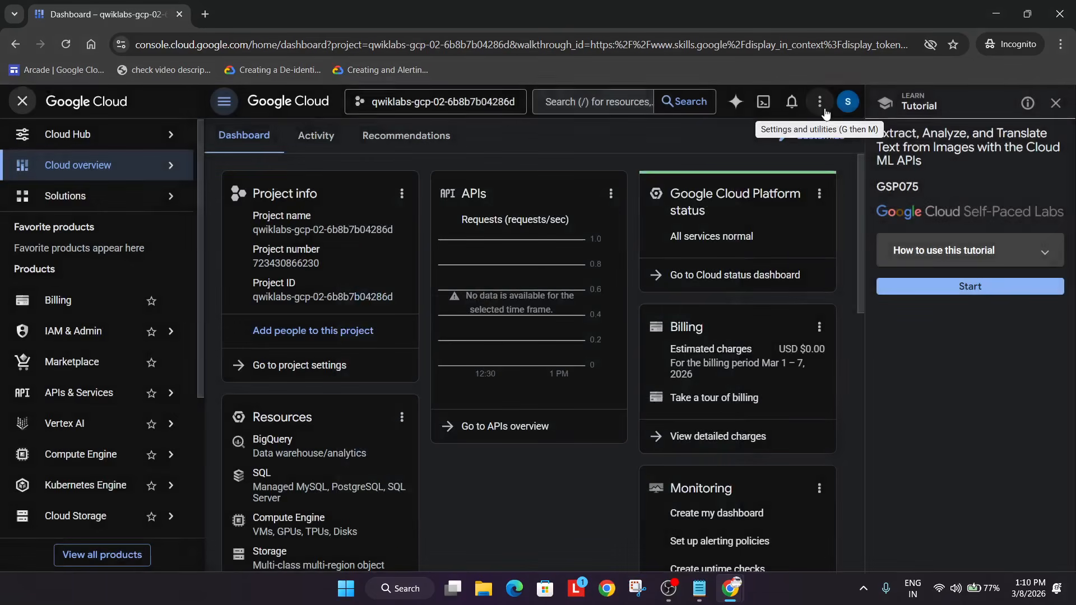
Step: Set the console's color theme to Light and dismiss the preference notification
{"action": "left_click", "coordinate": [820, 102]}
{"action": "left_click", "coordinate": [973, 133]}
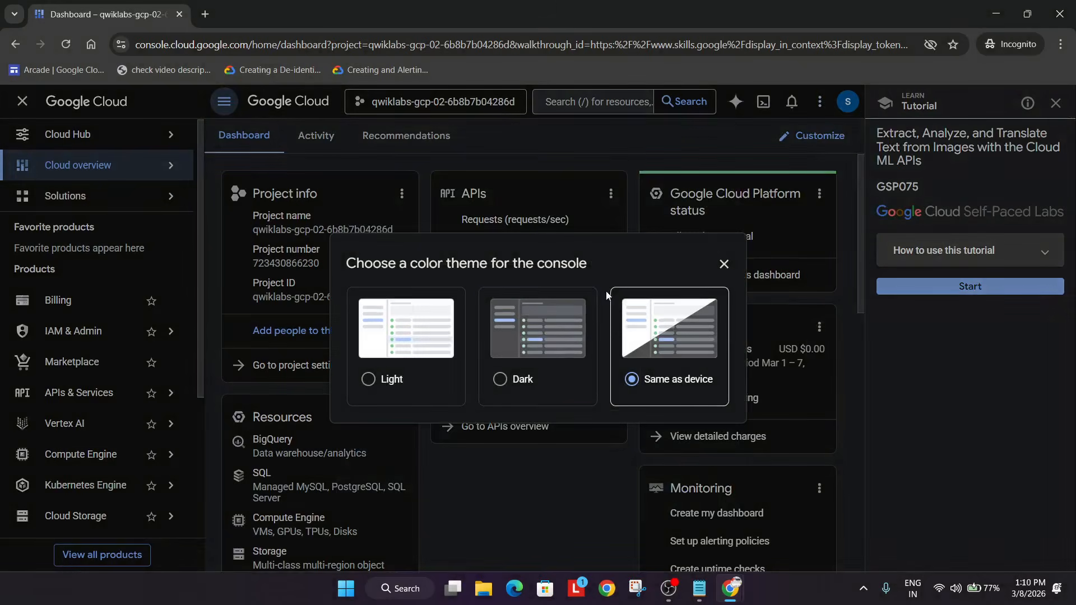
{"action": "left_click", "coordinate": [392, 364]}
{"action": "left_click", "coordinate": [724, 264]}
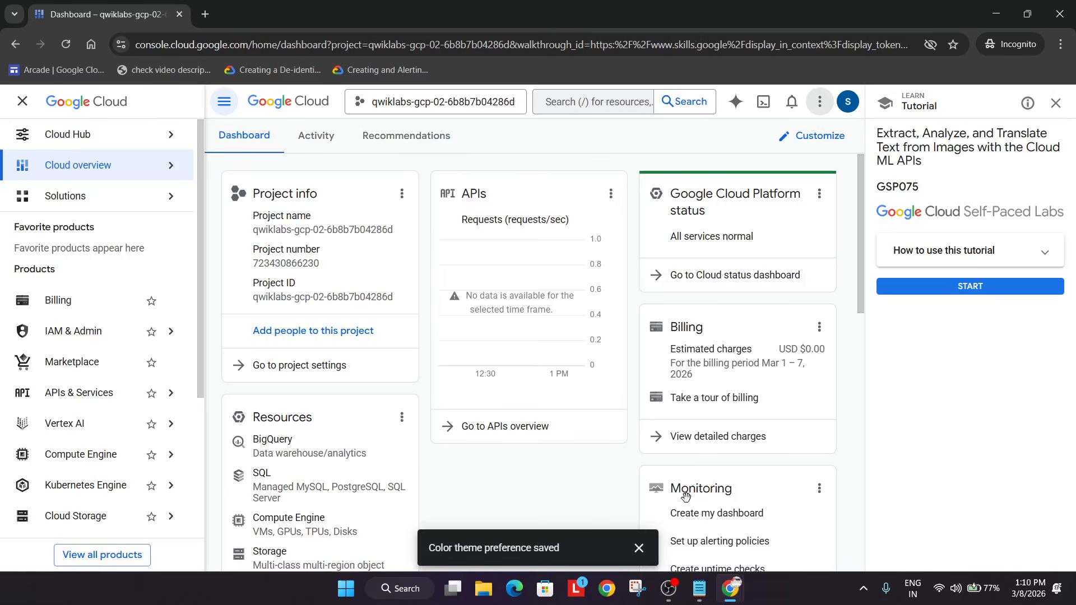
{"action": "left_click", "coordinate": [638, 549]}
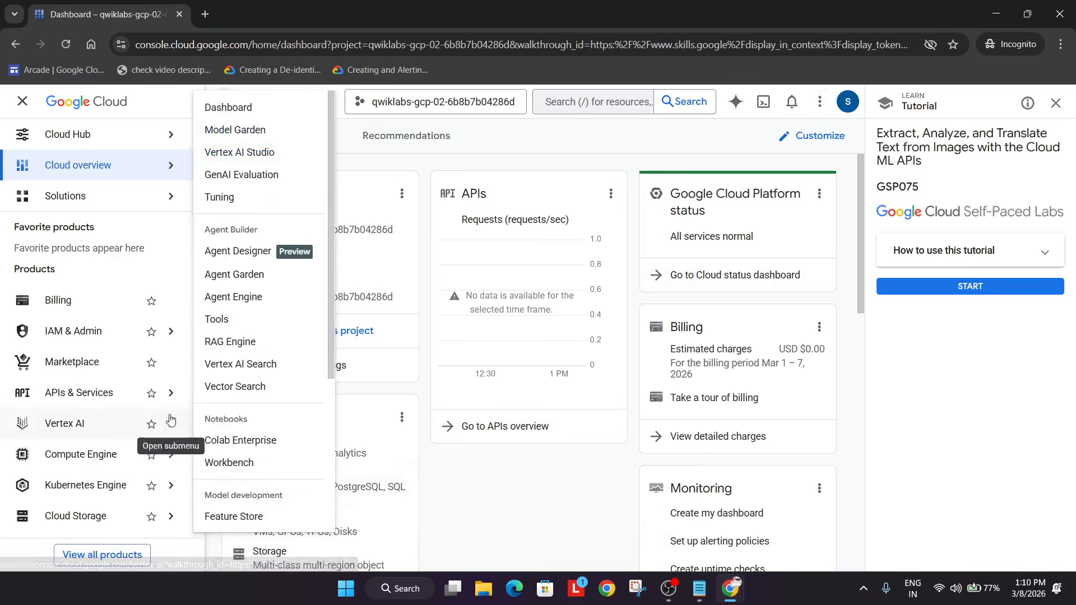
Step: Create an API key on the Credentials page of APIs & Services
{"action": "mouse_move", "coordinate": [170, 394]}
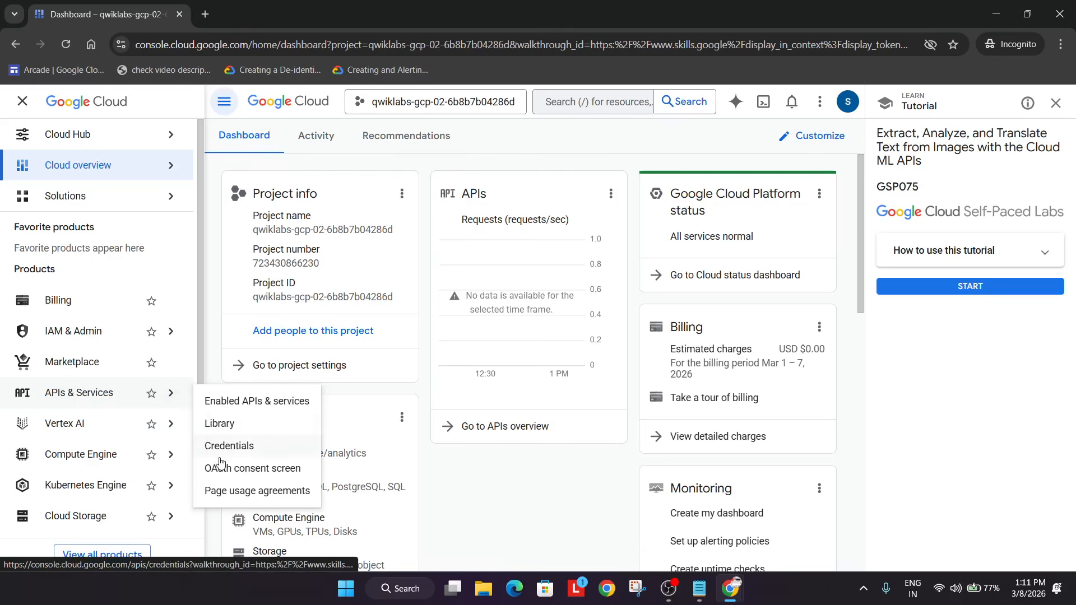
{"action": "left_click", "coordinate": [245, 449]}
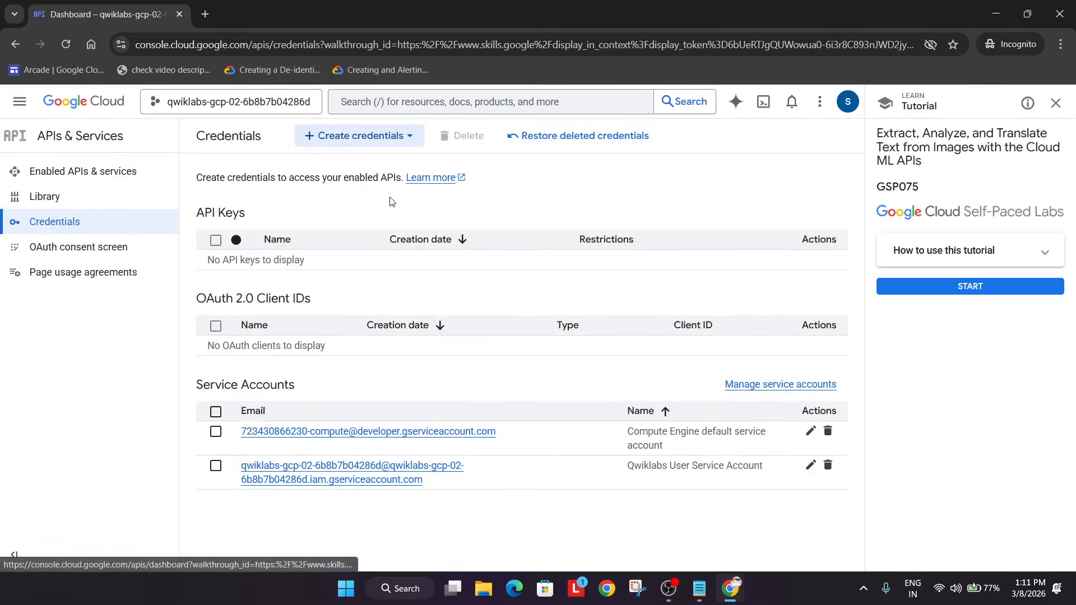
{"action": "left_click", "coordinate": [365, 135]}
{"action": "left_click", "coordinate": [348, 166]}
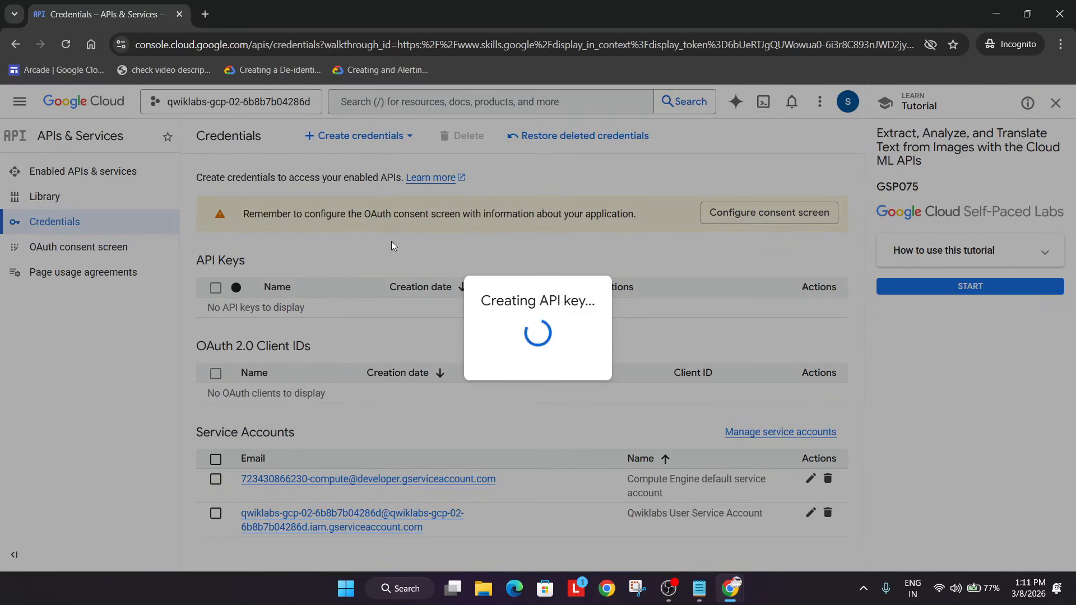
Step: Copy the export API_KEY command from Task 1 of the lab instructions and paste it into Notepad
{"action": "key", "text": "alt+Tab"}
{"action": "key", "text": "alt+Tab"}
{"action": "key", "text": "alt+Tab"}
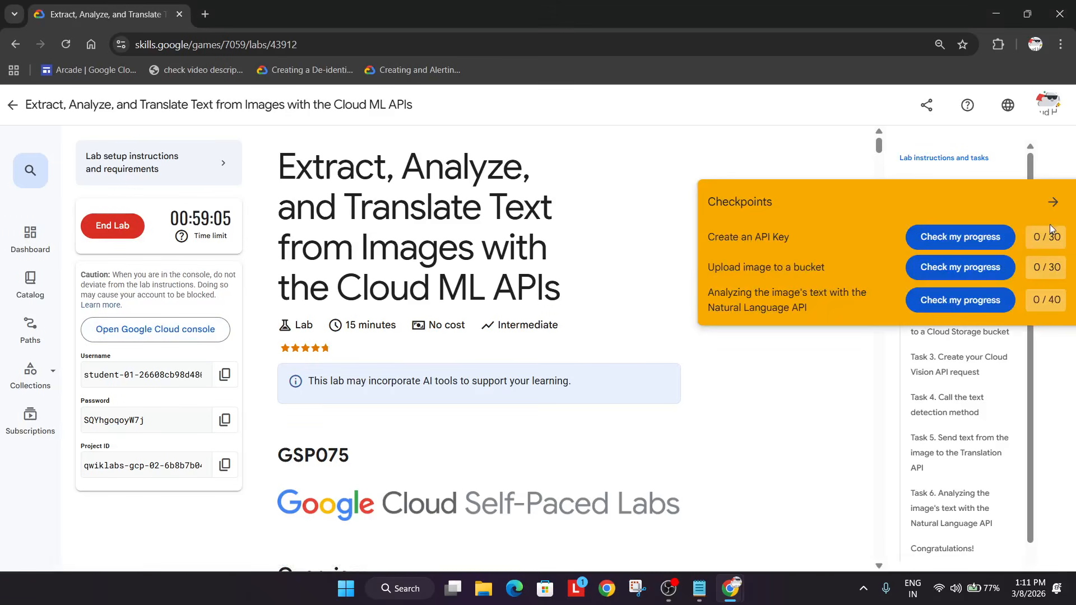
{"action": "left_click", "coordinate": [937, 293]}
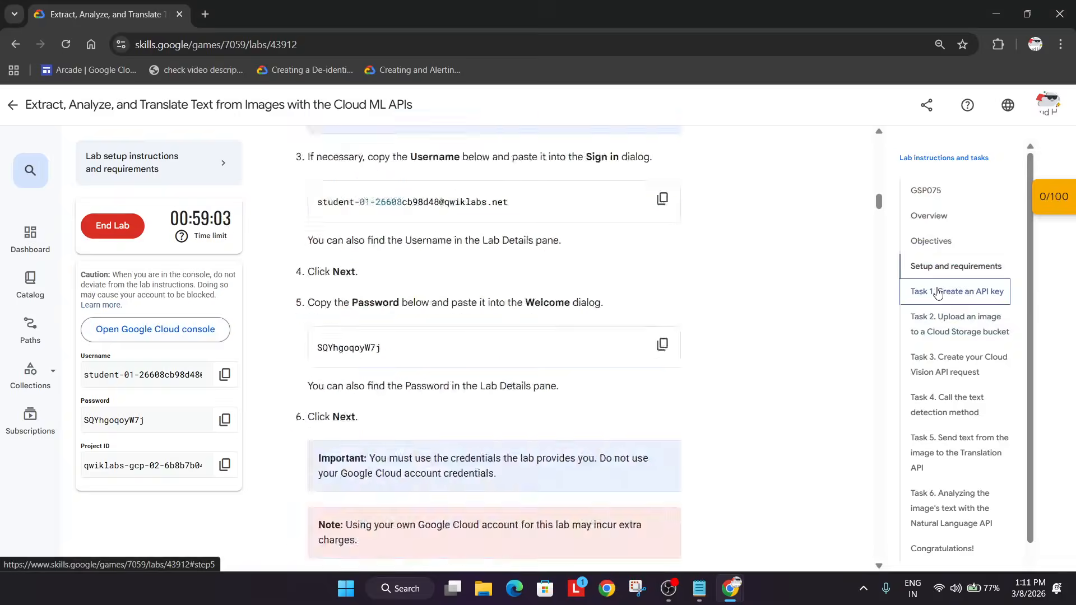
{"action": "scroll", "coordinate": [616, 392], "scroll_direction": "down", "scroll_amount": 8}
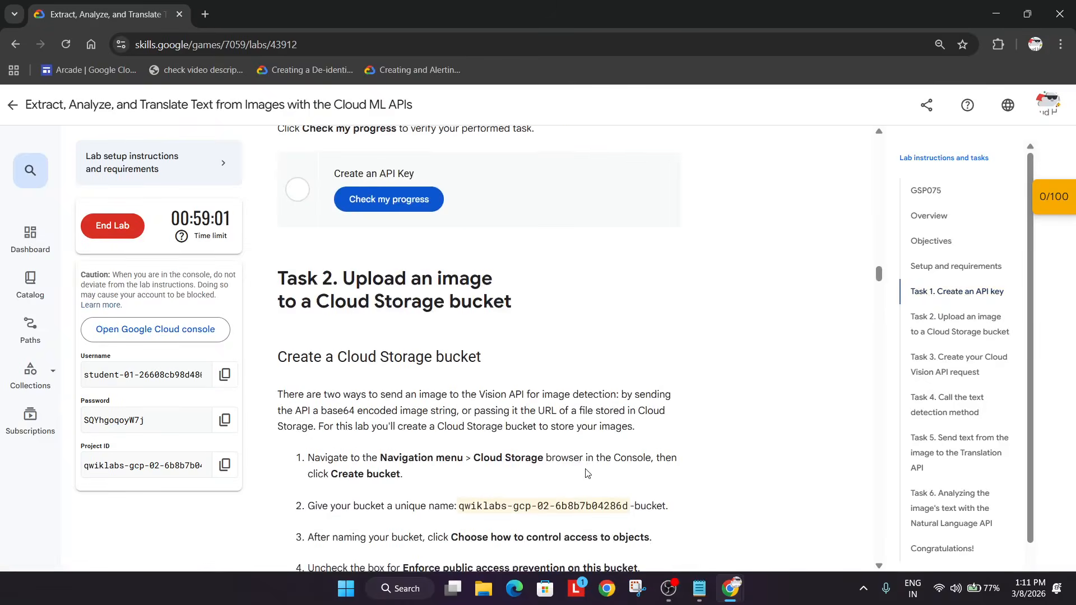
{"action": "scroll", "coordinate": [658, 402], "scroll_direction": "up", "scroll_amount": 5}
{"action": "left_click", "coordinate": [665, 374]}
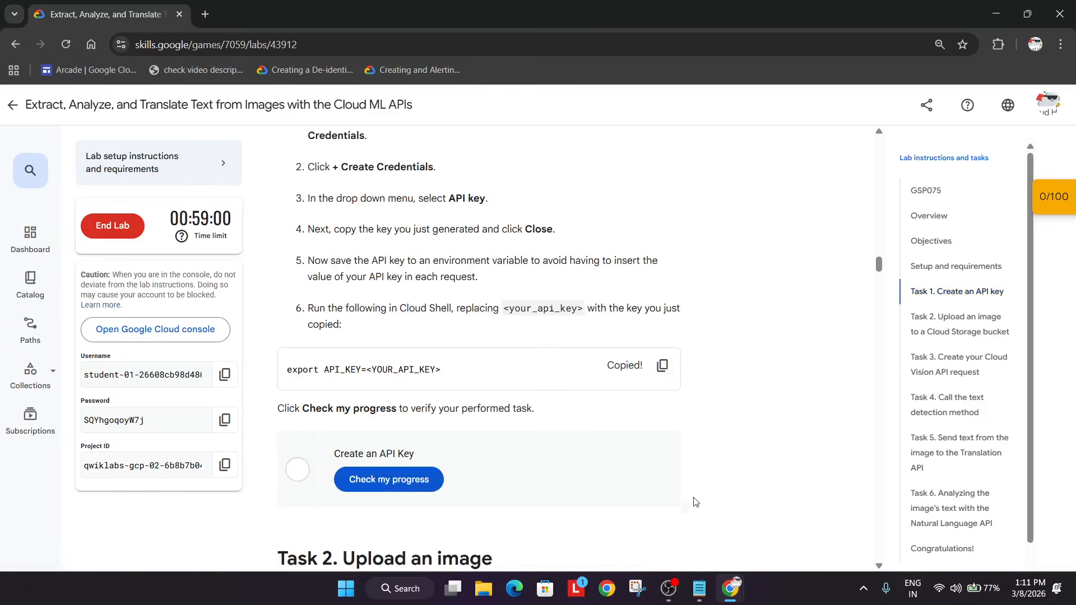
{"action": "left_click", "coordinate": [699, 589]}
{"action": "key", "text": "ctrl+v"}
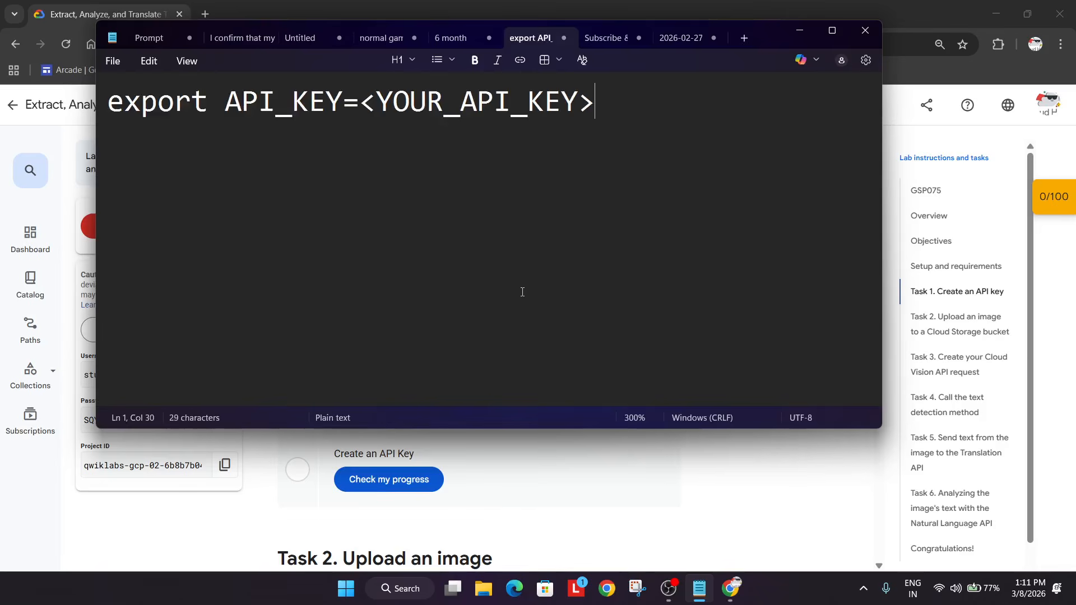
Step: Copy the newly generated API key and paste it over the <YOUR_API_KEY> placeholder in the Notepad command
{"action": "key", "text": "alt+Tab"}
{"action": "key", "text": "alt+Tab"}
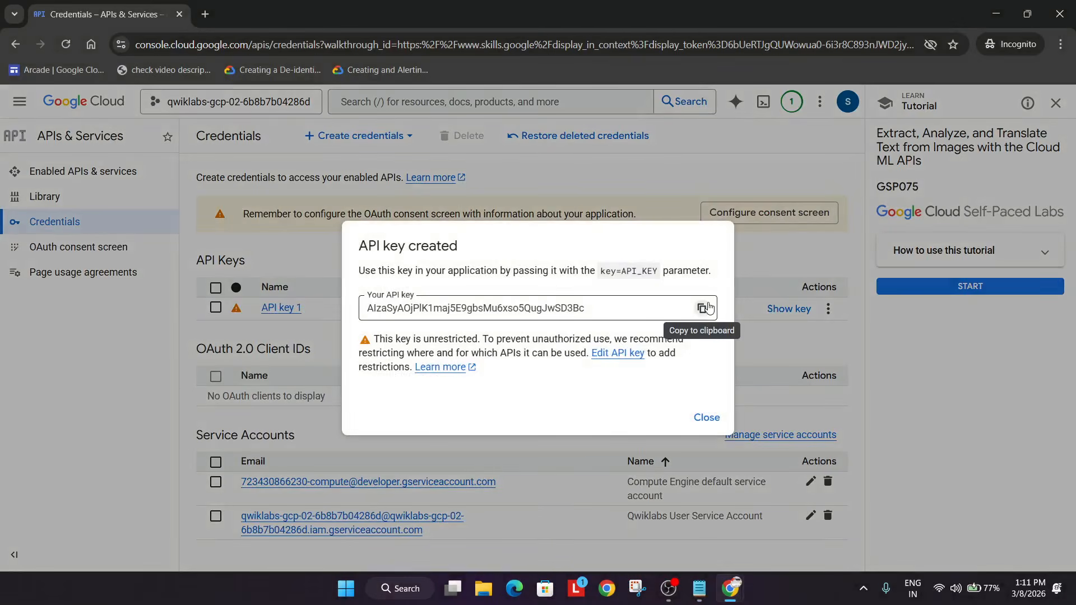
{"action": "left_click", "coordinate": [702, 308]}
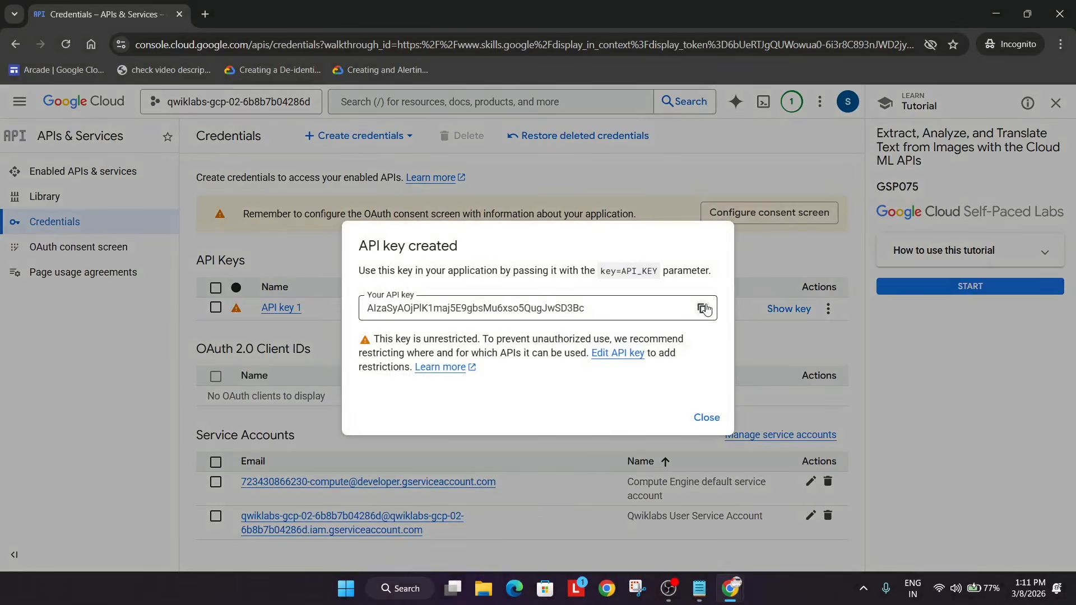
{"action": "key", "text": "alt+Tab"}
{"action": "left_click_drag", "start_coordinate": [366, 105], "coordinate": [594, 105]}
{"action": "key", "text": "ctrl+v"}
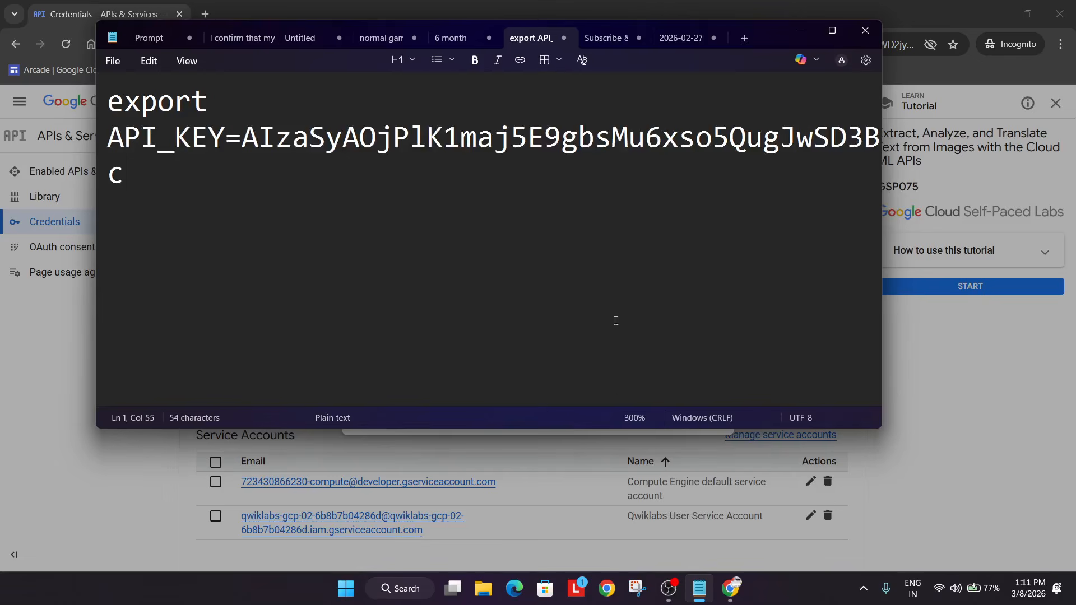
Step: Launch Cloud Shell in the Google Cloud console, leave the tutorial, and authorize the shell's API access
{"action": "left_click", "coordinate": [594, 451]}
{"action": "left_click", "coordinate": [763, 102]}
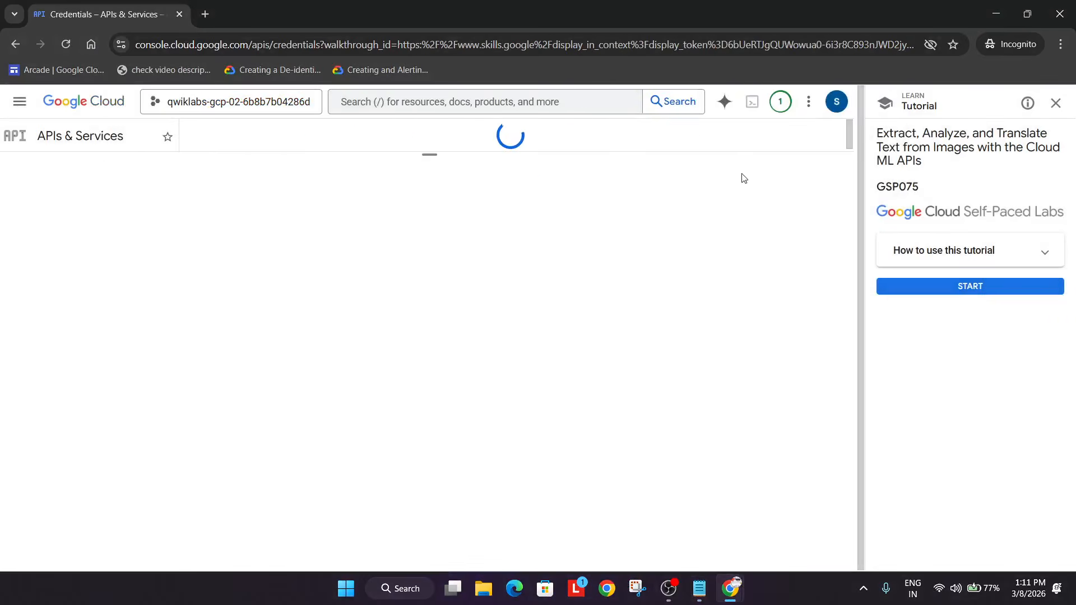
{"action": "left_click", "coordinate": [1065, 102]}
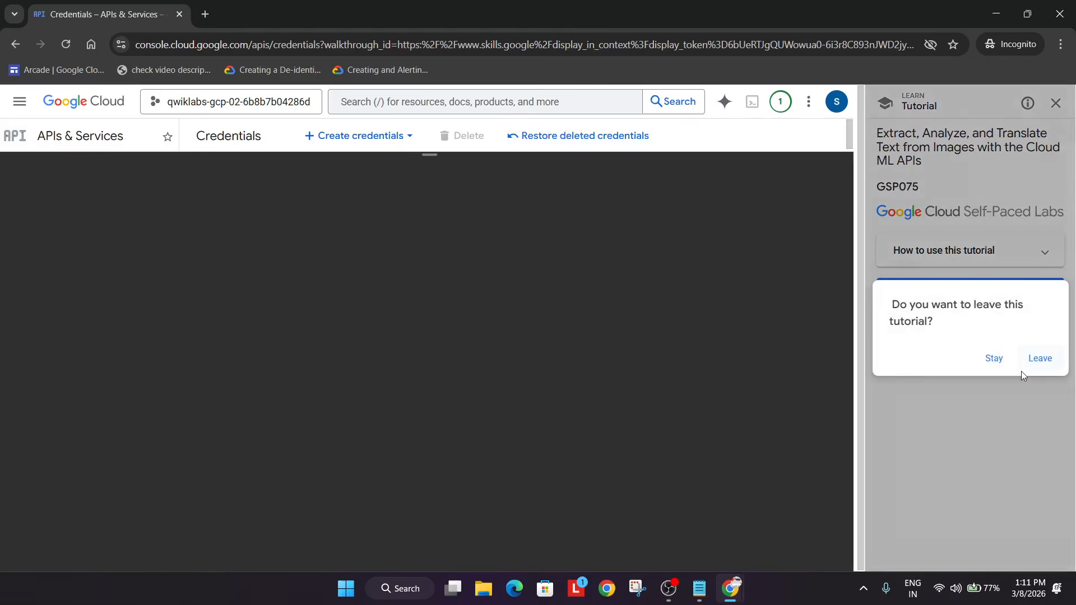
{"action": "left_click", "coordinate": [1041, 359]}
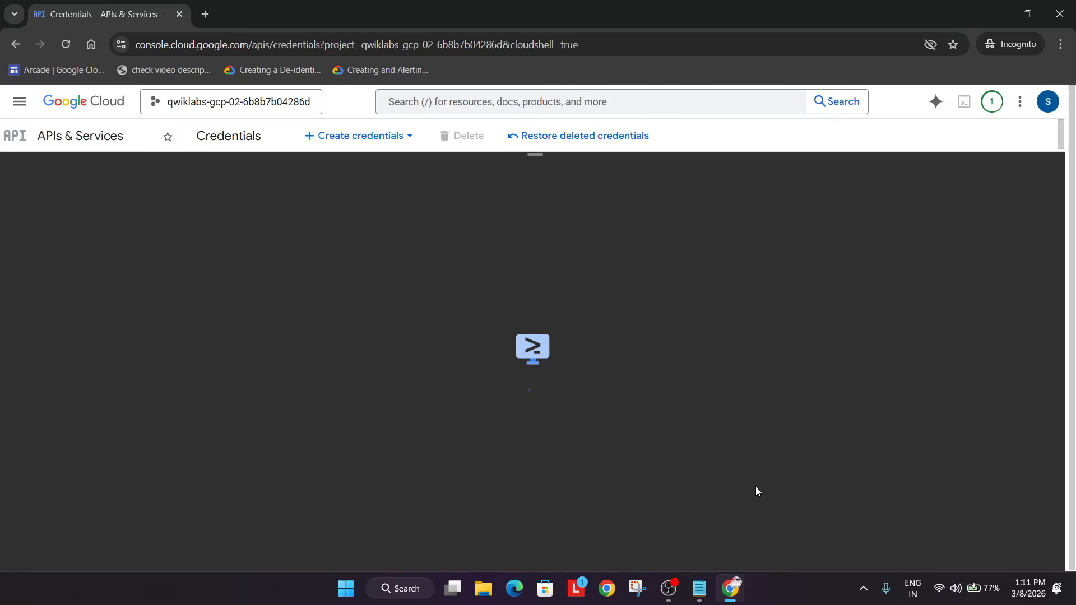
{"action": "left_click", "coordinate": [741, 449]}
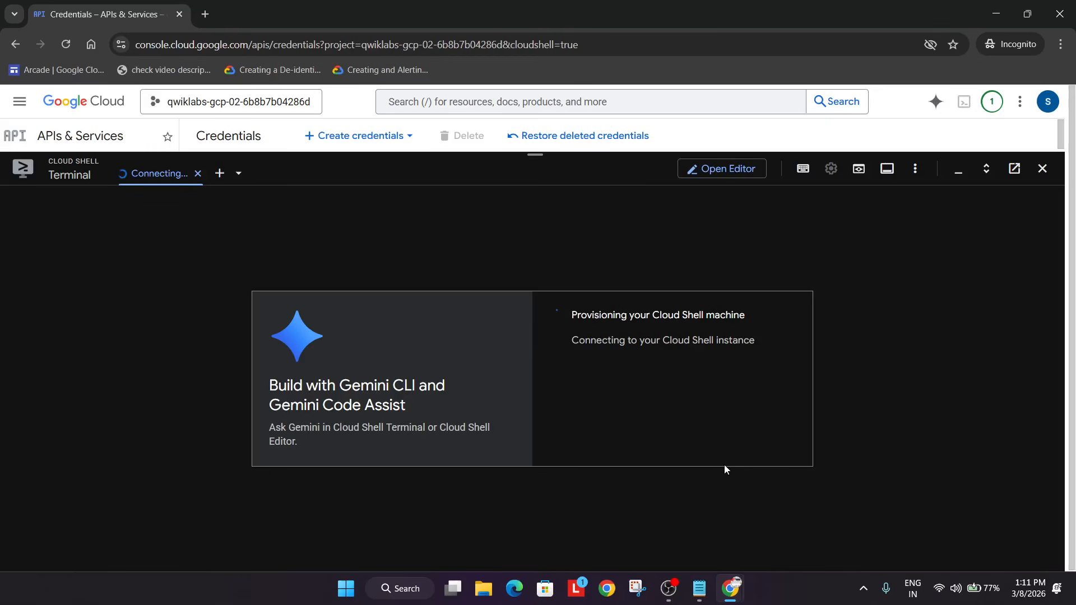
{"action": "left_click", "coordinate": [673, 585]}
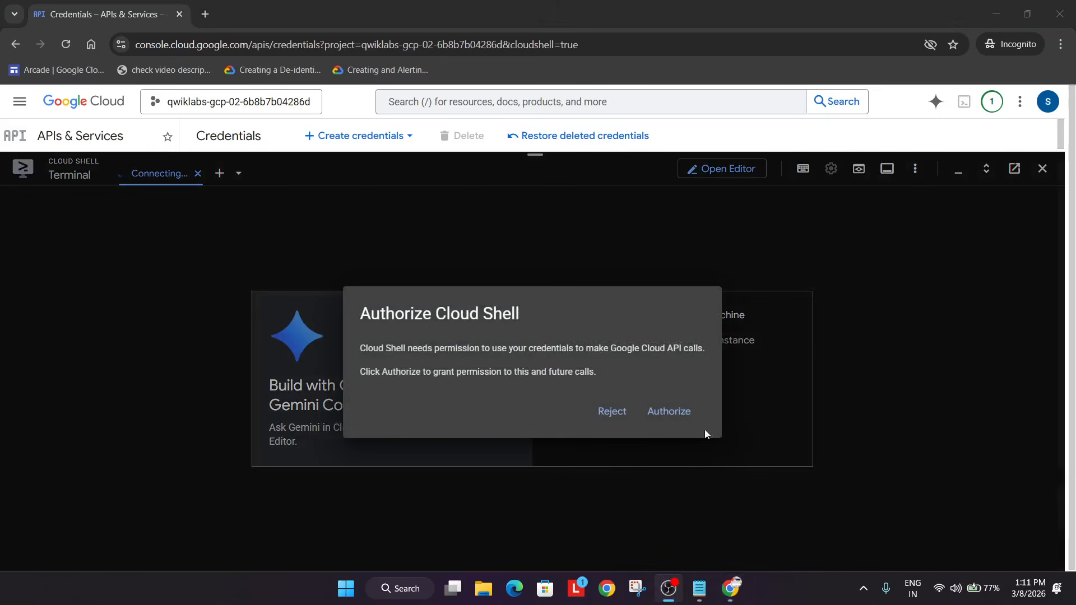
{"action": "left_click", "coordinate": [669, 411]}
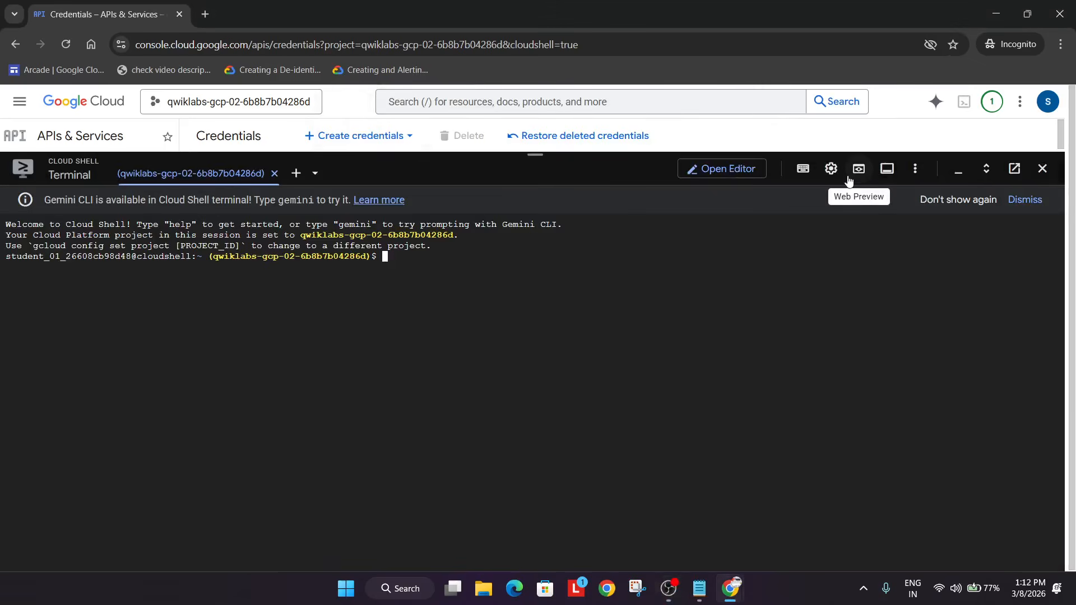
Step: Set the Cloud Shell text size to Medium and minimize the terminal
{"action": "left_click", "coordinate": [832, 169]}
{"action": "mouse_move", "coordinate": [745, 224]}
{"action": "left_click", "coordinate": [536, 245]}
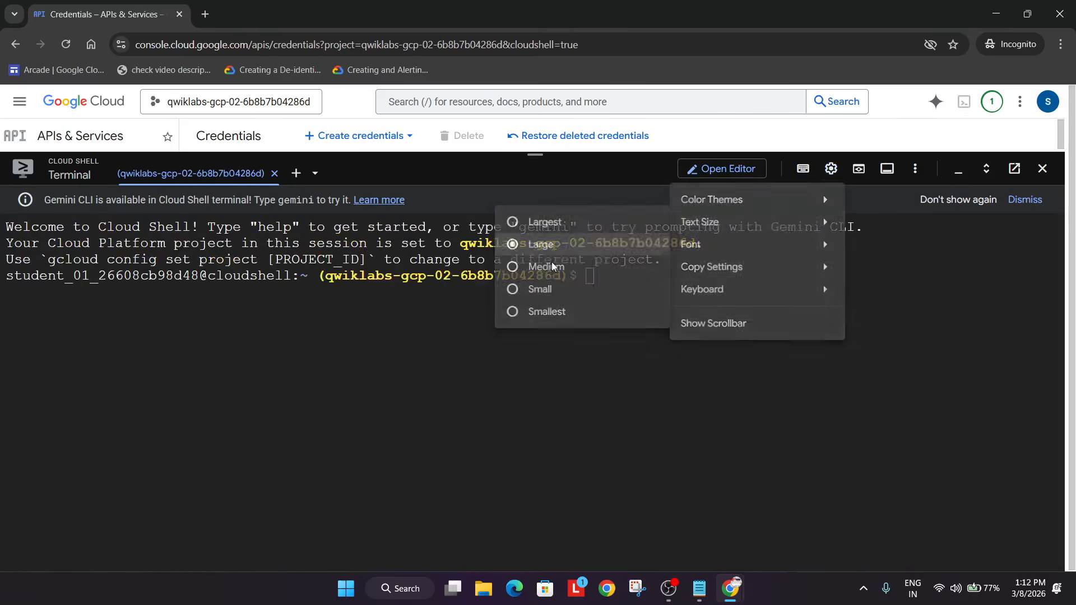
{"action": "left_click", "coordinate": [552, 266]}
{"action": "left_click", "coordinate": [958, 169]}
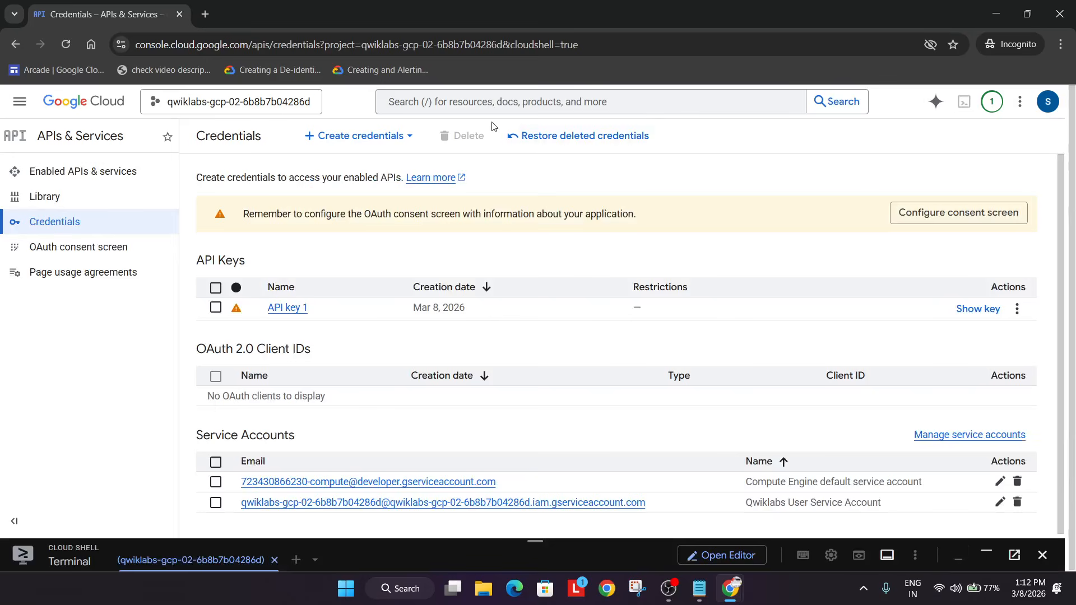
Step: Open Cloud Storage and start creating a new bucket
{"action": "left_click", "coordinate": [501, 97]}
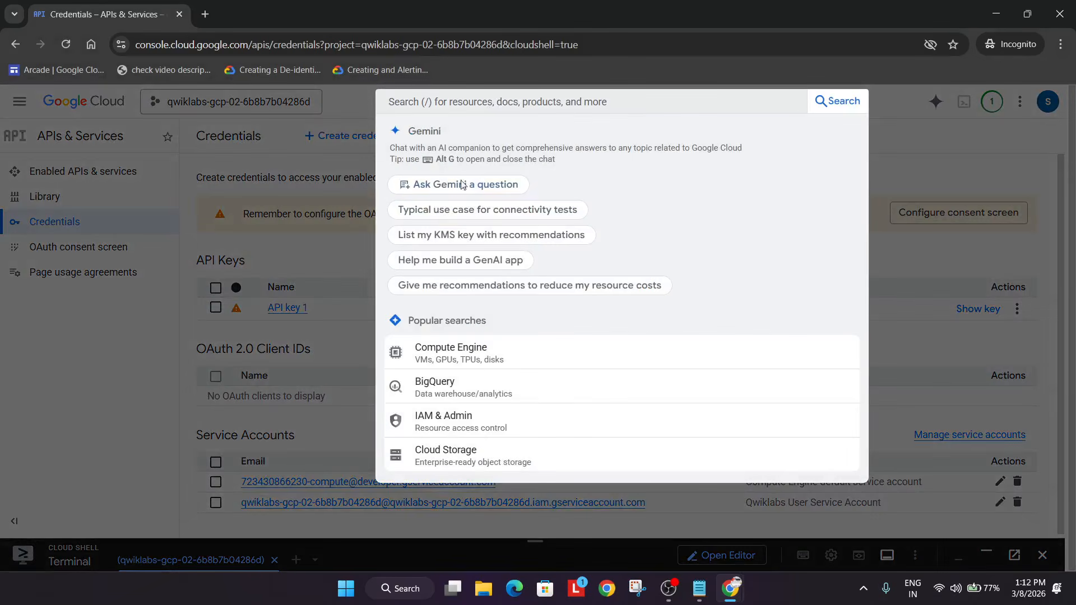
{"action": "left_click", "coordinate": [465, 455]}
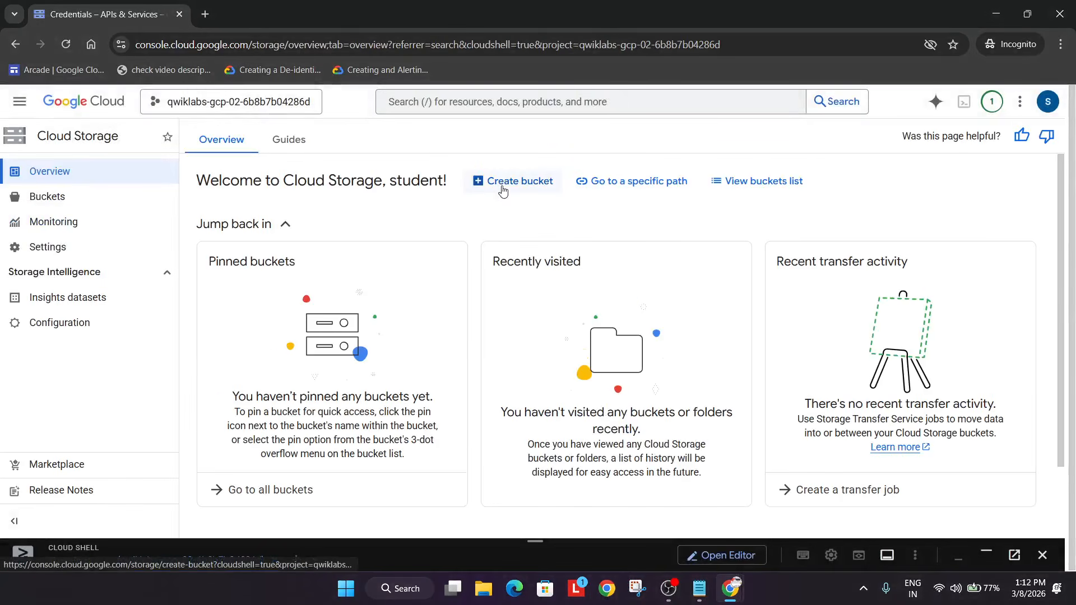
{"action": "left_click", "coordinate": [487, 181]}
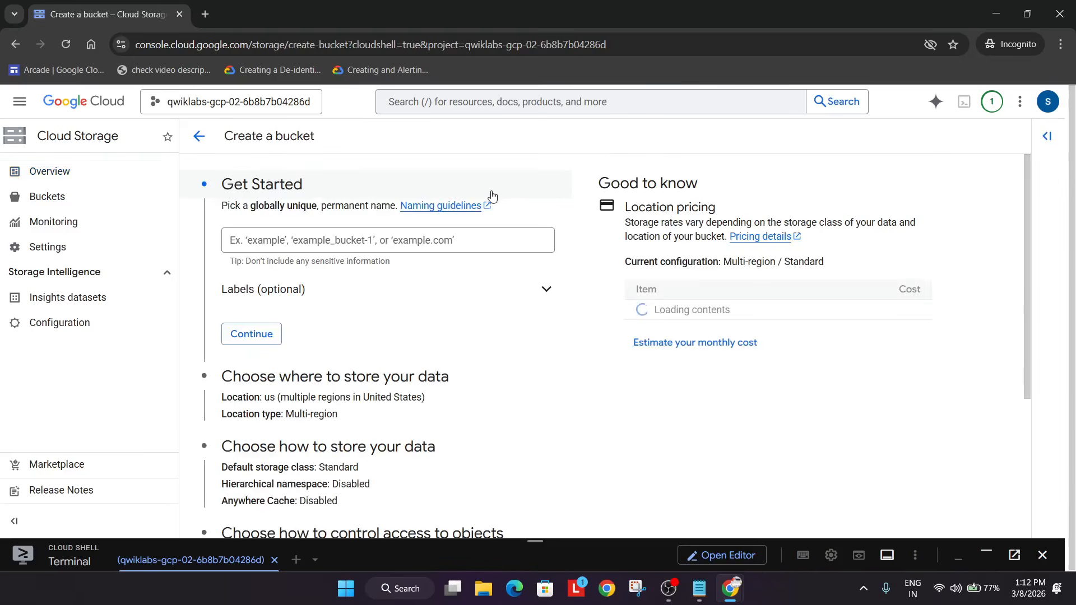
Step: Check the lab progress for the Create an API Key task on the lab page
{"action": "key", "text": "alt+Tab"}
{"action": "key", "text": "alt+Tab"}
{"action": "scroll", "coordinate": [490, 245], "scroll_direction": "down", "scroll_amount": 4}
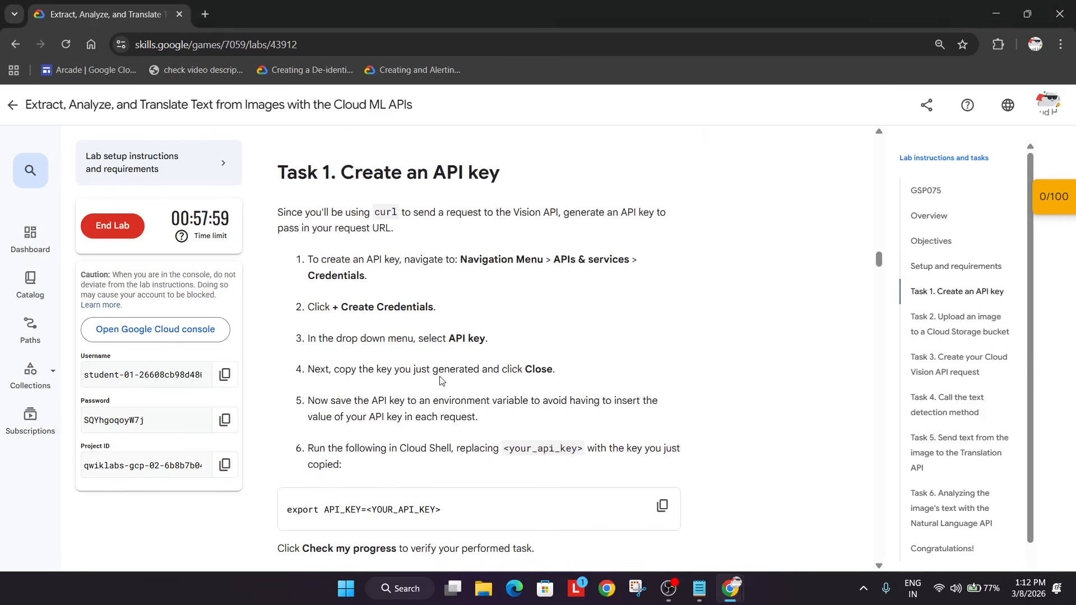
{"action": "scroll", "coordinate": [515, 313], "scroll_direction": "down", "scroll_amount": 8}
{"action": "scroll", "coordinate": [515, 313], "scroll_direction": "up", "scroll_amount": 4}
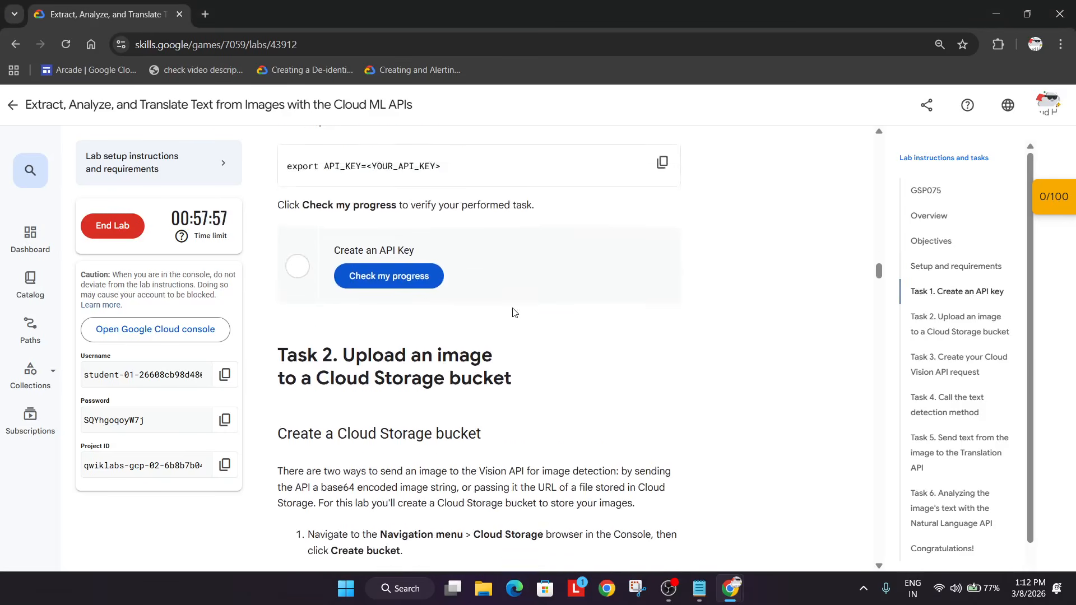
{"action": "scroll", "coordinate": [514, 313], "scroll_direction": "down", "scroll_amount": 6}
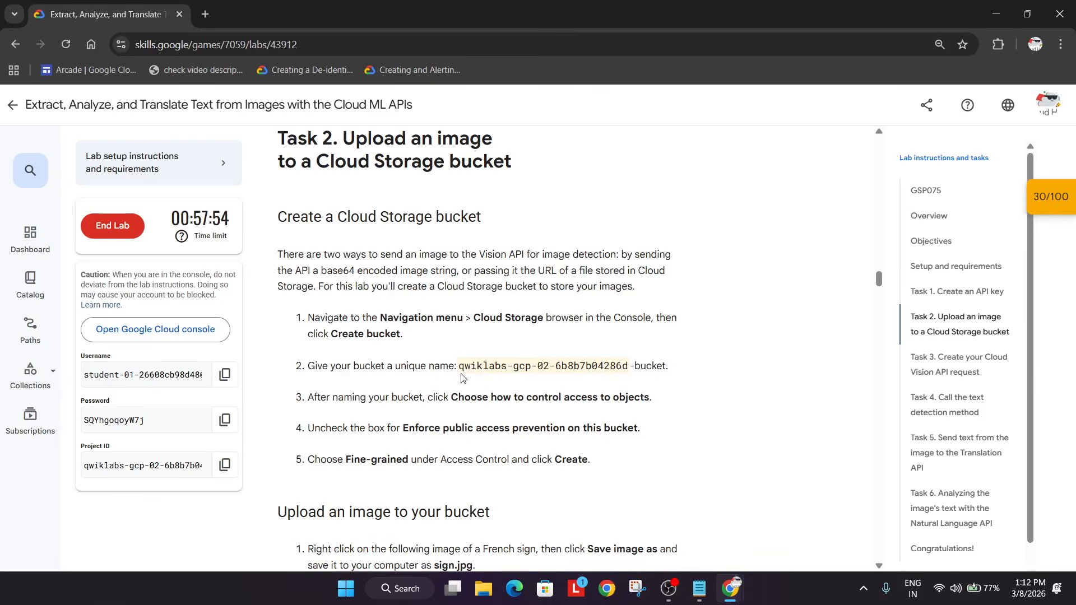
Step: Copy the bucket name qwiklabs-gcp-02-6b8b7b04286d-bucket from the lab instructions and submit it as the new bucket's name
{"action": "left_click_drag", "start_coordinate": [459, 368], "coordinate": [677, 372]}
{"action": "key", "text": "ctrl+c"}
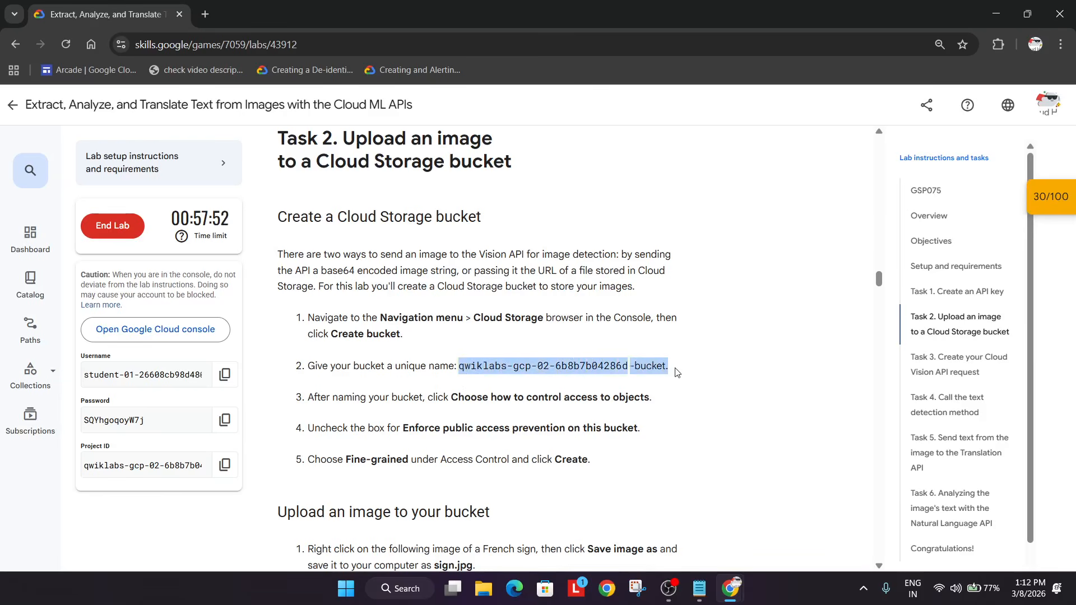
{"action": "scroll", "coordinate": [552, 356], "scroll_direction": "up", "scroll_amount": 6}
{"action": "left_click", "coordinate": [418, 412]}
{"action": "key", "text": "alt+Tab"}
{"action": "left_click", "coordinate": [432, 248]}
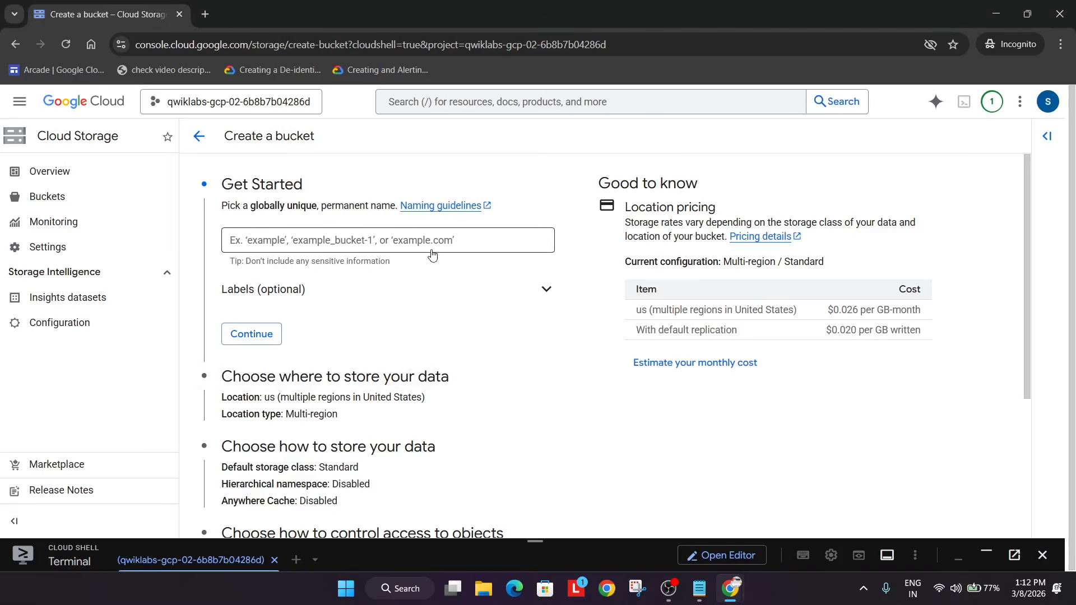
{"action": "key", "text": "ctrl+v"}
{"action": "left_click", "coordinate": [280, 334]}
Step: Check the lab's bucket instructions, then keep the default location and Standard storage class and continue to the object access settings
{"action": "key", "text": "alt+Tab"}
{"action": "scroll", "coordinate": [463, 359], "scroll_direction": "down", "scroll_amount": 6}
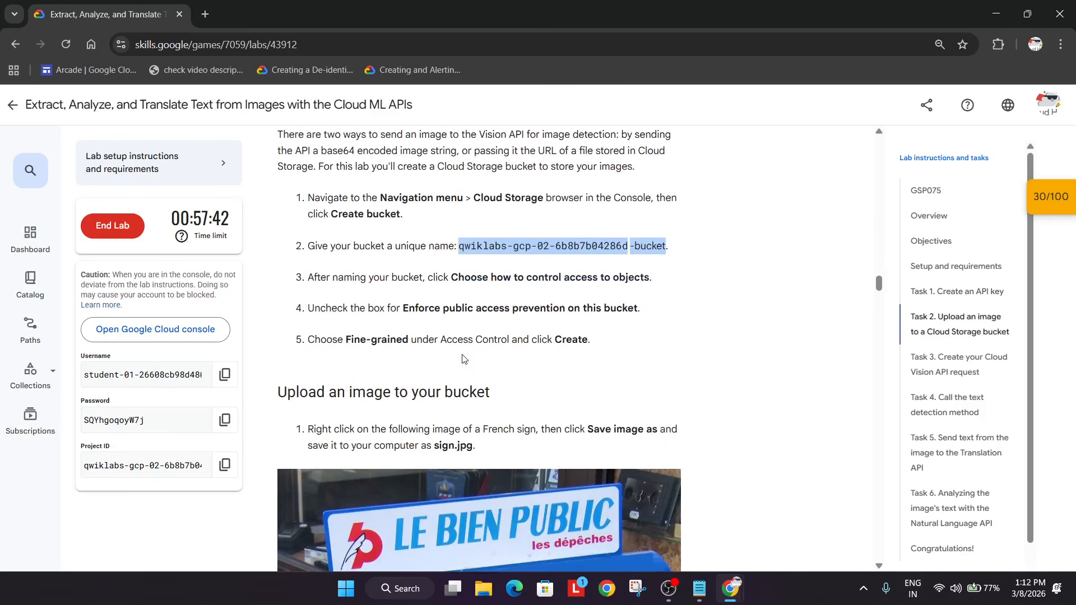
{"action": "key", "text": "alt+Tab"}
{"action": "key", "text": "alt+Tab"}
{"action": "key", "text": "alt+Tab"}
{"action": "scroll", "coordinate": [281, 393], "scroll_direction": "down", "scroll_amount": 5}
{"action": "left_click", "coordinate": [253, 321]}
{"action": "scroll", "coordinate": [259, 333], "scroll_direction": "down", "scroll_amount": 7}
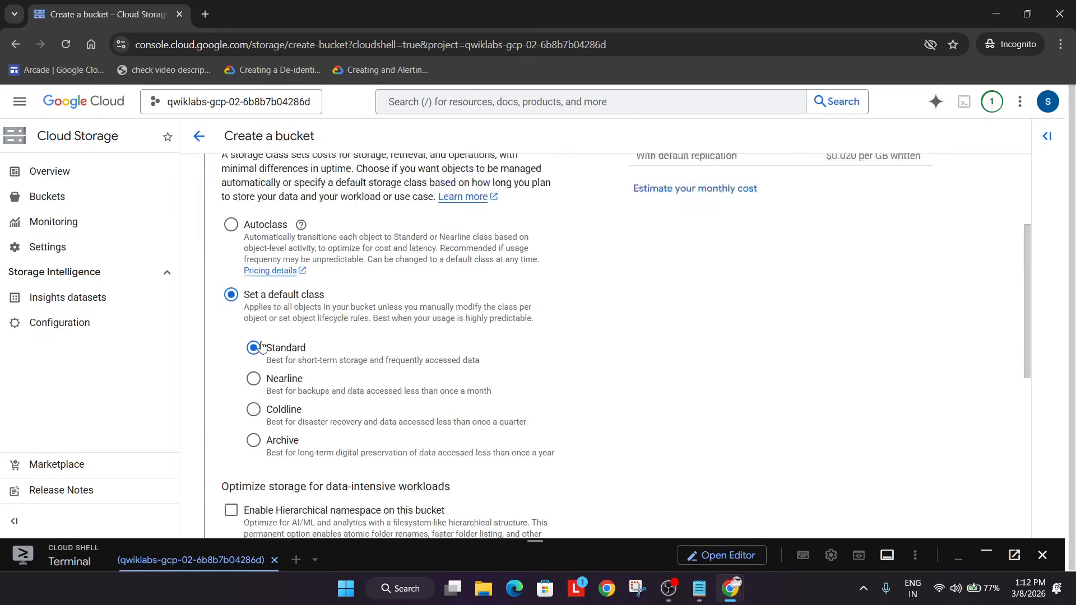
{"action": "scroll", "coordinate": [274, 424], "scroll_direction": "down", "scroll_amount": 3}
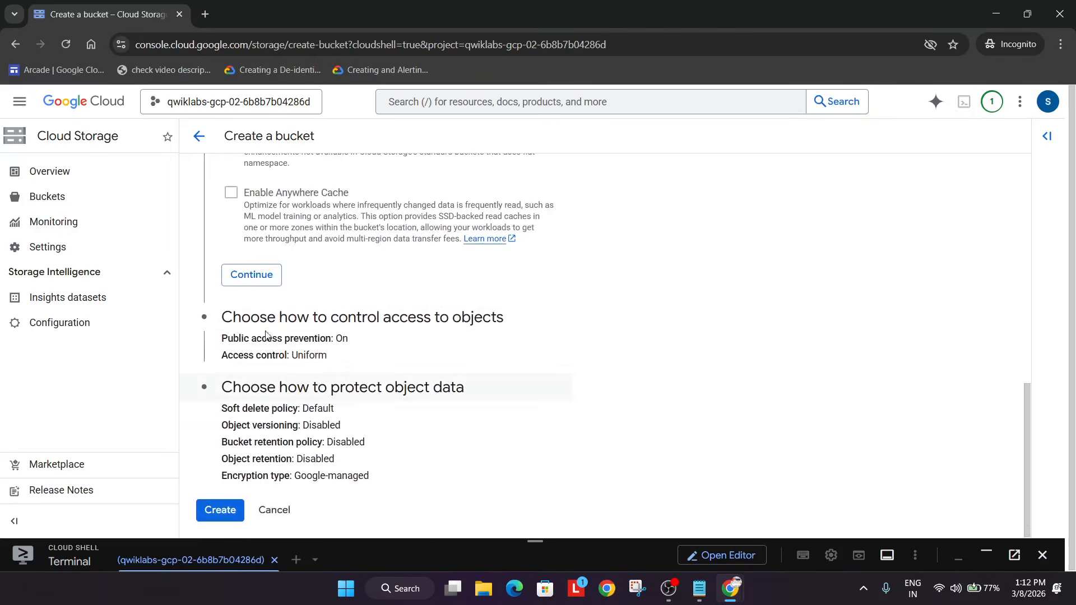
{"action": "left_click", "coordinate": [264, 276]}
Step: Create the bucket with public access prevention unenforced, Fine-grained access control and default data protection
{"action": "scroll", "coordinate": [267, 343], "scroll_direction": "down", "scroll_amount": 2}
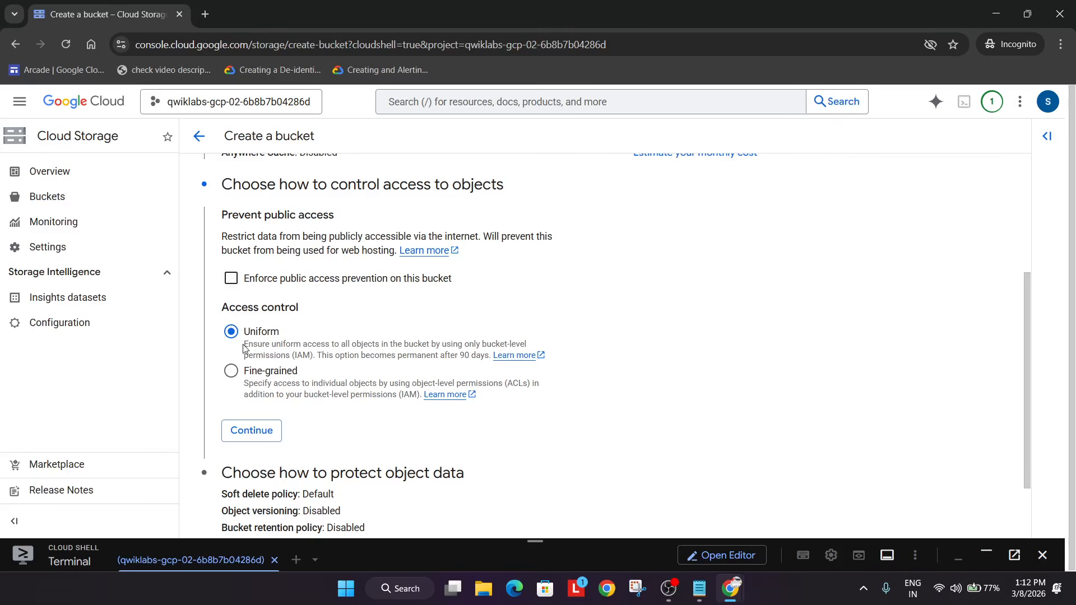
{"action": "left_click", "coordinate": [232, 372]}
{"action": "left_click", "coordinate": [252, 430]}
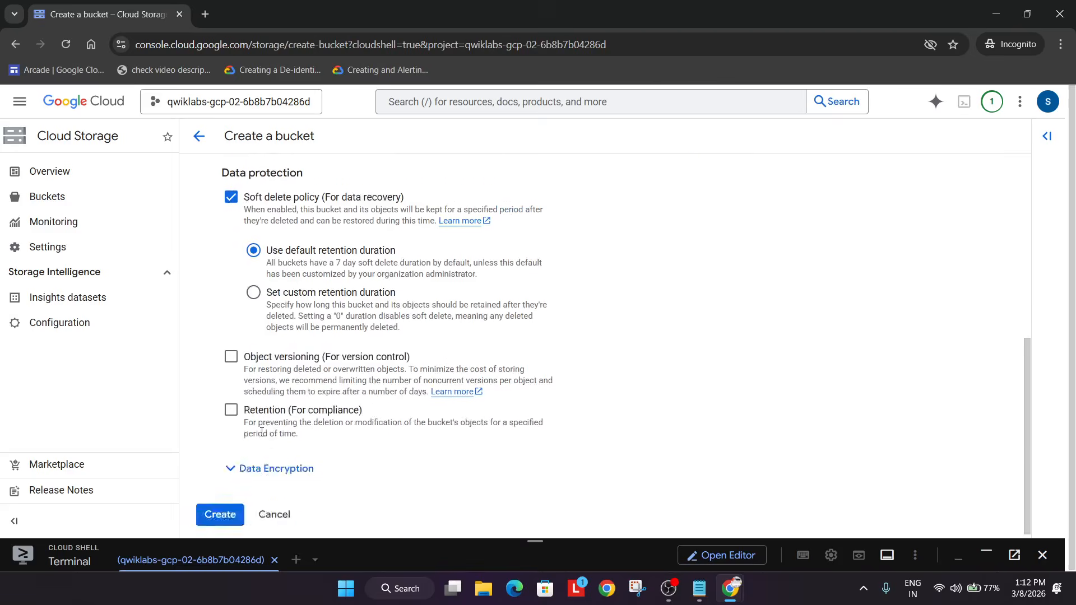
{"action": "left_click", "coordinate": [220, 509]}
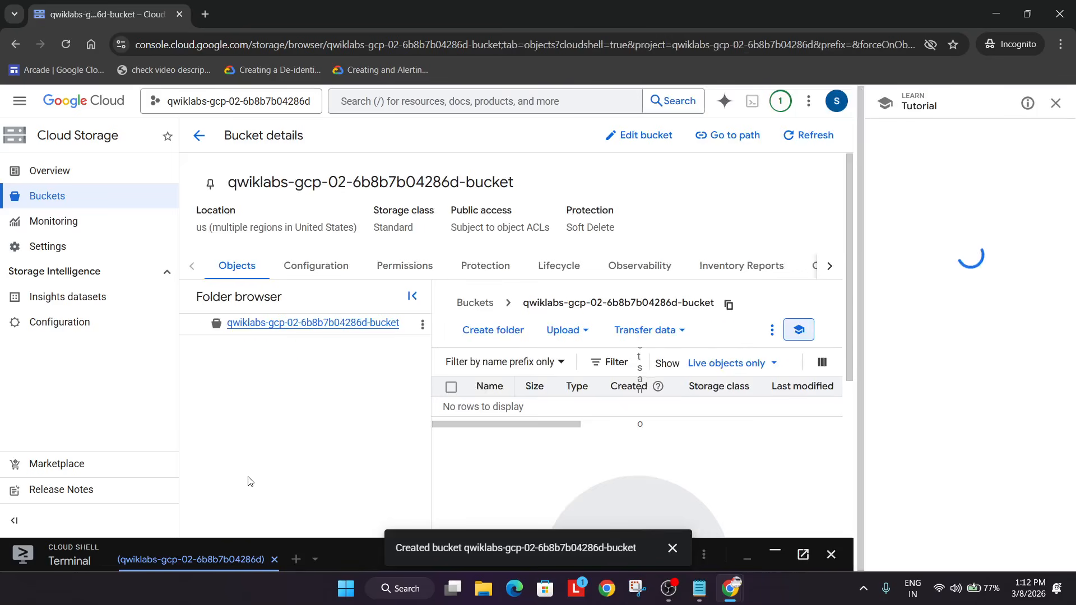
Step: Save the French sign image from the lab instructions as sign.jpg in the gfg folder under E:, a, t2
{"action": "key", "text": "alt+Tab"}
{"action": "scroll", "coordinate": [453, 377], "scroll_direction": "down", "scroll_amount": 3}
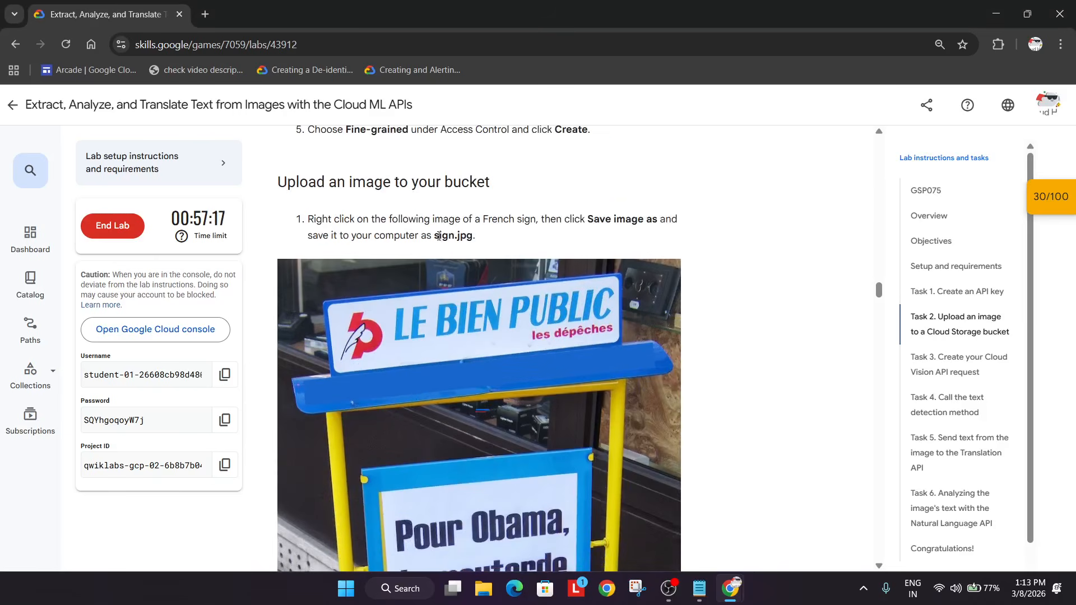
{"action": "left_click_drag", "start_coordinate": [435, 235], "coordinate": [472, 234]}
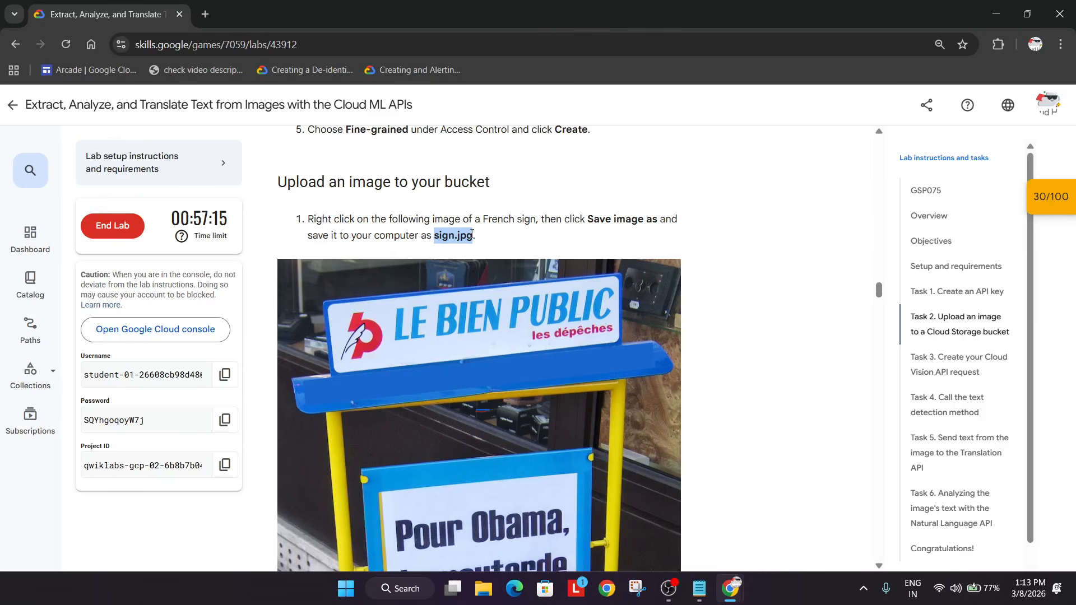
{"action": "right_click", "coordinate": [481, 318]}
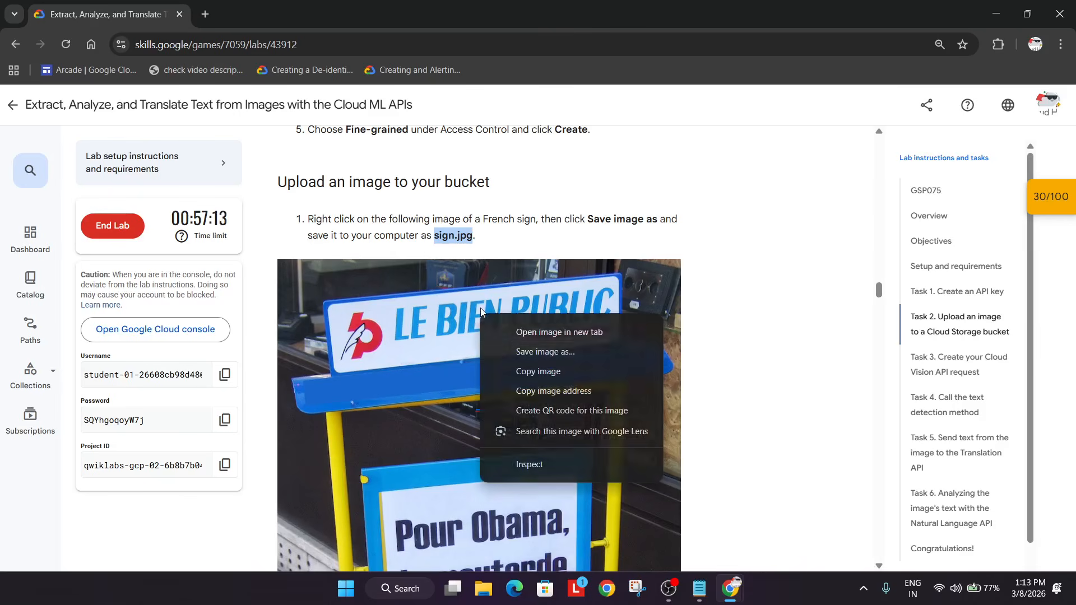
{"action": "left_click", "coordinate": [503, 359]}
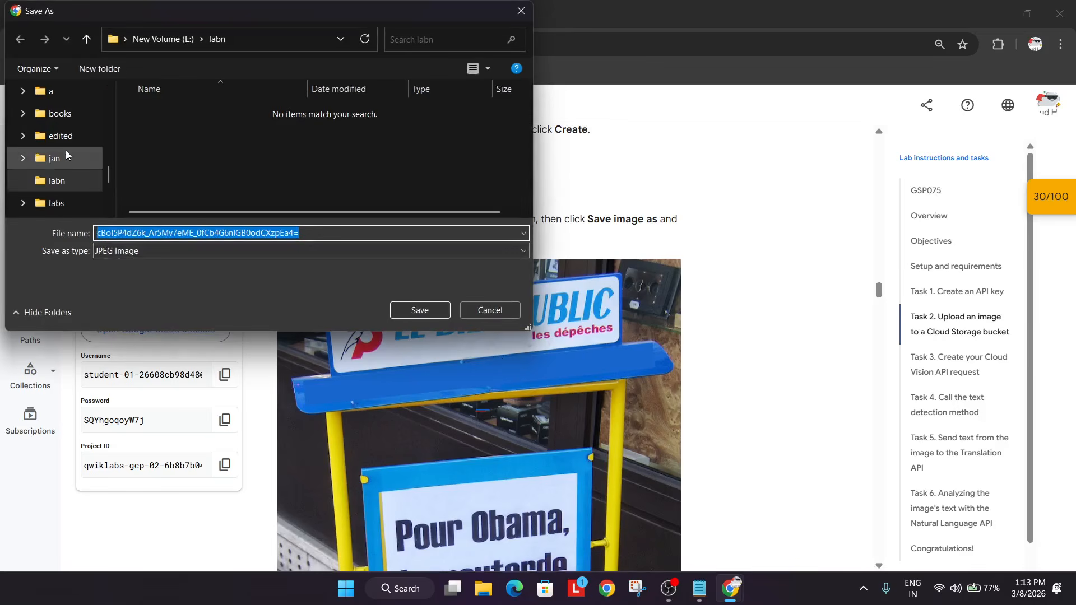
{"action": "scroll", "coordinate": [65, 150], "scroll_direction": "down", "scroll_amount": 1}
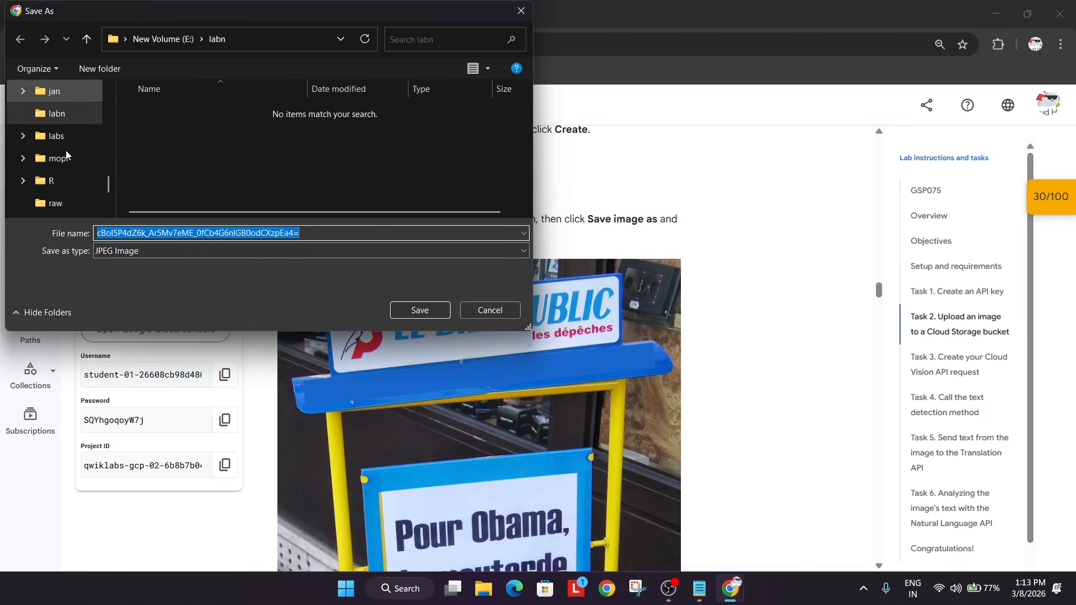
{"action": "left_click", "coordinate": [669, 587]}
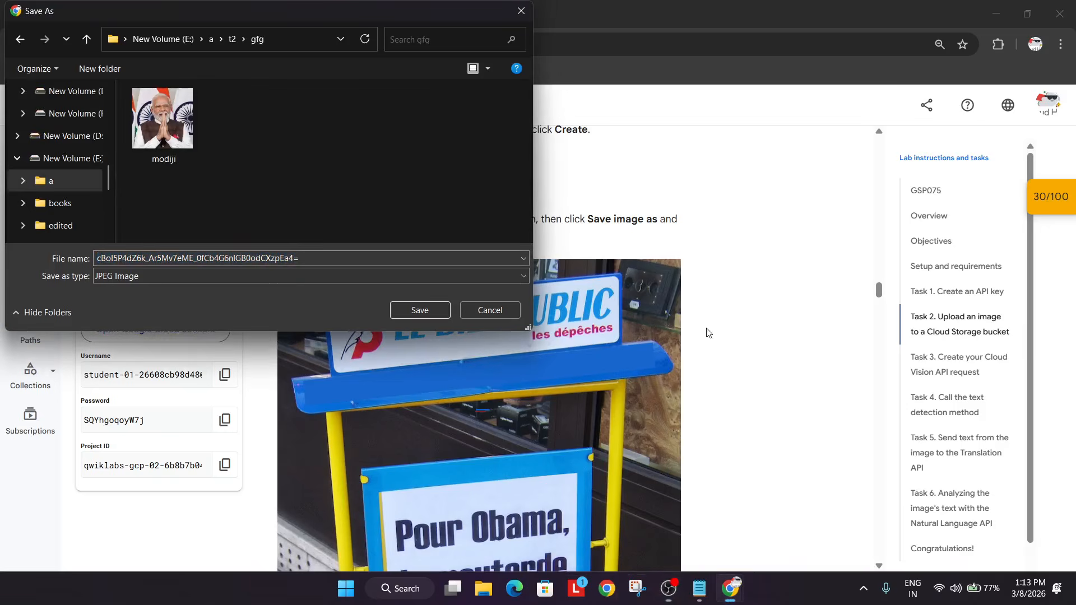
{"action": "left_click", "coordinate": [345, 259]}
{"action": "type", "text": "sign.jpg"}
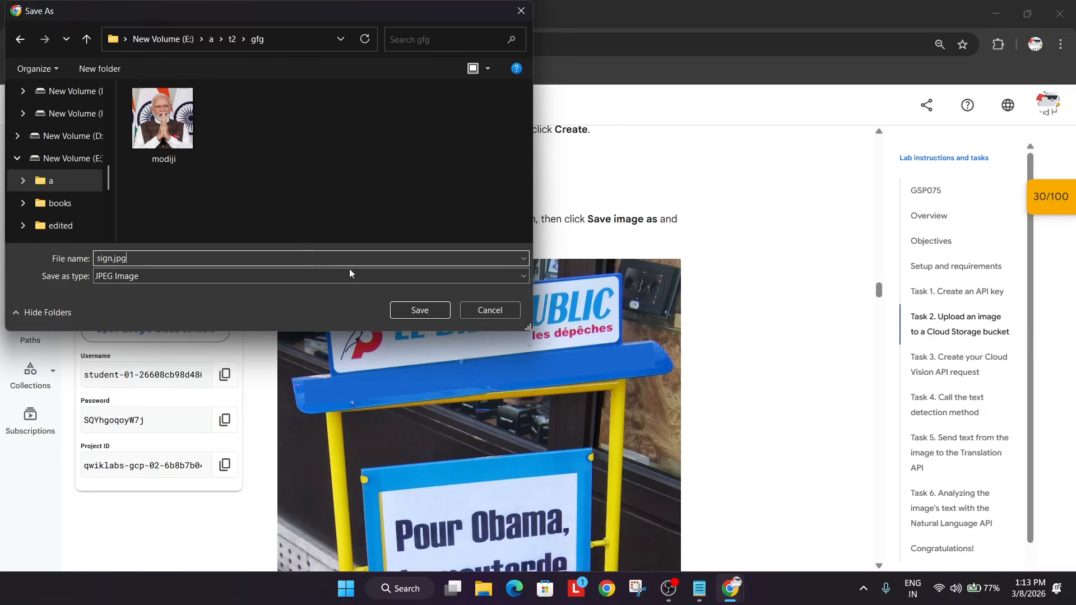
{"action": "left_click", "coordinate": [431, 315]}
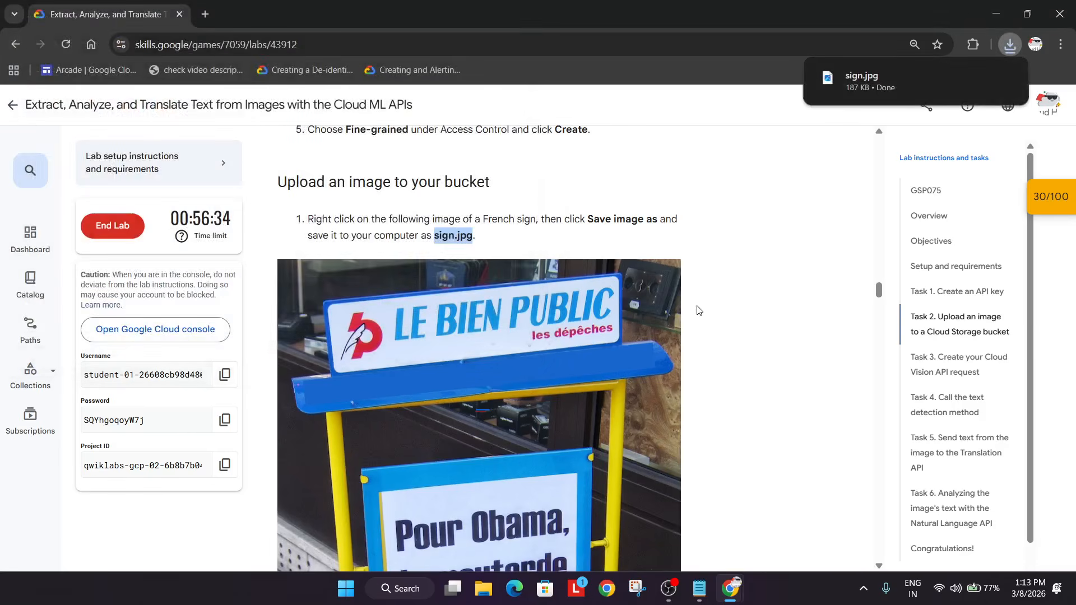
Step: Upload sign.jpg from the gfg folder to the new Cloud Storage bucket
{"action": "key", "text": "alt+Tab"}
{"action": "key", "text": "alt+Tab"}
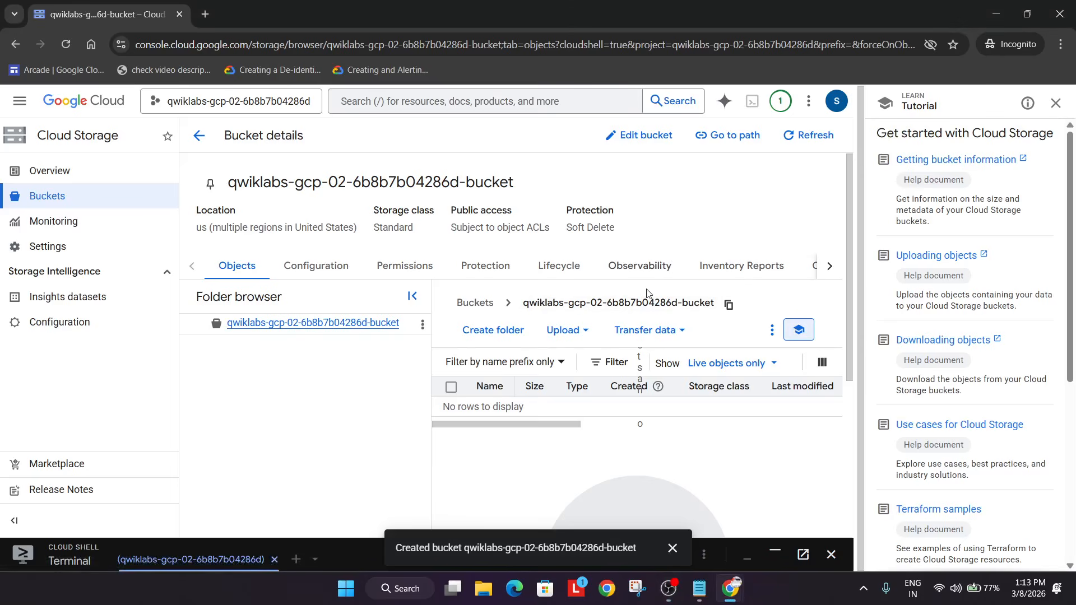
{"action": "left_click", "coordinate": [582, 330]}
{"action": "left_click", "coordinate": [588, 365]}
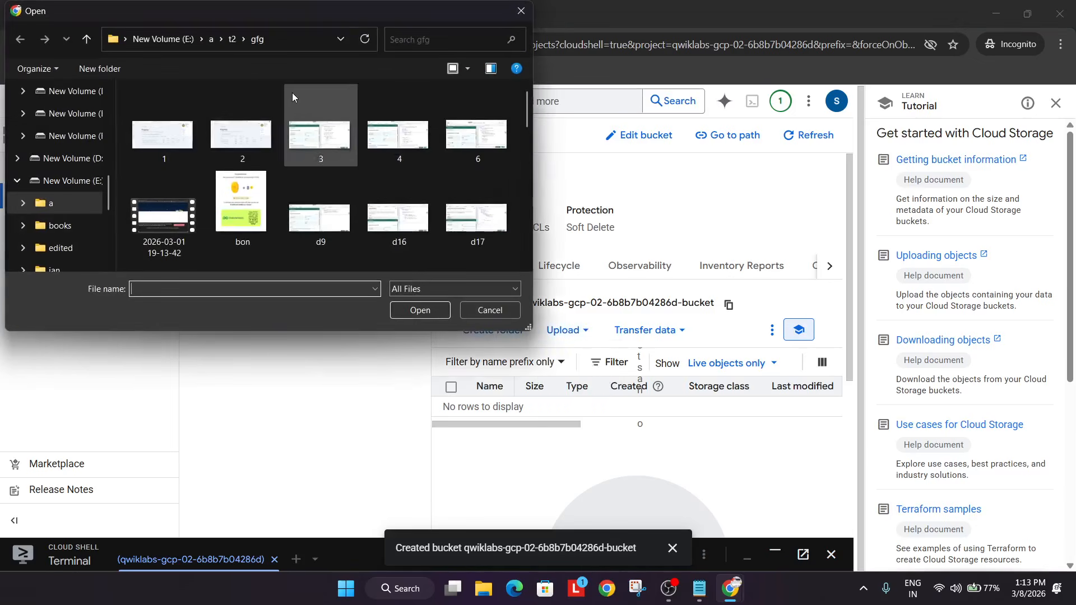
{"action": "left_click", "coordinate": [232, 39]}
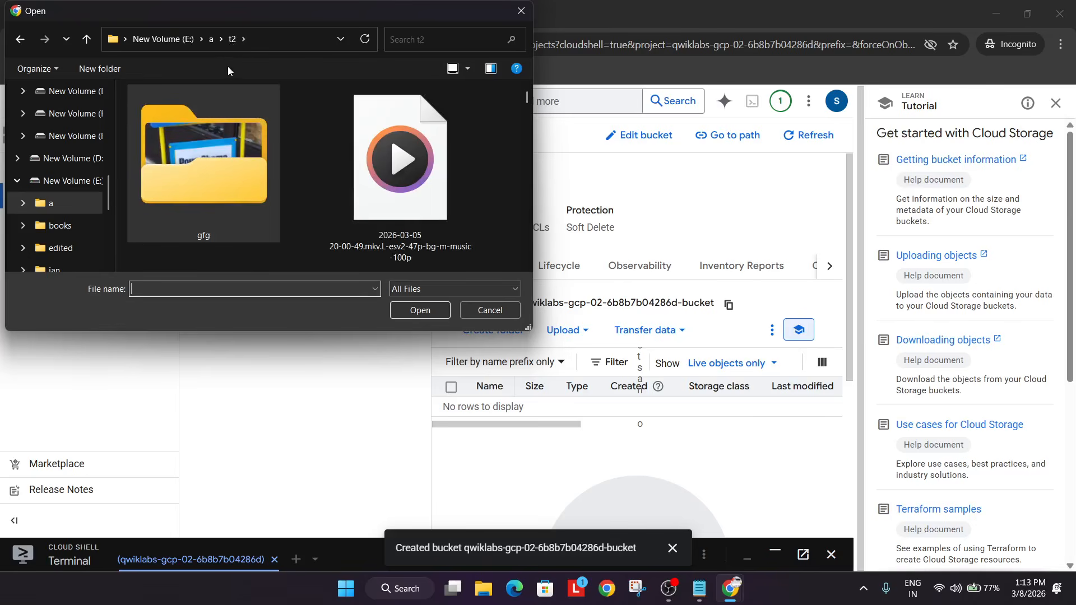
{"action": "left_click", "coordinate": [673, 591]}
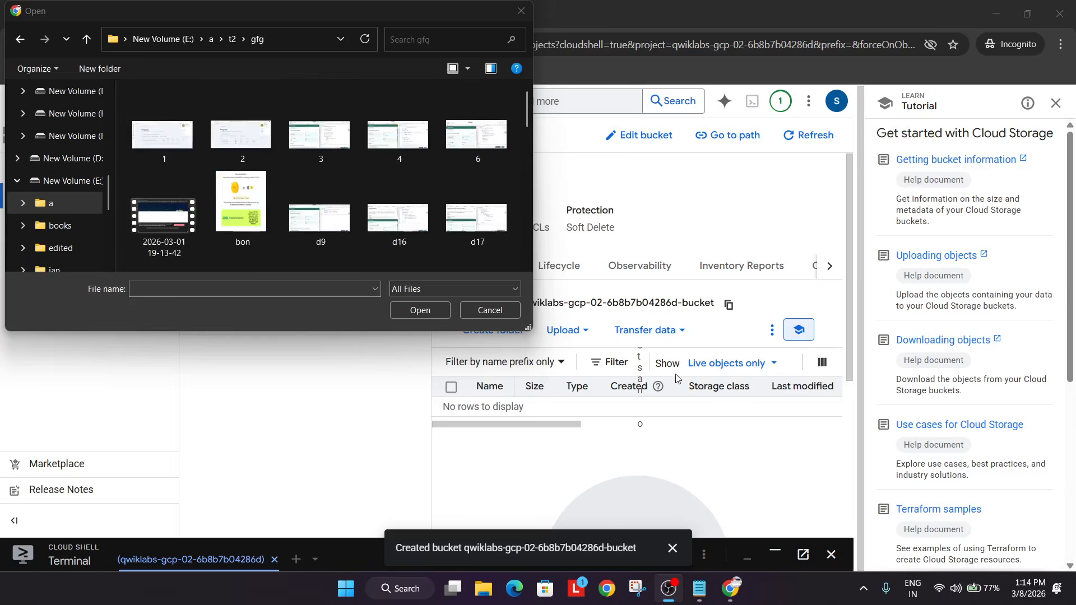
{"action": "left_click", "coordinate": [678, 377]}
{"action": "scroll", "coordinate": [388, 185], "scroll_direction": "down", "scroll_amount": 10}
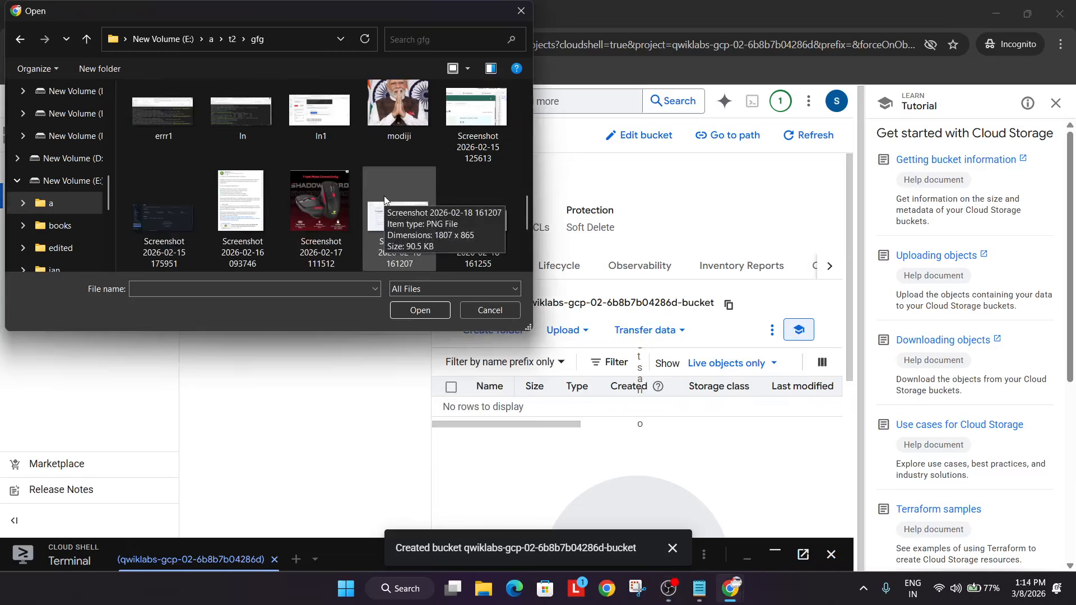
{"action": "left_click", "coordinate": [385, 205]}
{"action": "left_click", "coordinate": [419, 310]}
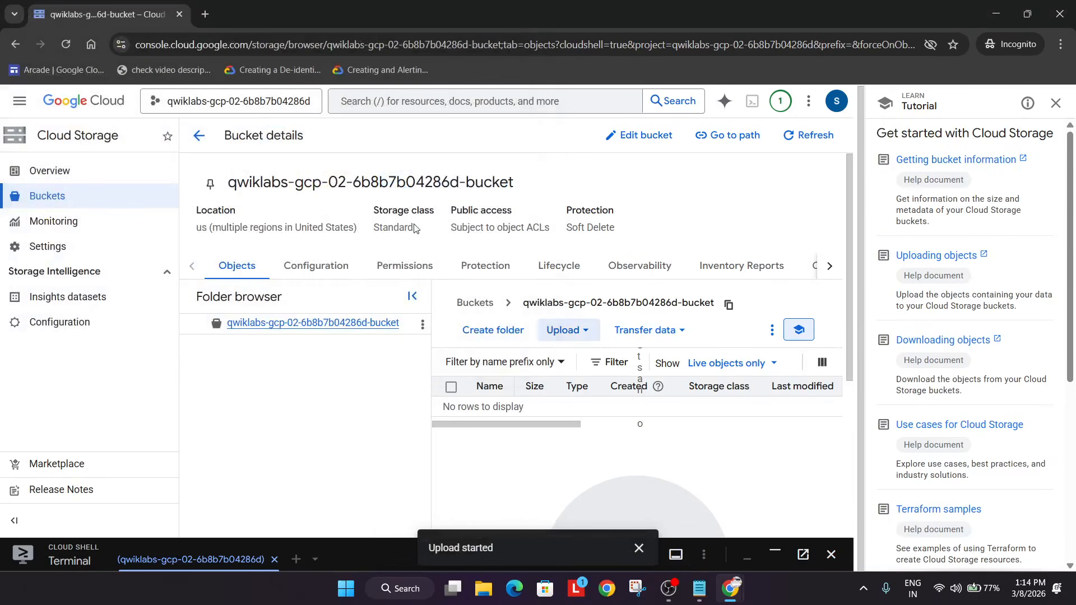
Step: Dismiss the upload notifications and close the Cloud Storage tutorial pane
{"action": "left_click", "coordinate": [639, 548]}
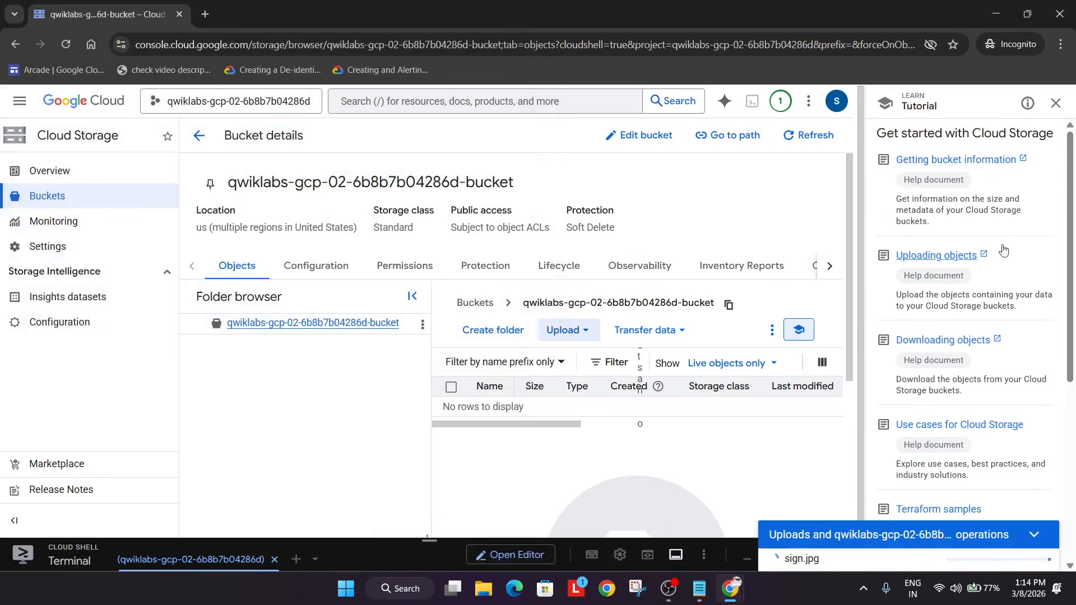
{"action": "left_click", "coordinate": [1055, 104]}
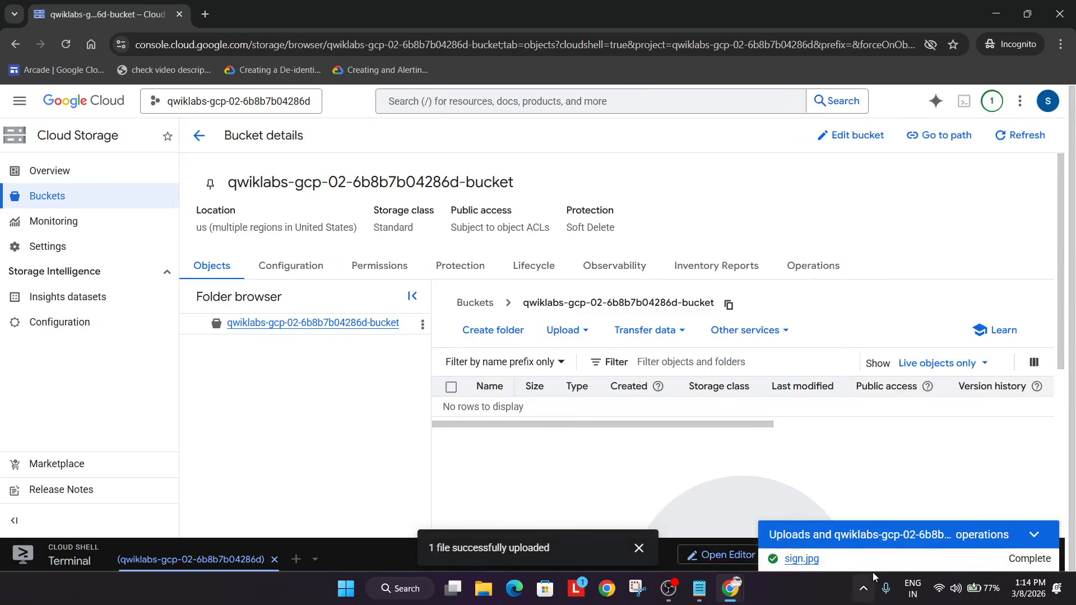
{"action": "left_click", "coordinate": [641, 550]}
Step: Review the lab's instructions for public file access, then open the access settings of sign.jpg in the bucket
{"action": "key", "text": "alt+Tab+Tab"}
{"action": "scroll", "coordinate": [392, 280], "scroll_direction": "down", "scroll_amount": 15}
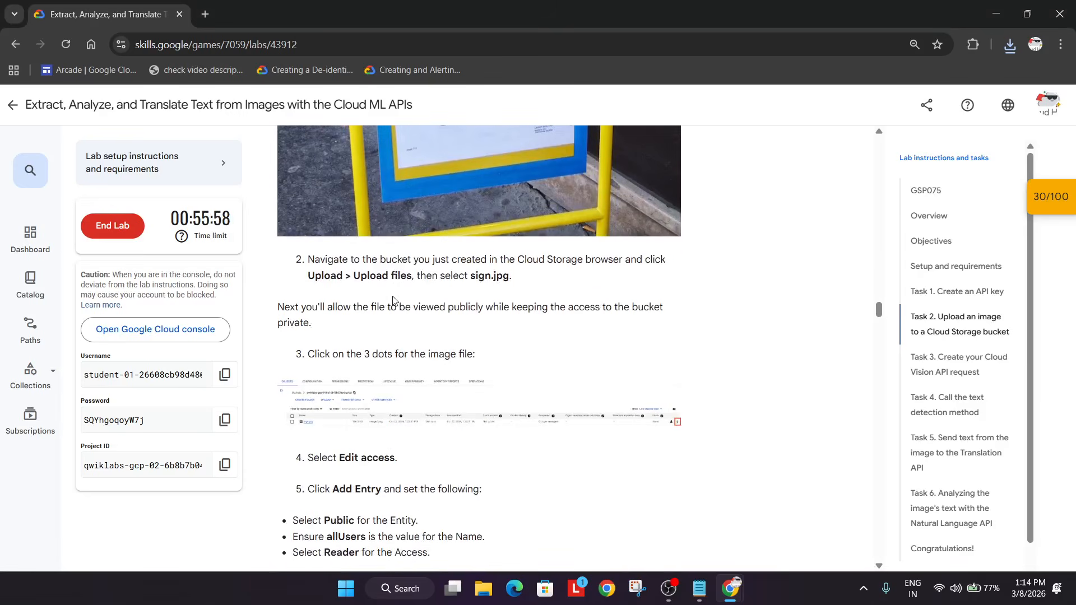
{"action": "scroll", "coordinate": [406, 293], "scroll_direction": "up", "scroll_amount": 2}
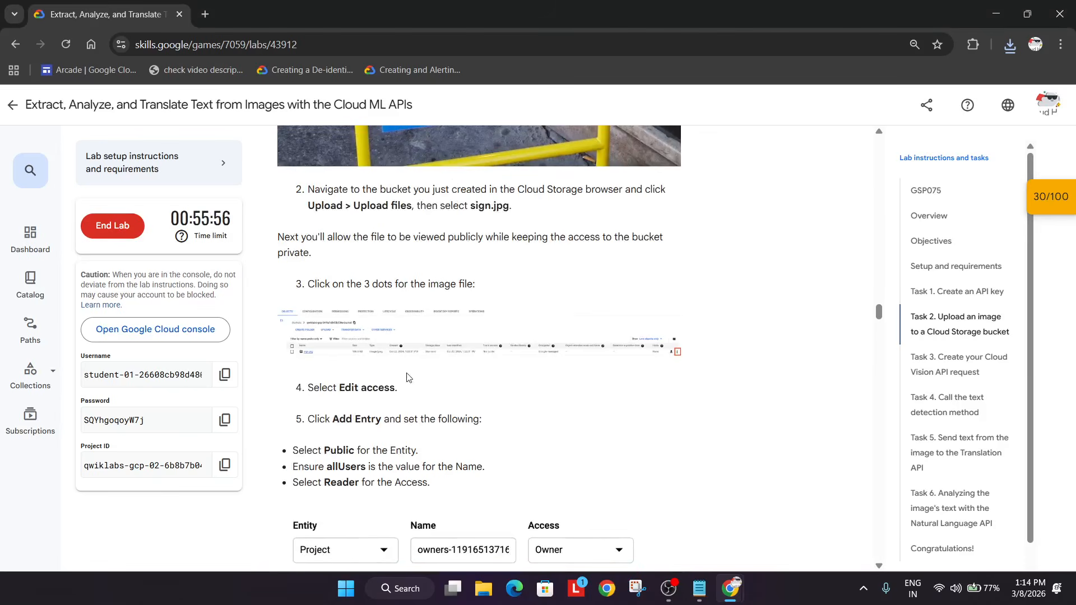
{"action": "scroll", "coordinate": [407, 375], "scroll_direction": "down", "scroll_amount": 4}
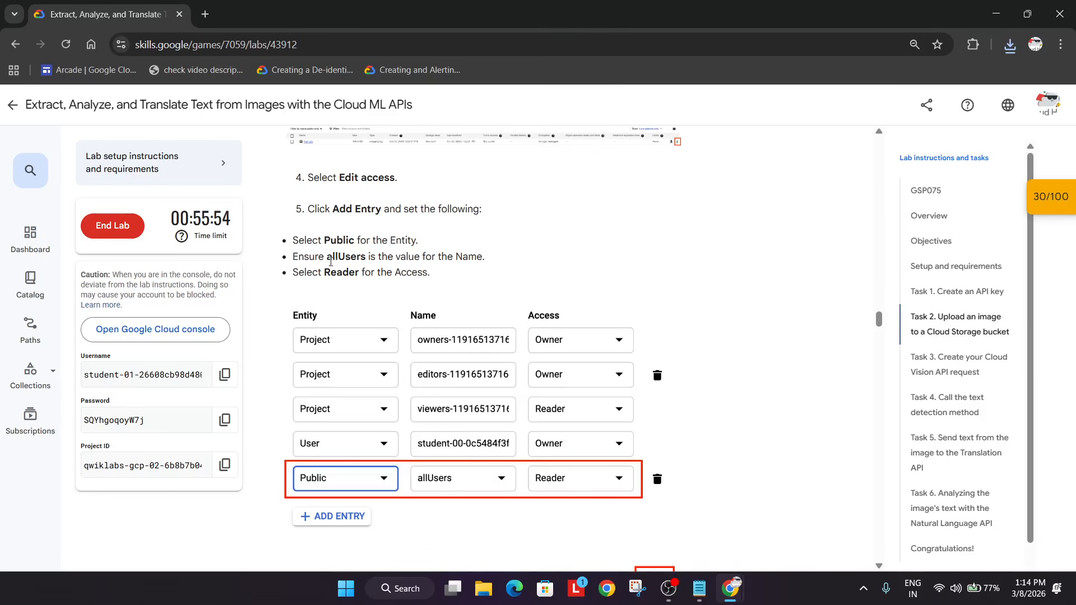
{"action": "left_click_drag", "start_coordinate": [328, 259], "coordinate": [367, 257]}
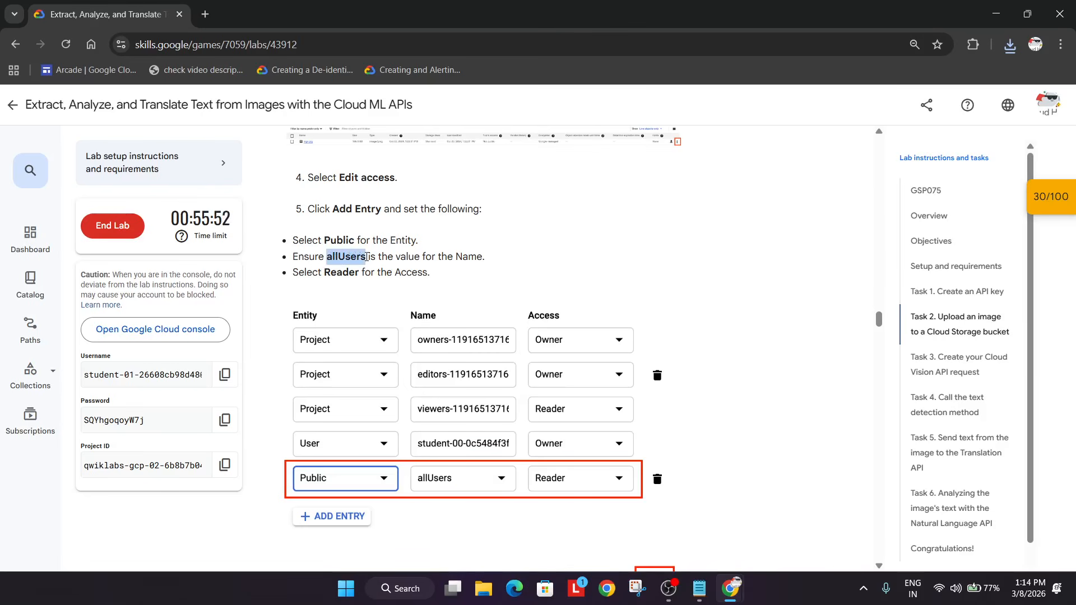
{"action": "key", "text": "alt+Tab"}
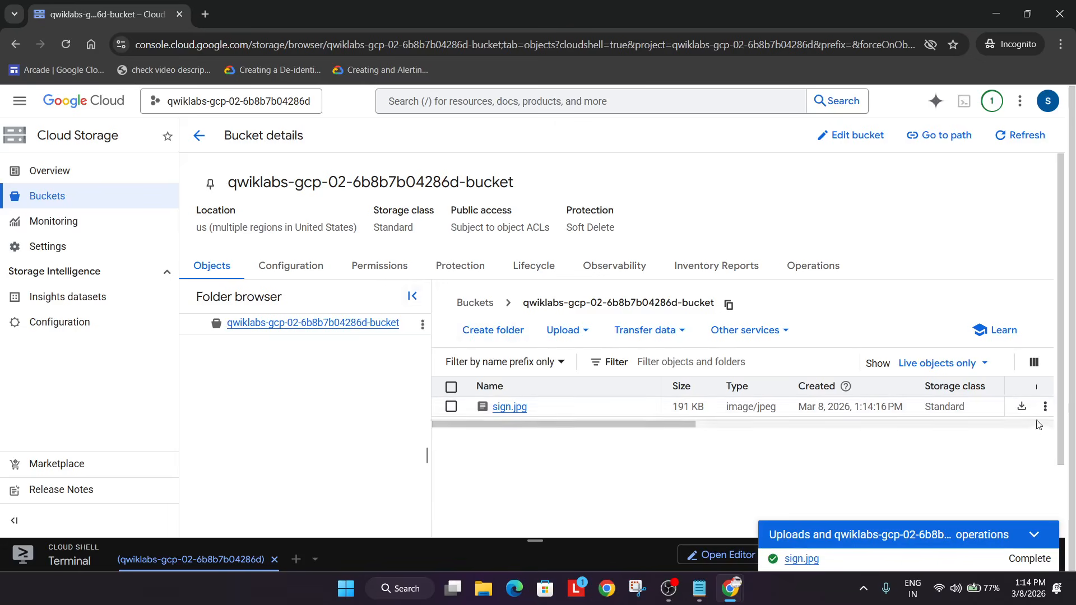
{"action": "left_click", "coordinate": [1045, 407]}
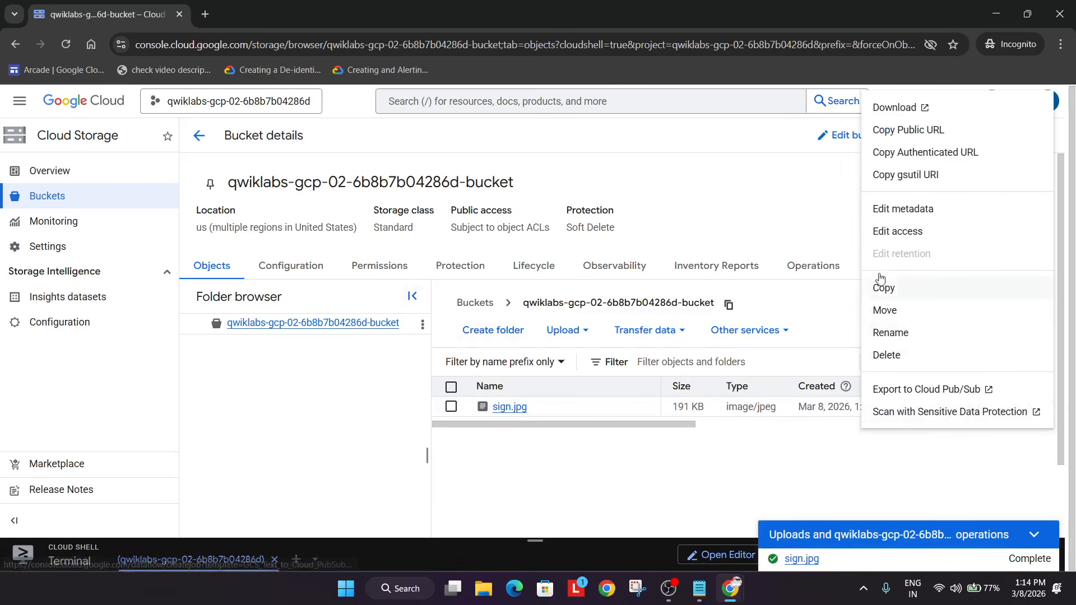
{"action": "left_click", "coordinate": [918, 231]}
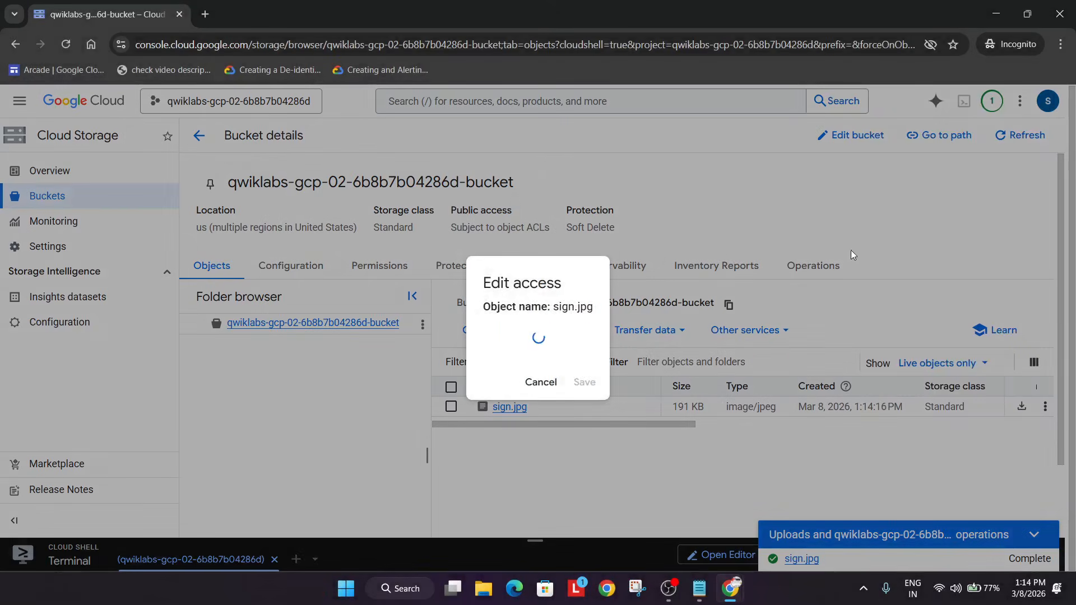
Step: Add a Public entry for allUsers with Reader access to sign.jpg, save it and return to the lab page
{"action": "left_click", "coordinate": [415, 444]}
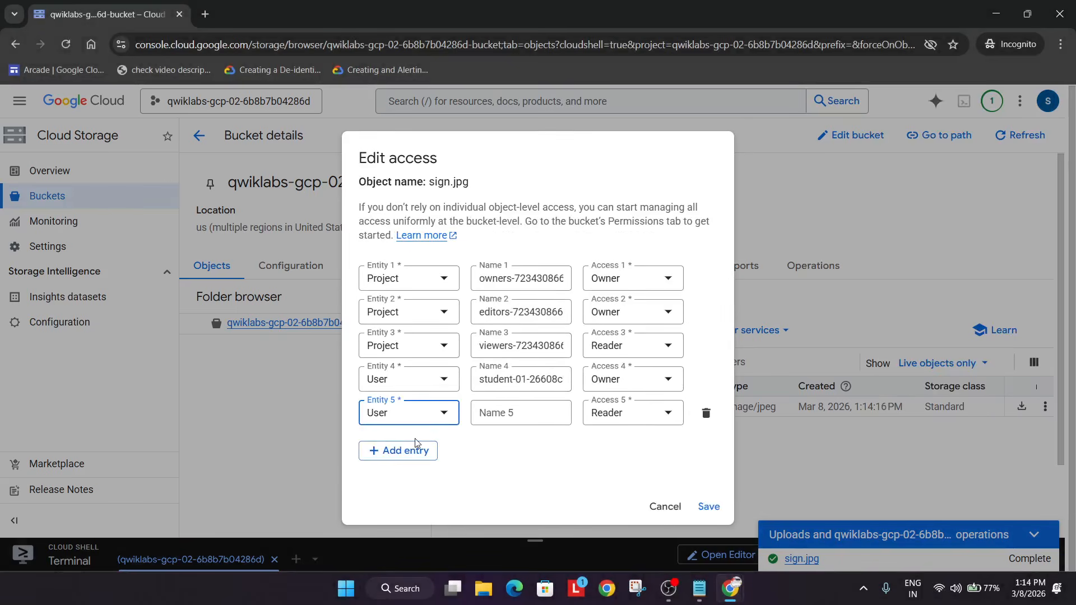
{"action": "left_click", "coordinate": [426, 412]}
{"action": "left_click", "coordinate": [413, 511]}
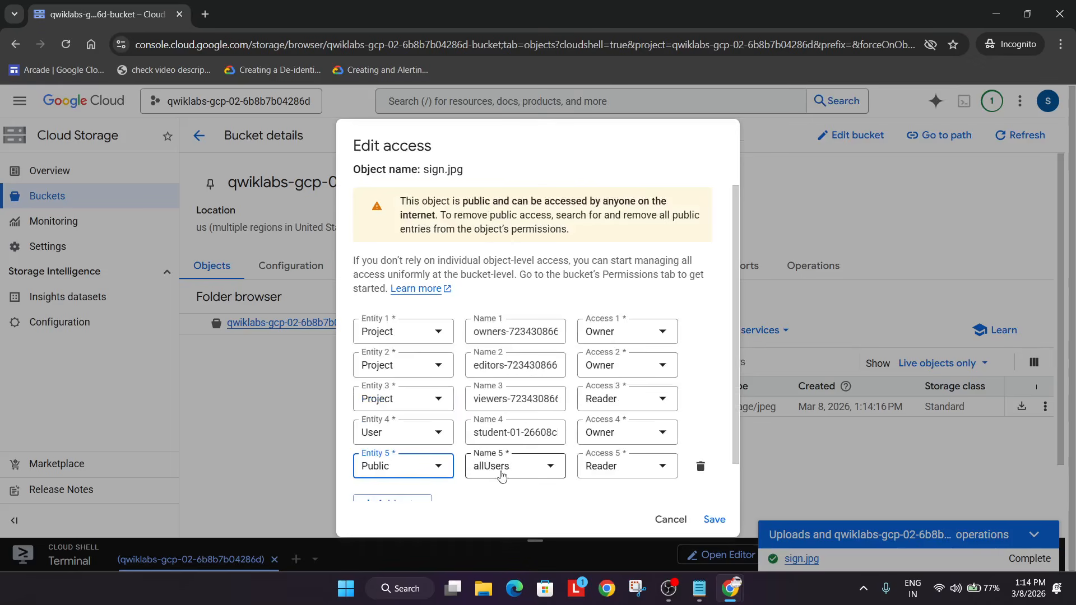
{"action": "left_click", "coordinate": [533, 477]}
{"action": "left_click", "coordinate": [533, 475]}
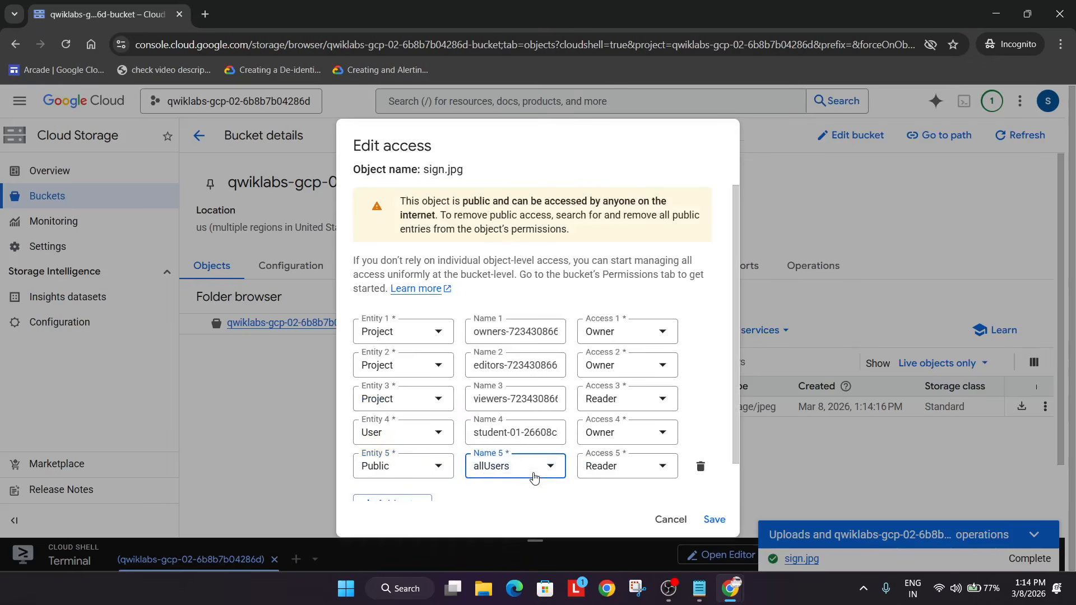
{"action": "left_click", "coordinate": [603, 469]}
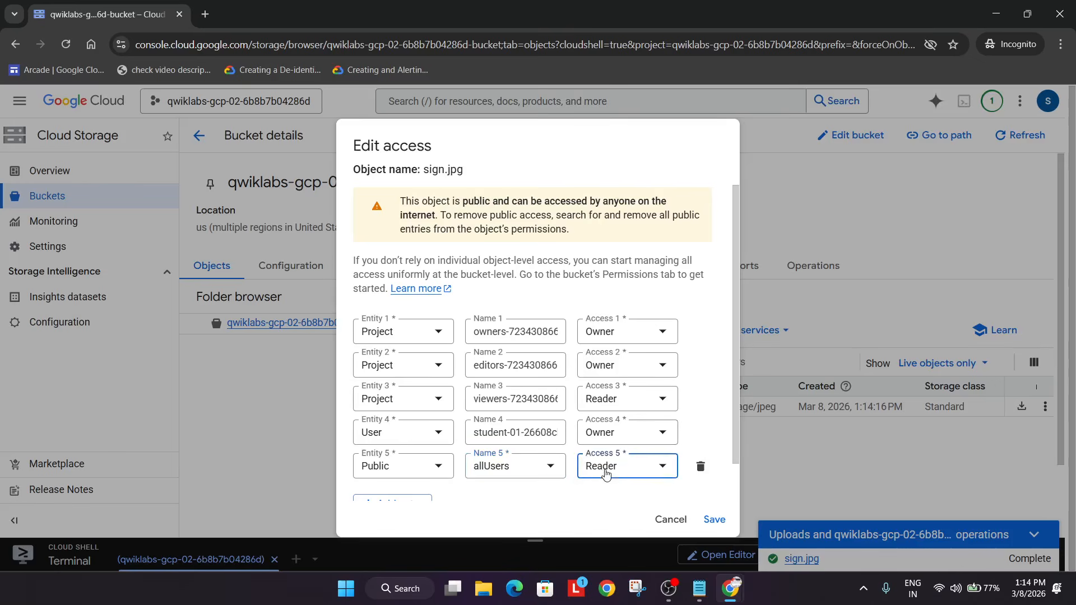
{"action": "left_click", "coordinate": [606, 474]}
{"action": "left_click", "coordinate": [728, 521]}
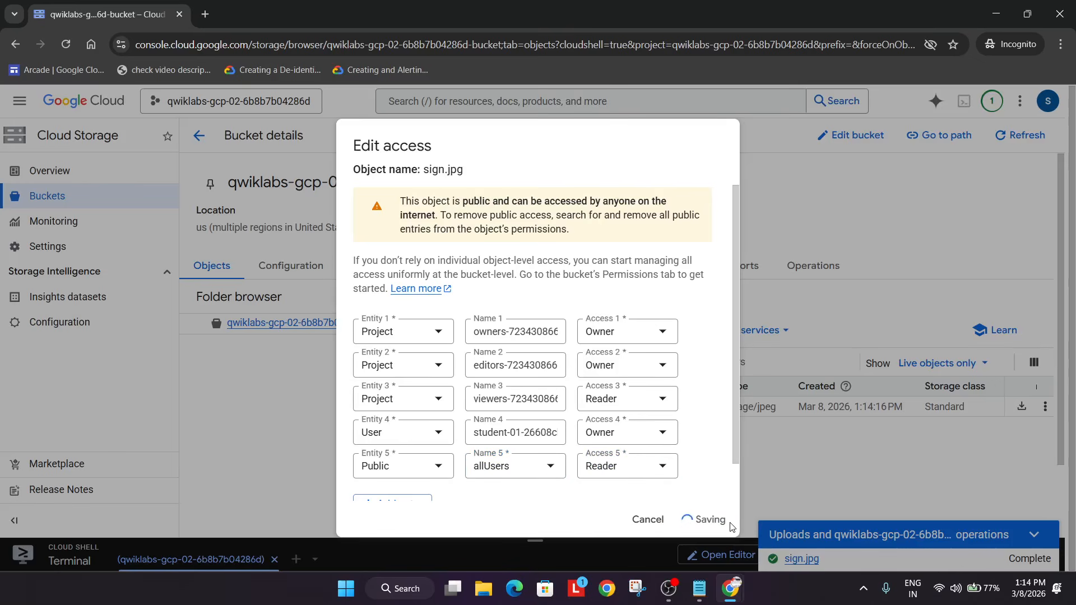
{"action": "key", "text": "alt+Tab"}
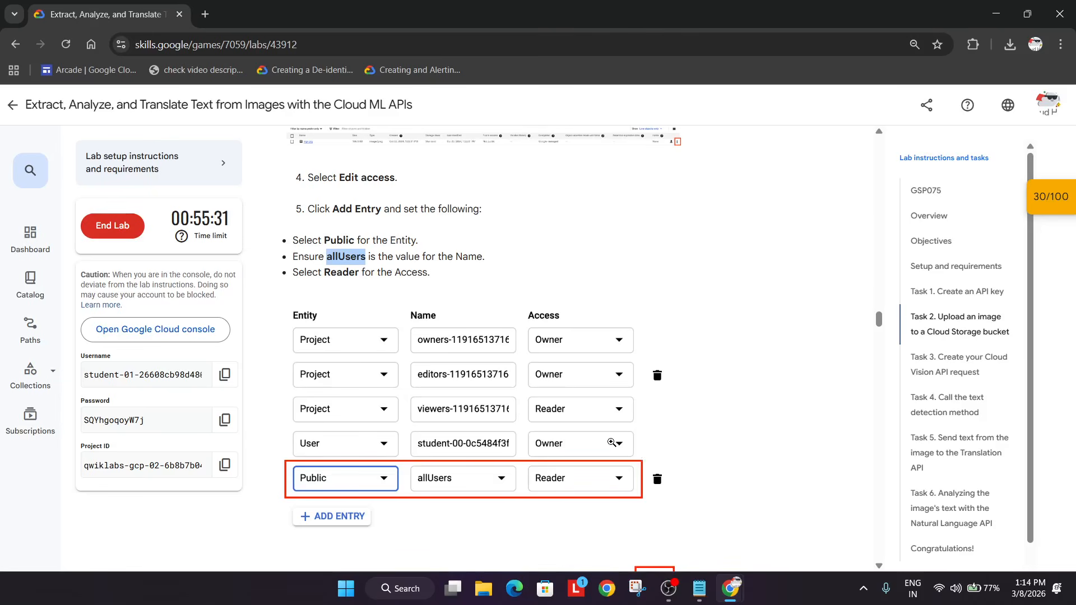
Step: Check the lab progress for the Upload image to a bucket task
{"action": "scroll", "coordinate": [393, 412], "scroll_direction": "down", "scroll_amount": 9}
{"action": "left_click", "coordinate": [410, 307]}
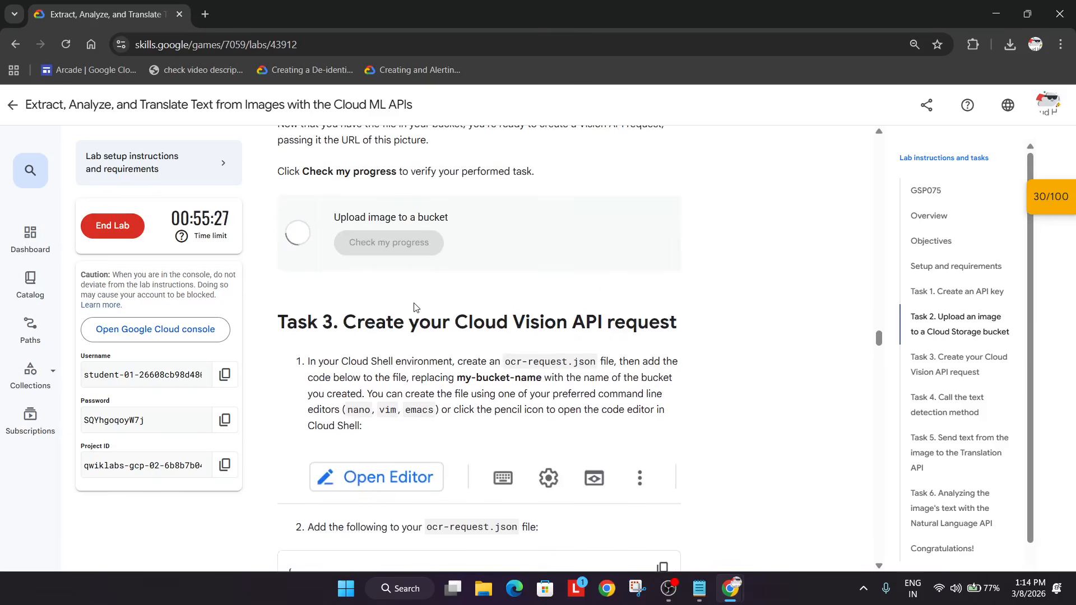
Step: Copy the file name from Task 3 and open a new ocr-request.json file with nano in an enlarged Cloud Shell
{"action": "scroll", "coordinate": [443, 306], "scroll_direction": "down", "scroll_amount": 5}
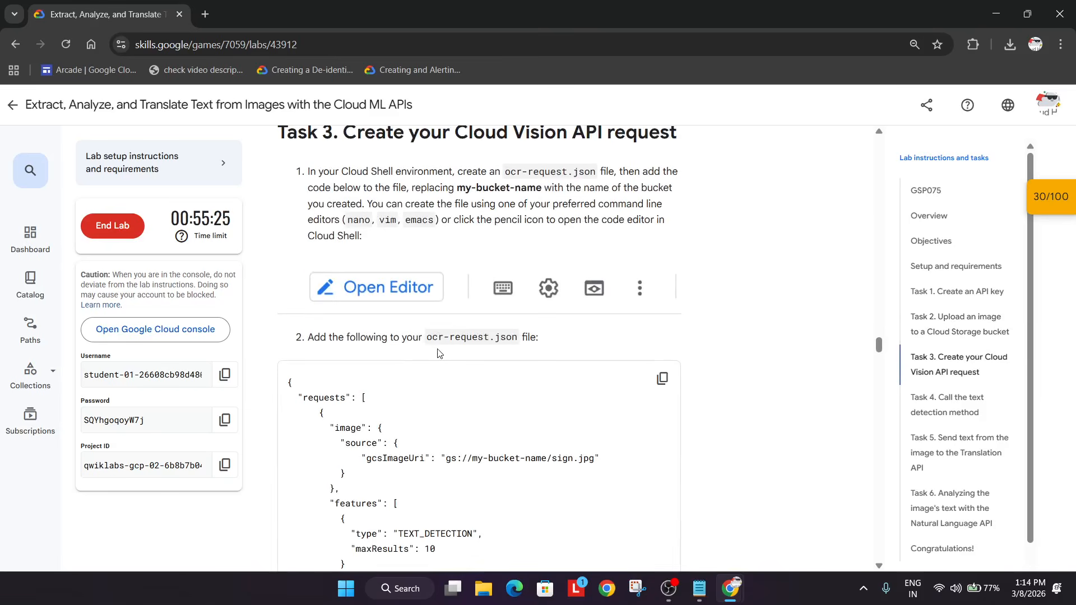
{"action": "left_click_drag", "start_coordinate": [429, 341], "coordinate": [516, 340]}
{"action": "key", "text": "ctrl+c"}
{"action": "key", "text": "alt+Tab"}
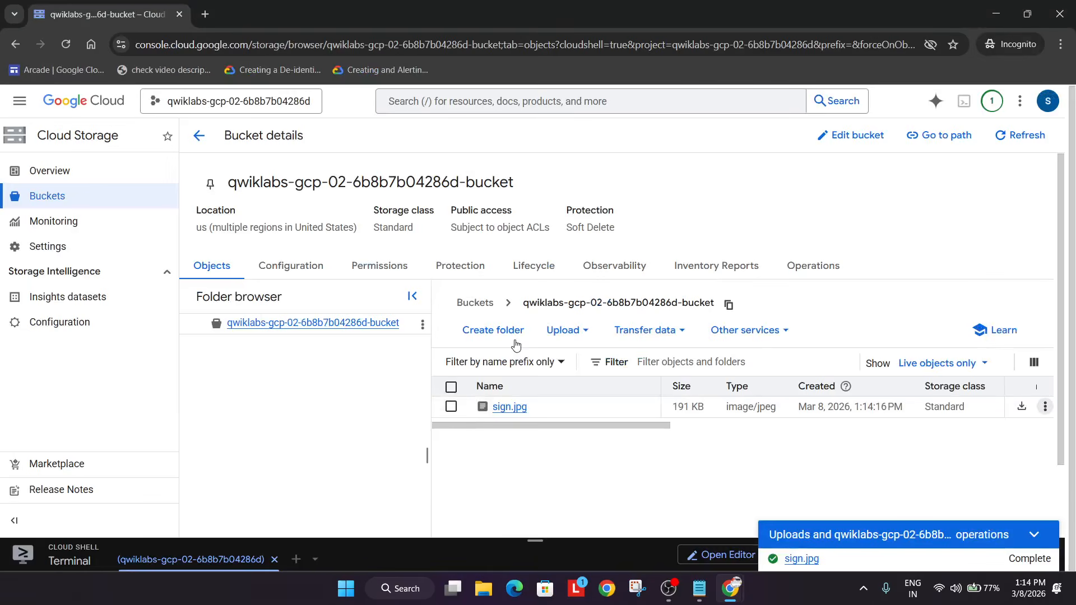
{"action": "left_click_drag", "start_coordinate": [542, 537], "coordinate": [553, 119]}
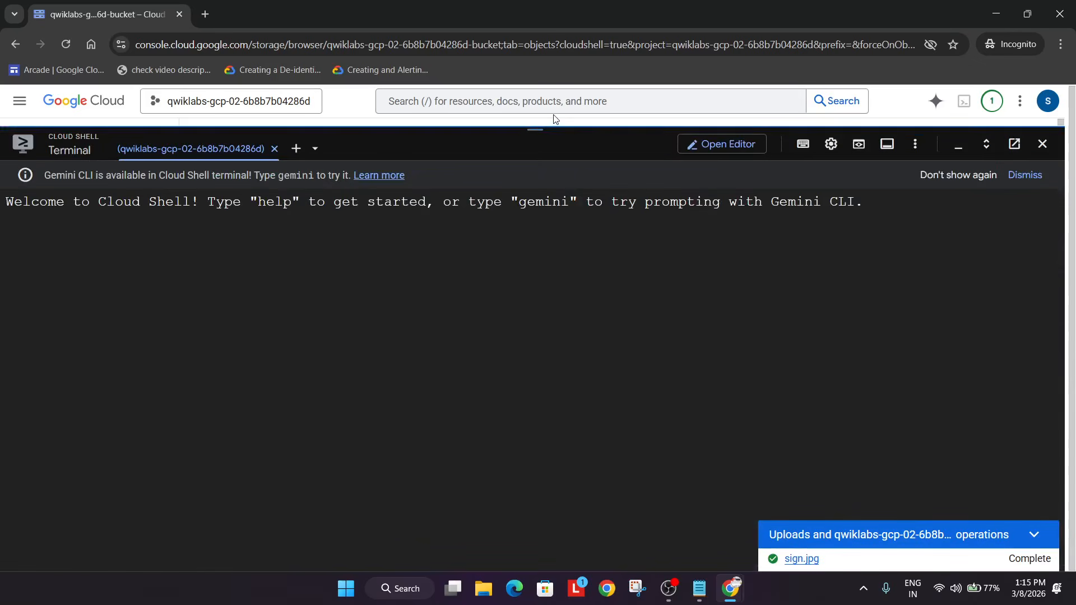
{"action": "type", "text": "nano"}
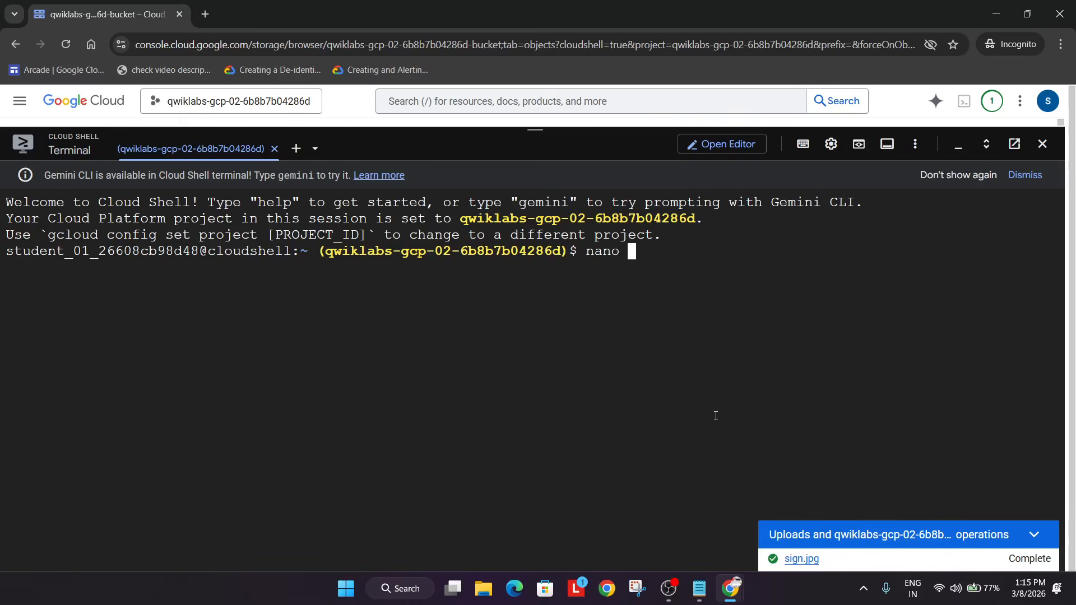
{"action": "key", "text": "ctrl+v"}
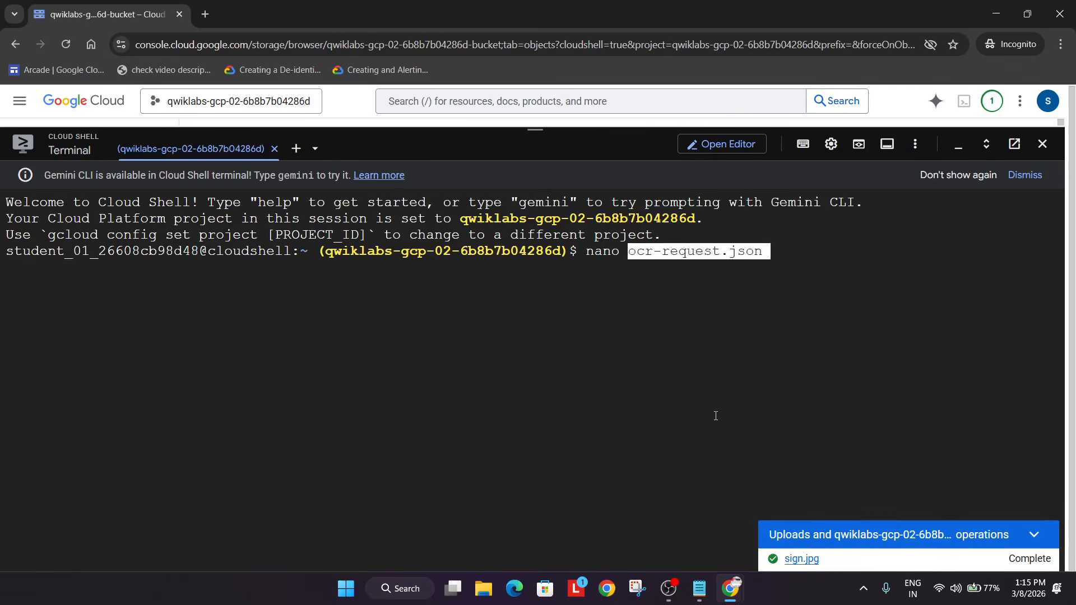
{"action": "key", "text": "Return"}
Step: Copy the TEXT_DETECTION request JSON from the lab instructions and paste it into ocr-request.json
{"action": "key", "text": "alt+Tab"}
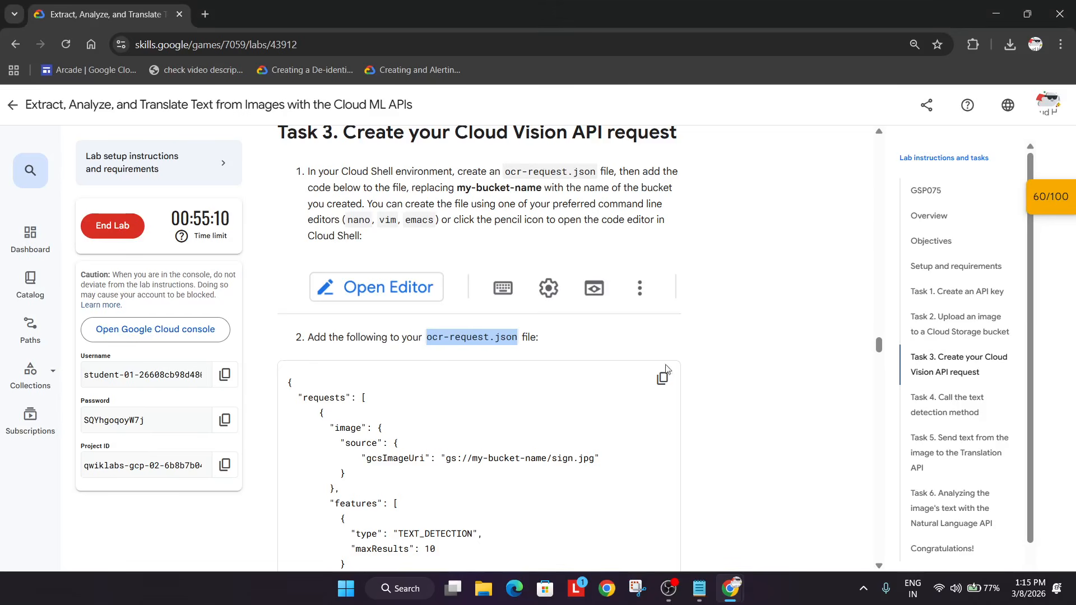
{"action": "left_click", "coordinate": [662, 377]}
{"action": "key", "text": "alt+Tab"}
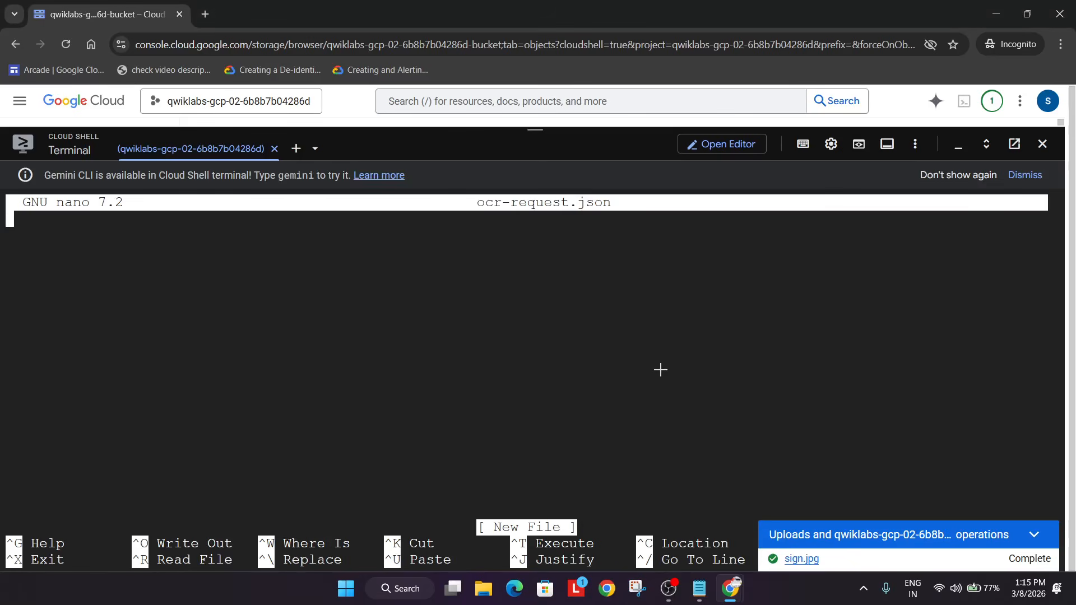
{"action": "key", "text": "ctrl+v"}
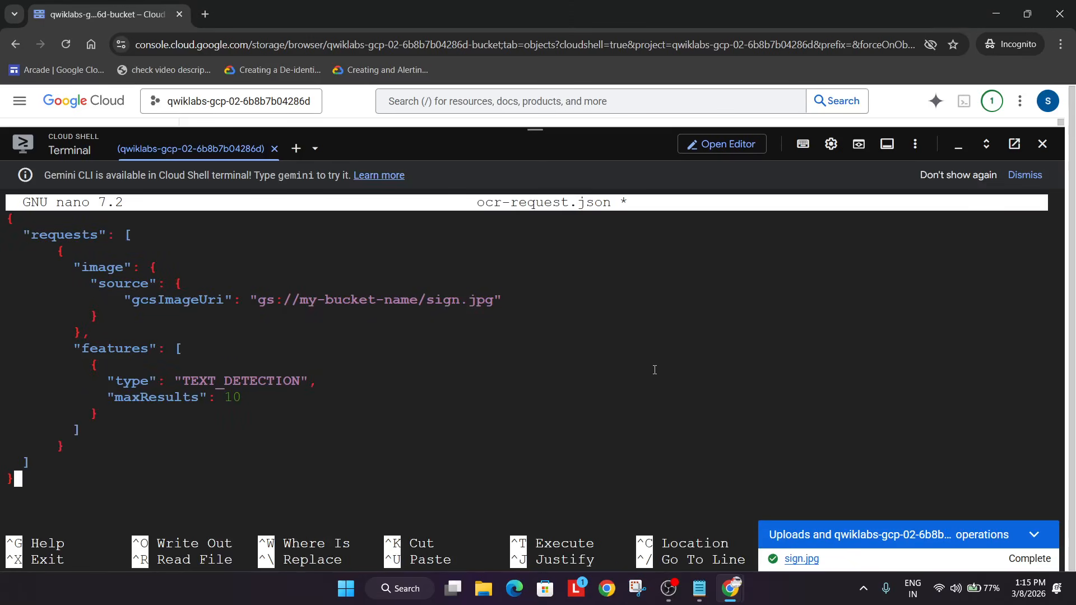
Step: Look back through the Task 2 instructions, then copy the bucket's name from its details page behind Cloud Shell
{"action": "key", "text": "alt+Tab"}
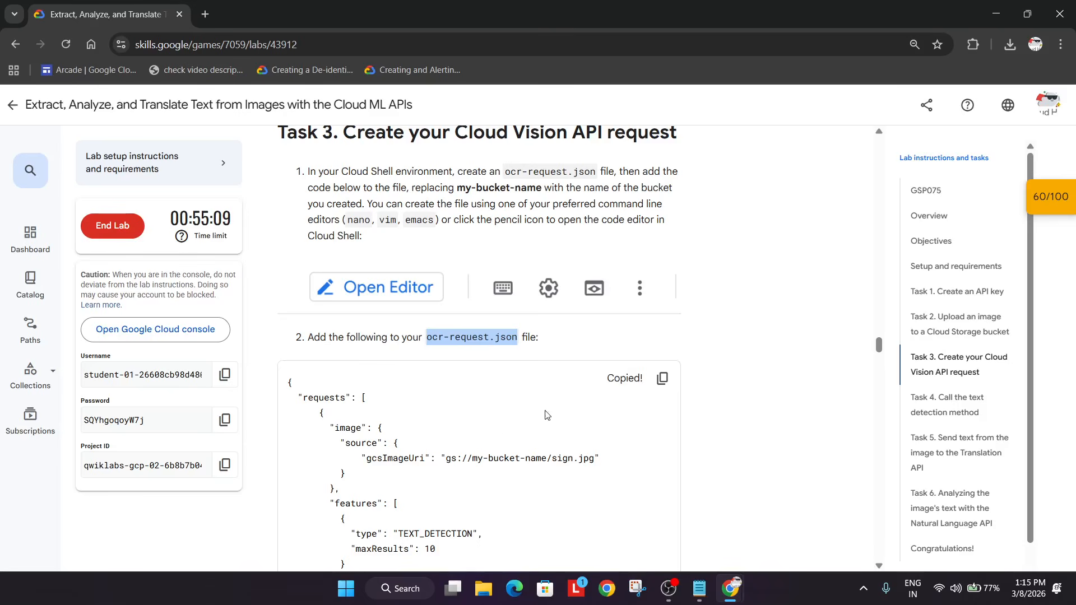
{"action": "scroll", "coordinate": [455, 401], "scroll_direction": "up", "scroll_amount": 5}
{"action": "scroll", "coordinate": [454, 399], "scroll_direction": "up", "scroll_amount": 20}
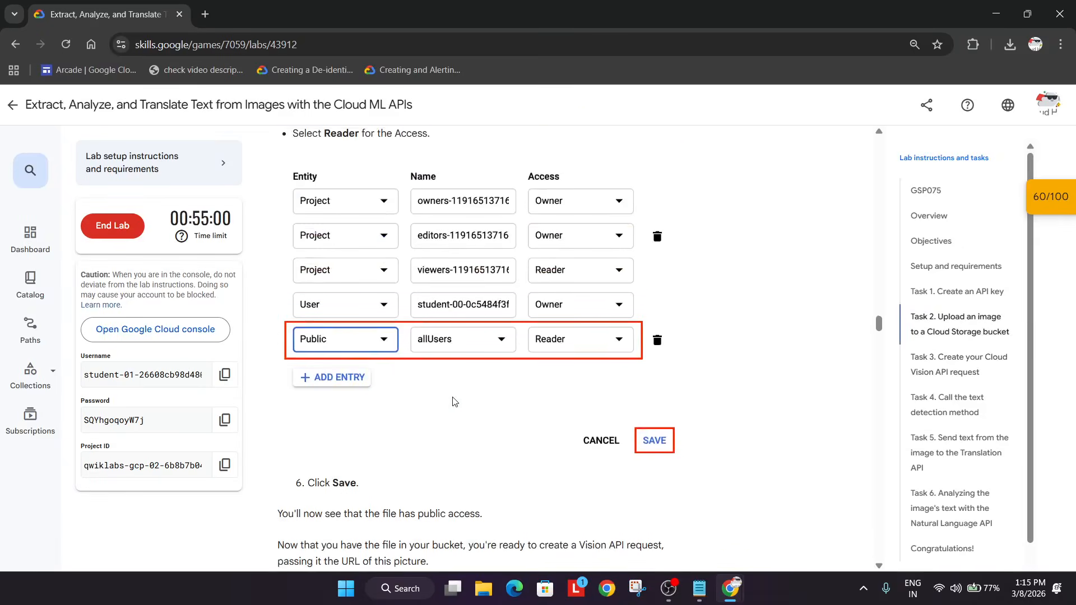
{"action": "scroll", "coordinate": [453, 397], "scroll_direction": "up", "scroll_amount": 3}
{"action": "scroll", "coordinate": [453, 397], "scroll_direction": "down", "scroll_amount": 8}
{"action": "key", "text": "alt+Tab"}
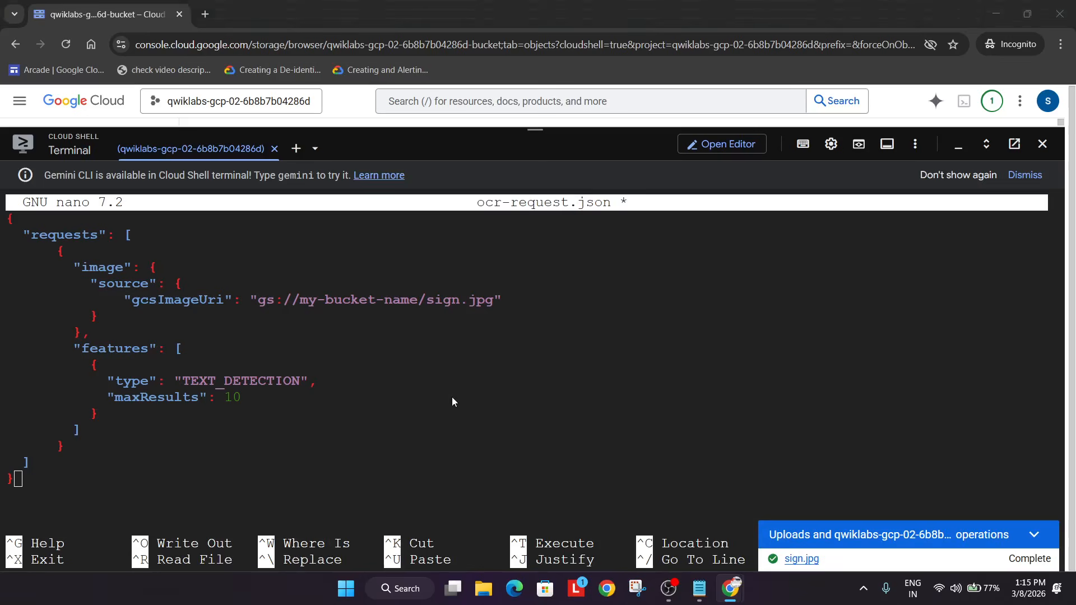
{"action": "left_click_drag", "start_coordinate": [527, 133], "coordinate": [491, 109]}
{"action": "left_click", "coordinate": [729, 306]}
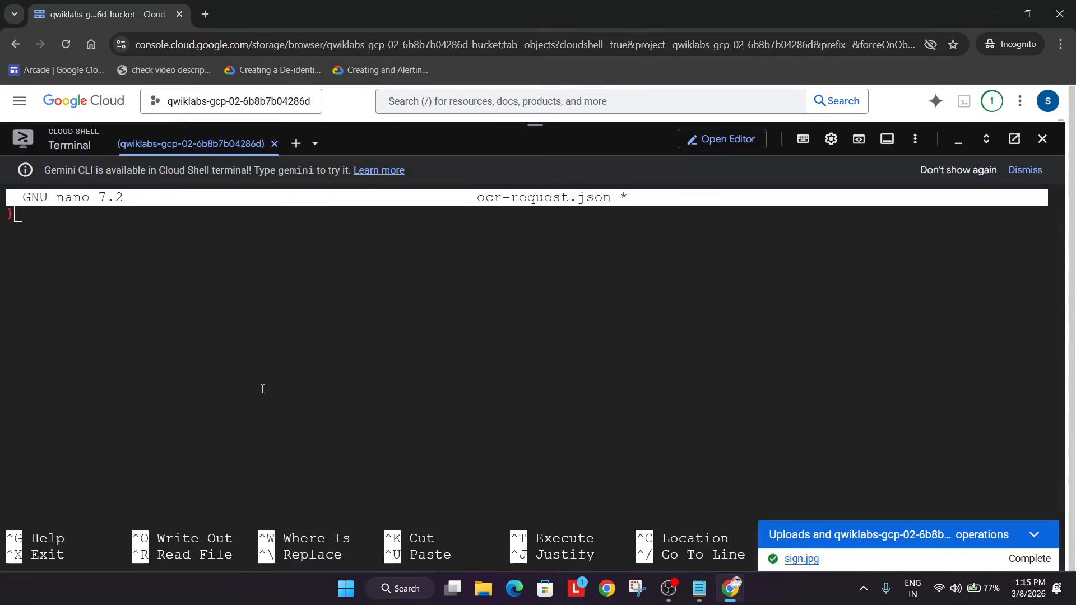
Step: Replace my-bucket-name in the gcsImageUri line with qwiklabs-gcp-02-6b8b7b04286d-bucket
{"action": "key", "text": "Up"}
{"action": "key", "text": "Up"}
{"action": "key", "text": "Up"}
{"action": "key", "text": "Up"}
{"action": "key", "text": "Up"}
{"action": "key", "text": "Up"}
{"action": "key", "text": "Up"}
{"action": "key", "text": "Up"}
{"action": "key", "text": "Up"}
{"action": "key", "text": "Up"}
{"action": "key", "text": "Up"}
{"action": "key", "text": "Up"}
{"action": "key", "text": "Up"}
{"action": "key", "text": "Up"}
{"action": "key", "text": "Up"}
{"action": "key", "text": "Up"}
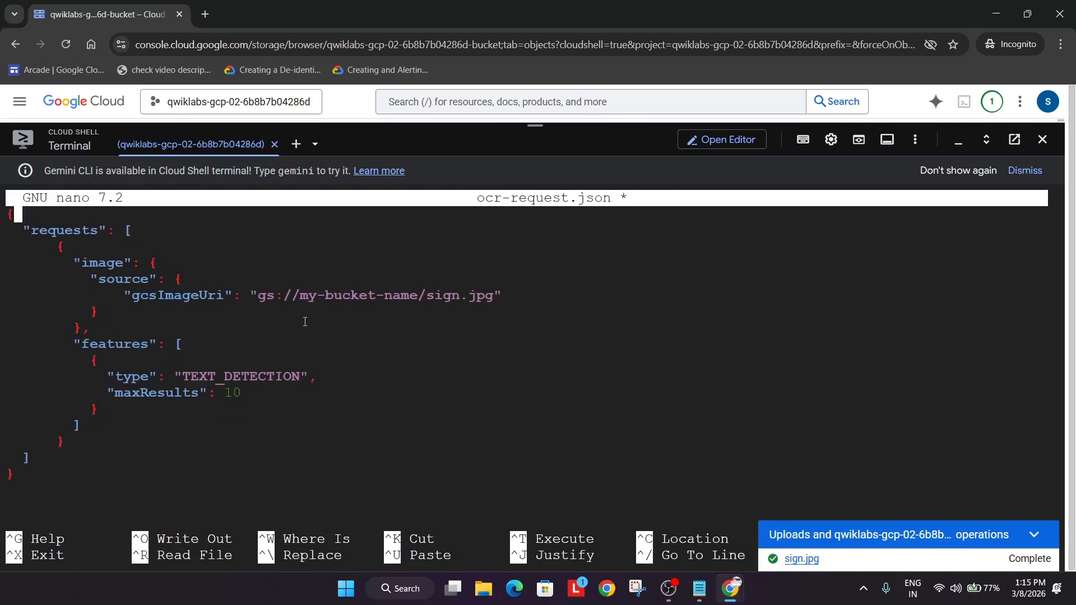
{"action": "key", "text": "Down"}
{"action": "key", "text": "Down"}
{"action": "key", "text": "Down"}
{"action": "key", "text": "Down"}
{"action": "key", "text": "Down"}
{"action": "key", "text": "Right"}
{"action": "key", "text": "Right"}
{"action": "key", "text": "Right"}
{"action": "key", "text": "Right"}
{"action": "key", "text": "Right"}
{"action": "key", "text": "Right"}
{"action": "key", "text": "Right"}
{"action": "key", "text": "Right"}
{"action": "key", "text": "Right"}
{"action": "key", "text": "Right"}
{"action": "key", "text": "Right"}
{"action": "key", "text": "Right"}
{"action": "key", "text": "Right"}
{"action": "key", "text": "Right"}
{"action": "key", "text": "Right"}
{"action": "key", "text": "Right"}
{"action": "key", "text": "Right"}
{"action": "key", "text": "Right"}
{"action": "key", "text": "Right"}
{"action": "key", "text": "Right"}
{"action": "key", "text": "Right"}
{"action": "key", "text": "Right"}
{"action": "key", "text": "Right"}
{"action": "key", "text": "Right"}
{"action": "key", "text": "Right"}
{"action": "key", "text": "Right"}
{"action": "key", "text": "Right"}
{"action": "key", "text": "Right"}
{"action": "key", "text": "Right"}
{"action": "key", "text": "Right"}
{"action": "key", "text": "Right"}
{"action": "key", "text": "Right"}
{"action": "key", "text": "Right"}
{"action": "key", "text": "Right"}
{"action": "key", "text": "BackSpace"}
{"action": "key", "text": "BackSpace"}
{"action": "key", "text": "BackSpace"}
{"action": "key", "text": "BackSpace"}
{"action": "key", "text": "BackSpace"}
{"action": "key", "text": "BackSpace"}
{"action": "key", "text": "BackSpace"}
{"action": "key", "text": "BackSpace"}
{"action": "key", "text": "BackSpace"}
{"action": "key", "text": "BackSpace"}
{"action": "key", "text": "BackSpace"}
{"action": "key", "text": "BackSpace"}
{"action": "key", "text": "BackSpace"}
{"action": "key", "text": "BackSpace"}
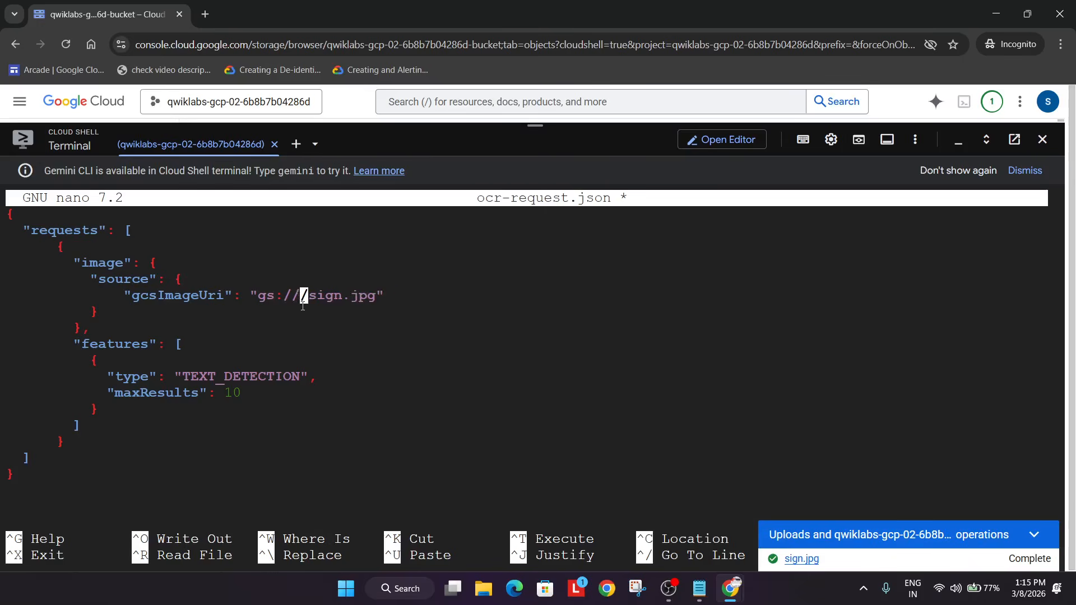
{"action": "key", "text": "ctrl+v"}
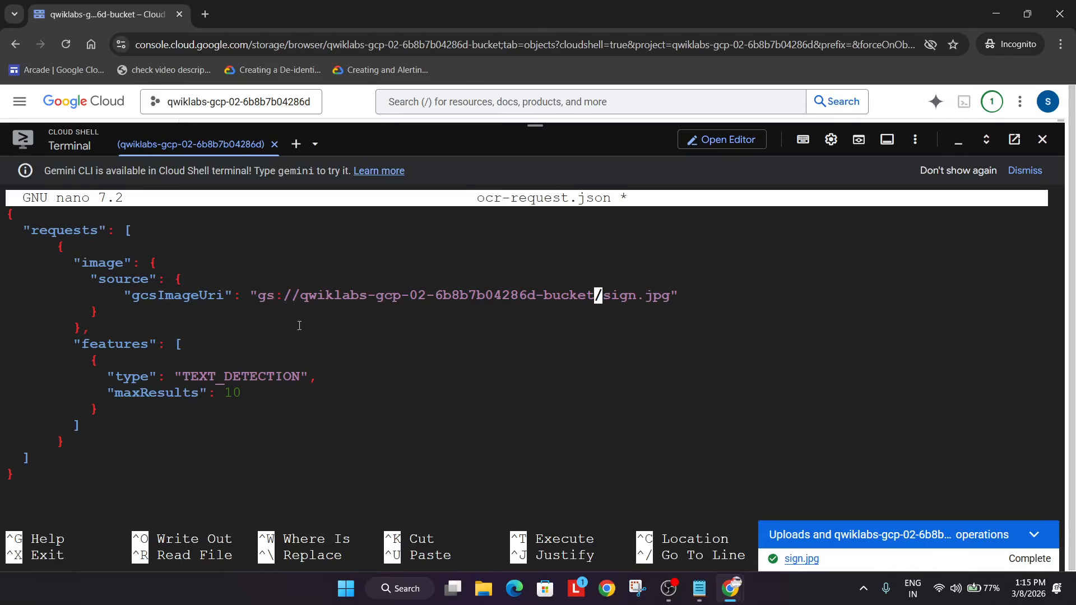
Step: Save ocr-request.json under its existing name and exit nano to a fresh shell prompt
{"action": "key", "text": "ctrl+x"}
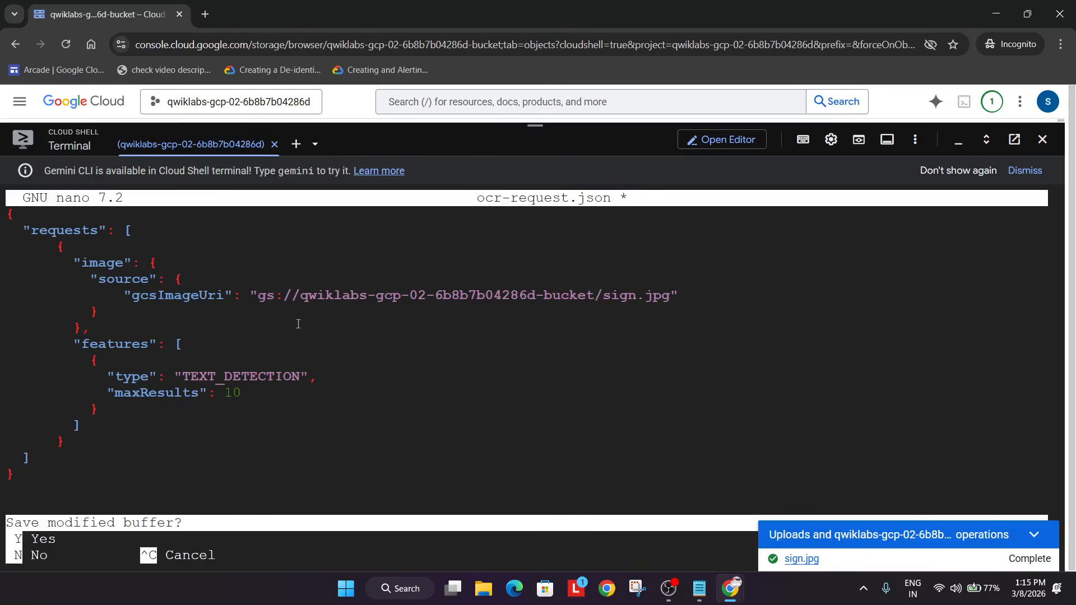
{"action": "key", "text": "y"}
{"action": "key", "text": "Return"}
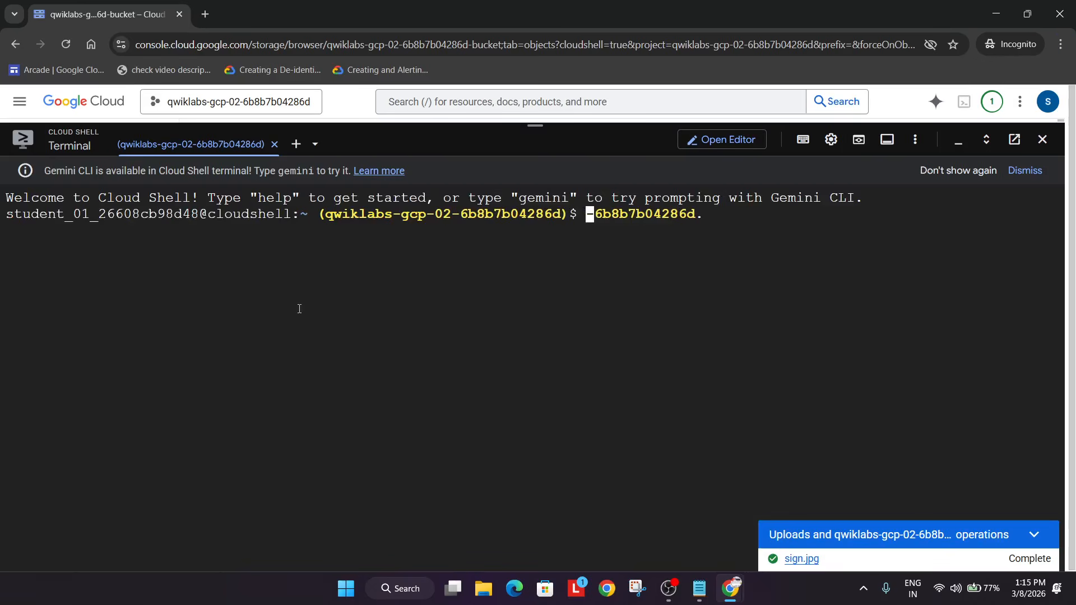
{"action": "key", "text": "Return"}
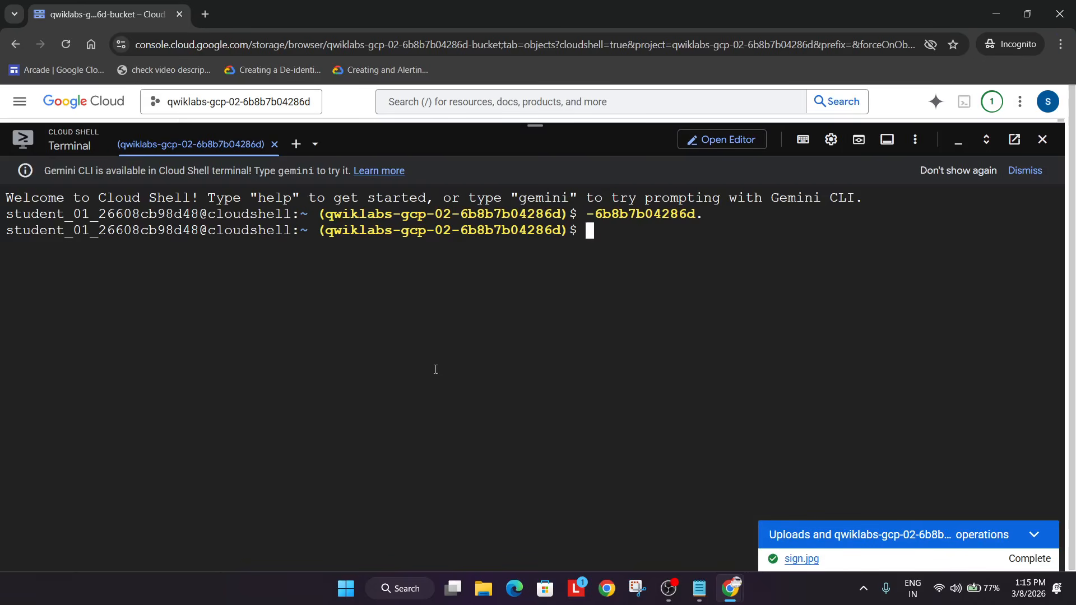
Step: Copy the Task 4 curl command and try calling the Vision API images:annotate method with ocr-request.json in Cloud Shell
{"action": "key", "text": "alt+Tab"}
{"action": "scroll", "coordinate": [527, 348], "scroll_direction": "down", "scroll_amount": 10}
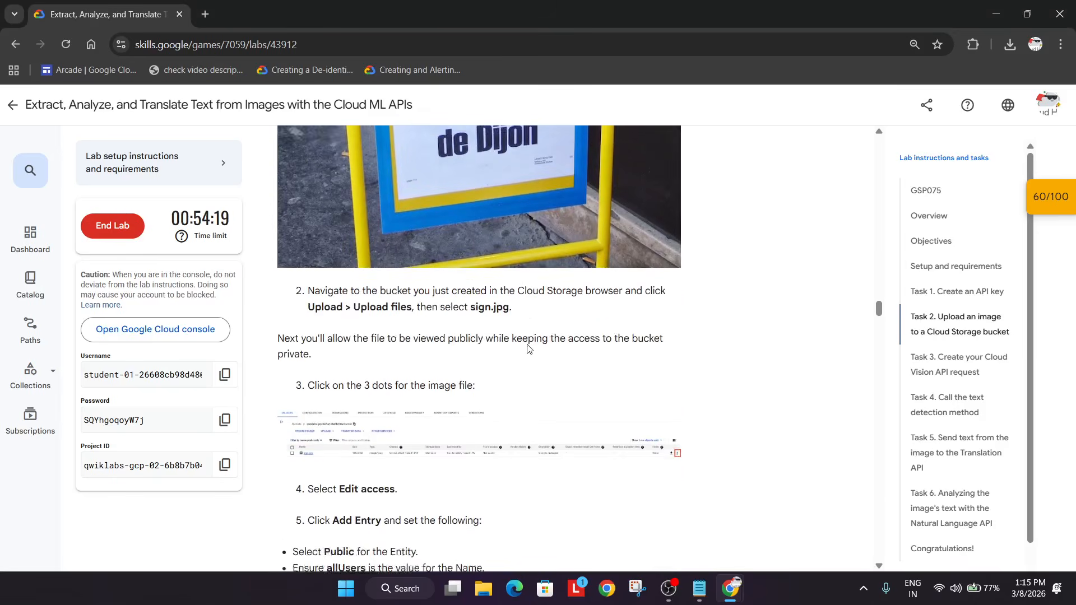
{"action": "scroll", "coordinate": [526, 349], "scroll_direction": "down", "scroll_amount": 20}
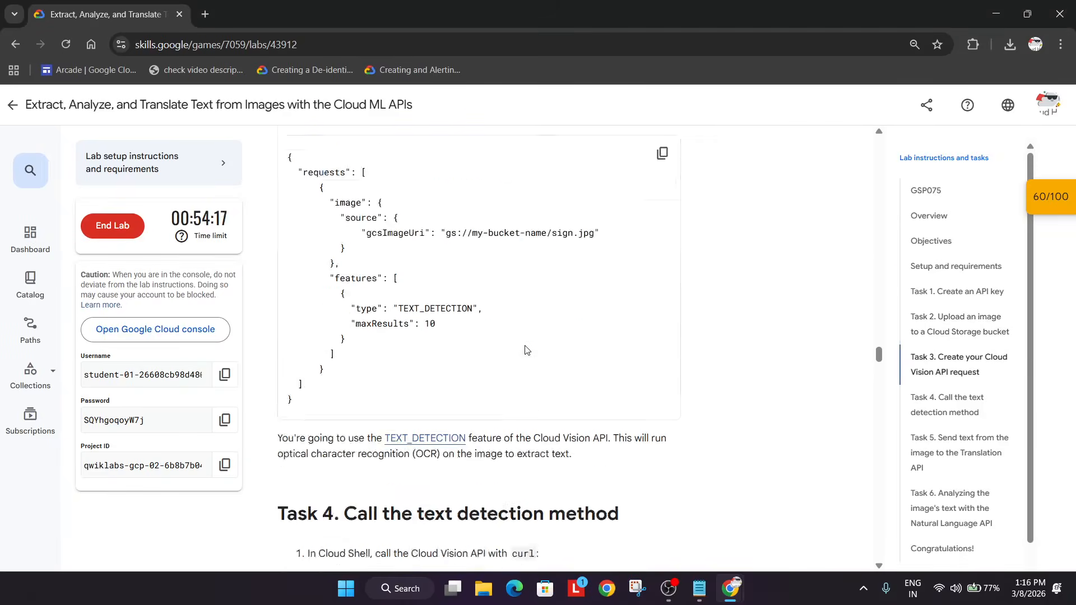
{"action": "scroll", "coordinate": [522, 351], "scroll_direction": "up", "scroll_amount": 7}
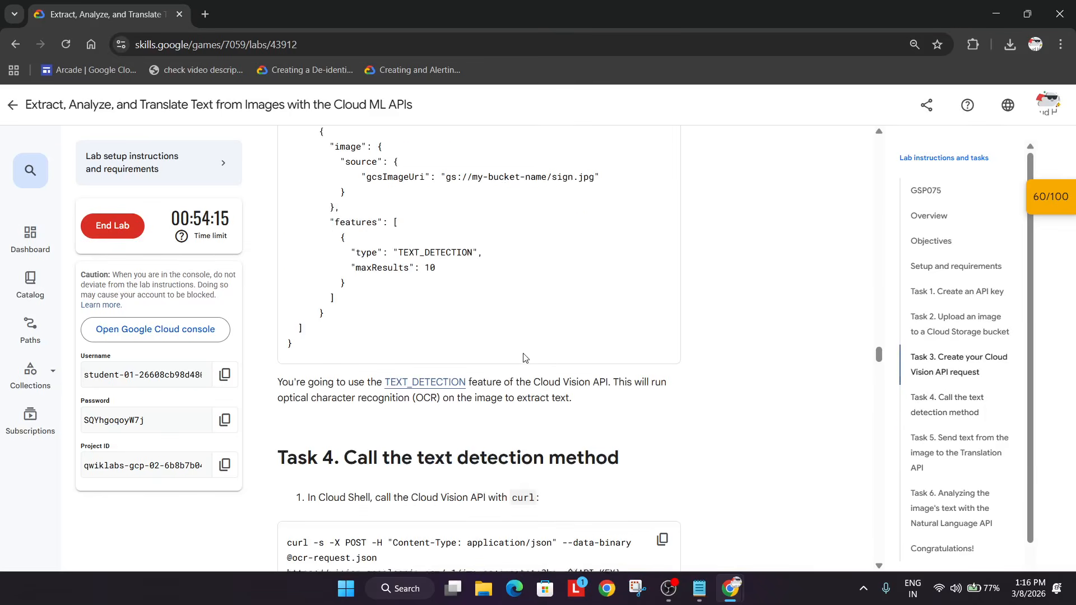
{"action": "scroll", "coordinate": [525, 357], "scroll_direction": "down", "scroll_amount": 5}
{"action": "left_click", "coordinate": [666, 264]}
{"action": "key", "text": "alt+Tab"}
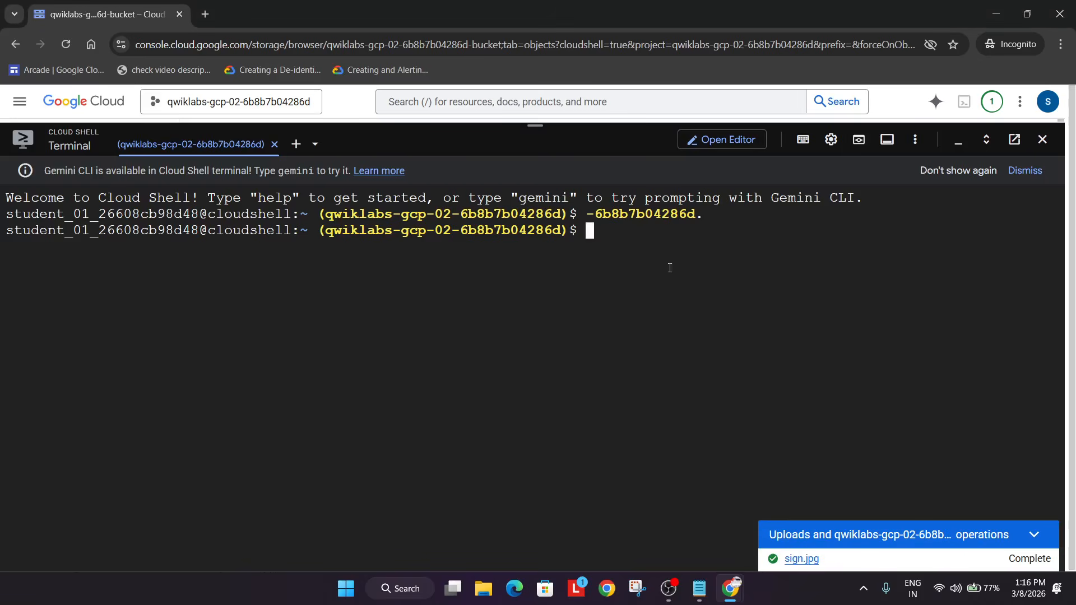
{"action": "key", "text": "ctrl+v"}
{"action": "key", "text": "Return"}
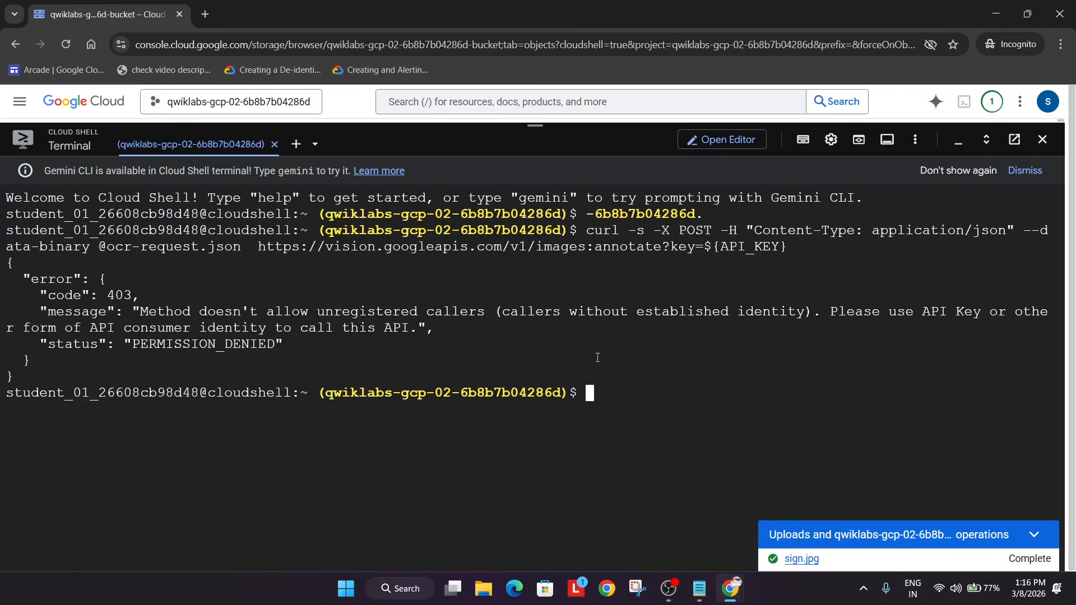
Step: Compare with the expected response in Task 4, then reopen ocr-request.json in nano to inspect it and close it
{"action": "key", "text": "alt+Tab"}
{"action": "scroll", "coordinate": [589, 357], "scroll_direction": "up", "scroll_amount": 3}
{"action": "scroll", "coordinate": [589, 356], "scroll_direction": "down", "scroll_amount": 6}
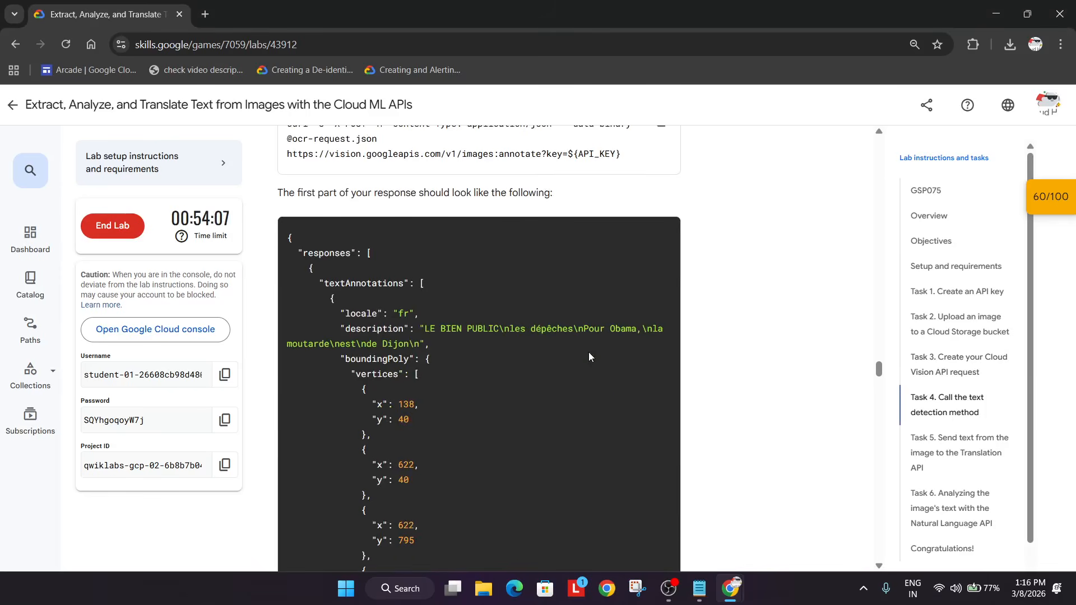
{"action": "left_click", "coordinate": [662, 586]}
{"action": "key", "text": "alt+Tab"}
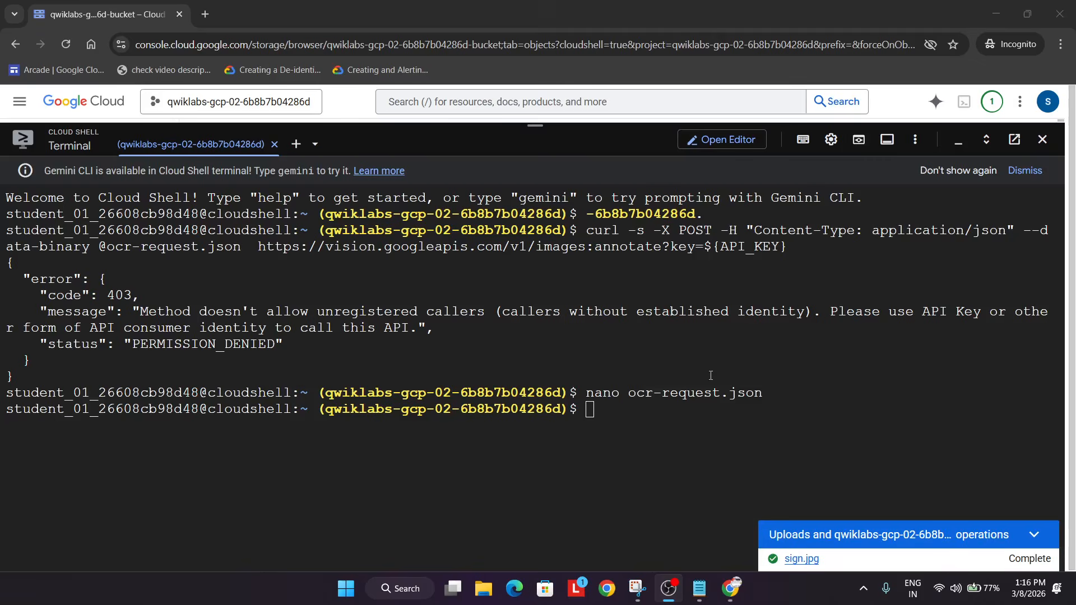
Step: Copy the Task 4 curl command again and retry the Vision API text detection call in Cloud Shell
{"action": "key", "text": "alt+Tab"}
{"action": "scroll", "coordinate": [684, 380], "scroll_direction": "down", "scroll_amount": 10}
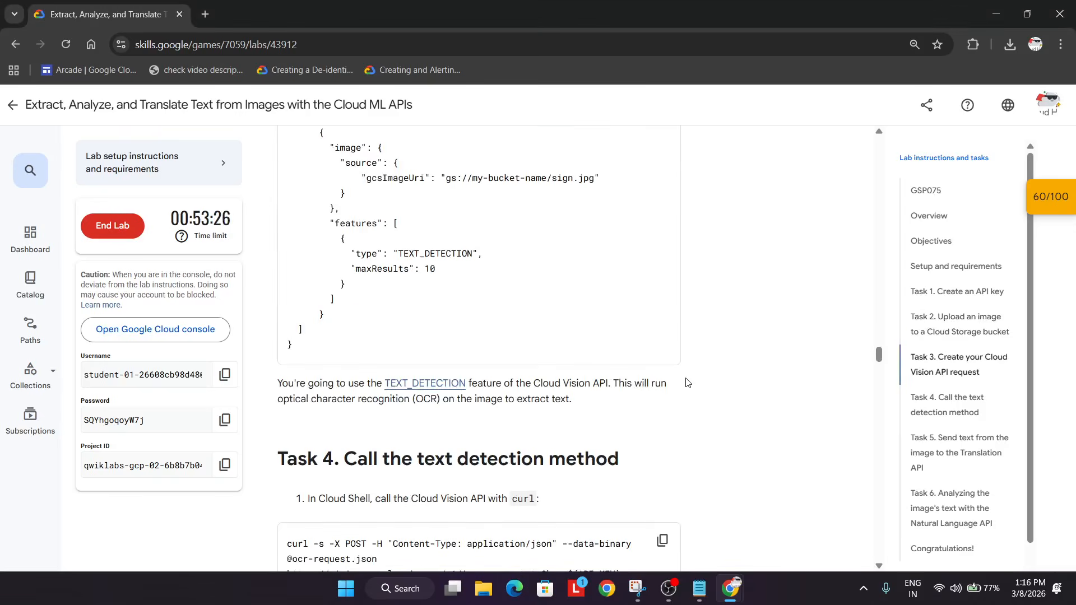
{"action": "left_click", "coordinate": [670, 412]}
{"action": "key", "text": "alt+Tab"}
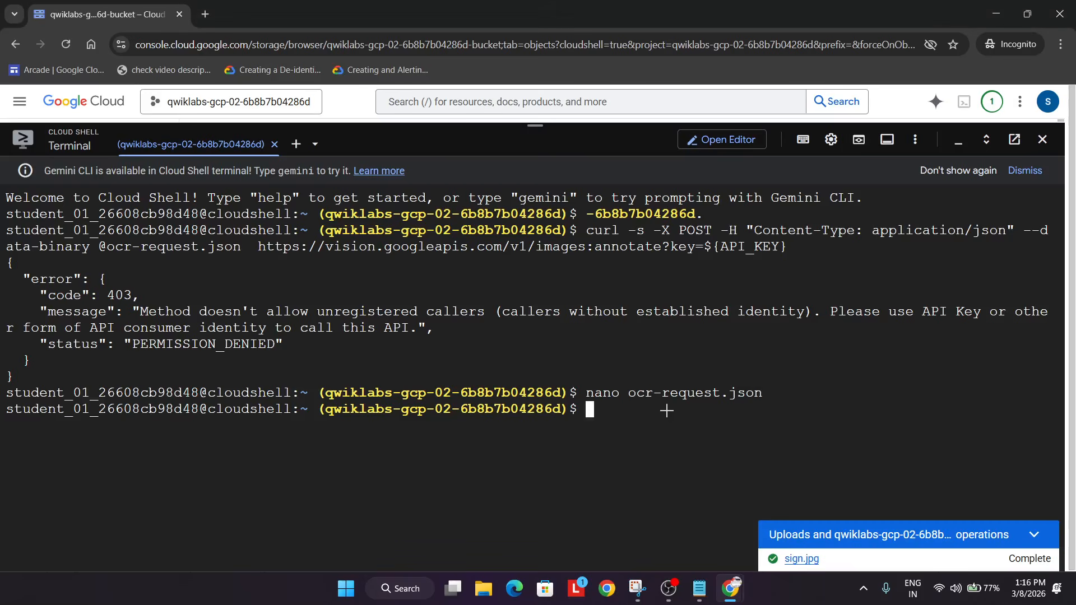
{"action": "key", "text": "ctrl+v"}
{"action": "key", "text": "Return"}
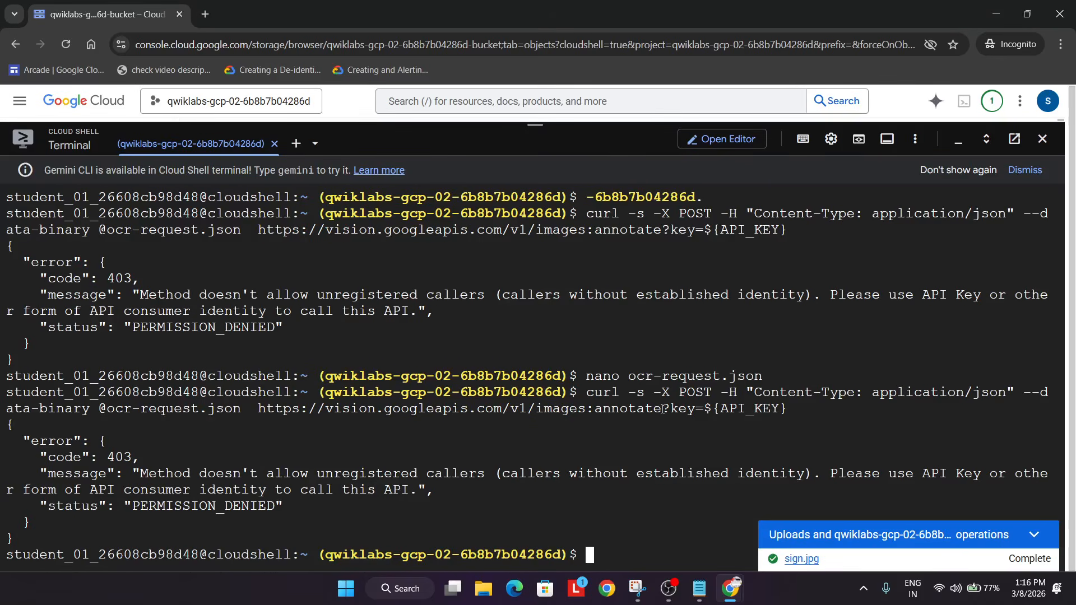
Step: Reread the Task 3 request instructions in the lab and clear the Cloud Shell terminal
{"action": "key", "text": "alt+Tab"}
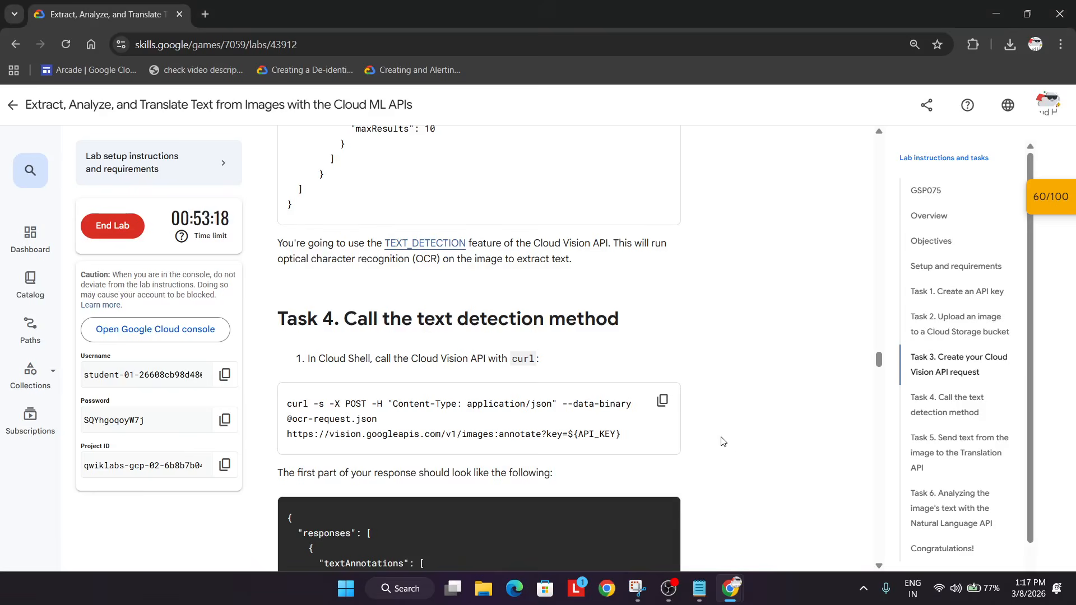
{"action": "scroll", "coordinate": [720, 439], "scroll_direction": "up", "scroll_amount": 5}
{"action": "scroll", "coordinate": [721, 438], "scroll_direction": "up", "scroll_amount": 5}
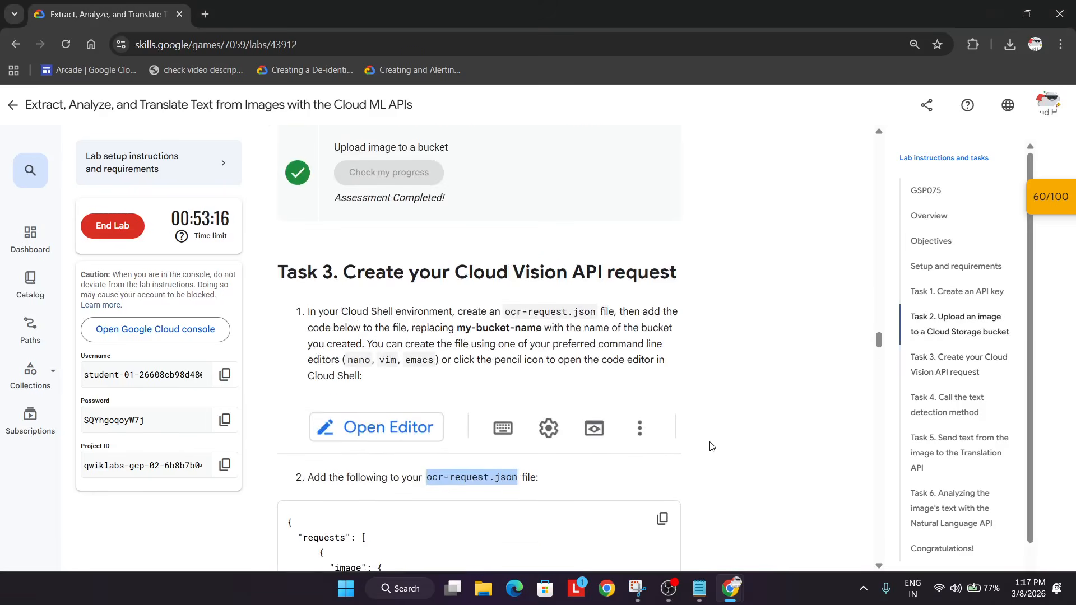
{"action": "scroll", "coordinate": [688, 447], "scroll_direction": "down", "scroll_amount": 6}
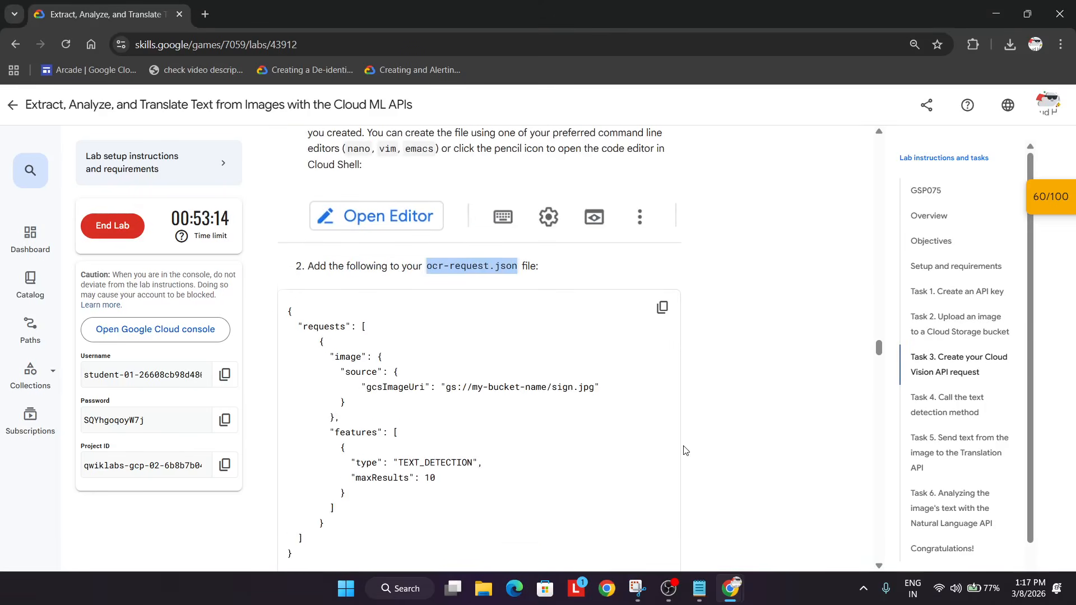
{"action": "key", "text": "alt+Tab"}
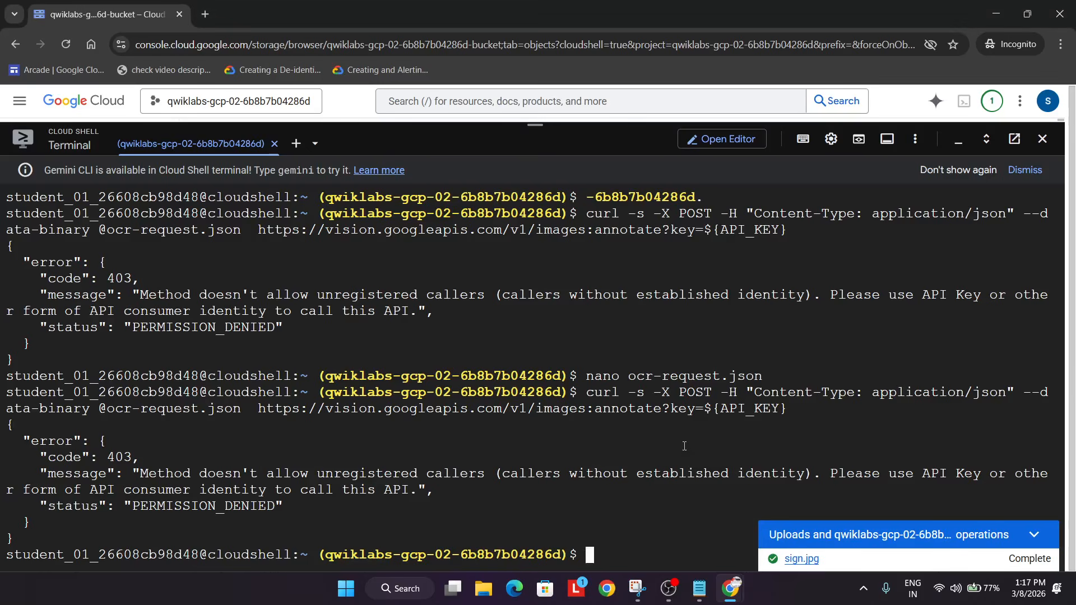
{"action": "type", "text": "clear"}
{"action": "key", "text": "Return"}
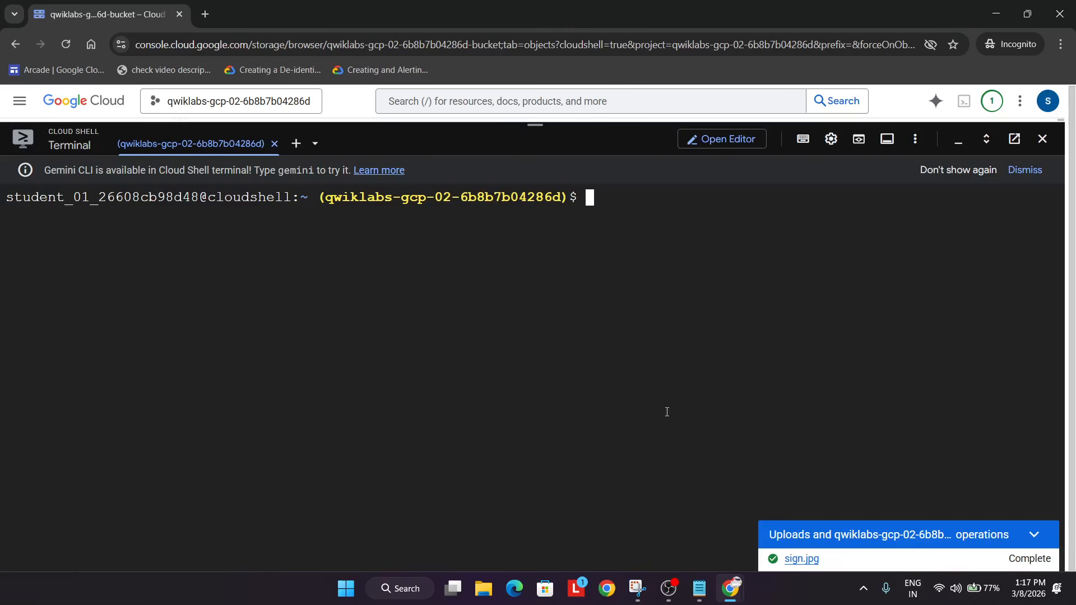
Step: Remove the ocr-request.json file from the Cloud Shell home directory with the rm command, using the file name from the lab
{"action": "type", "text": "rm nano"}
{"action": "key", "text": "alt+Tab"}
{"action": "scroll", "coordinate": [461, 369], "scroll_direction": "up", "scroll_amount": 5}
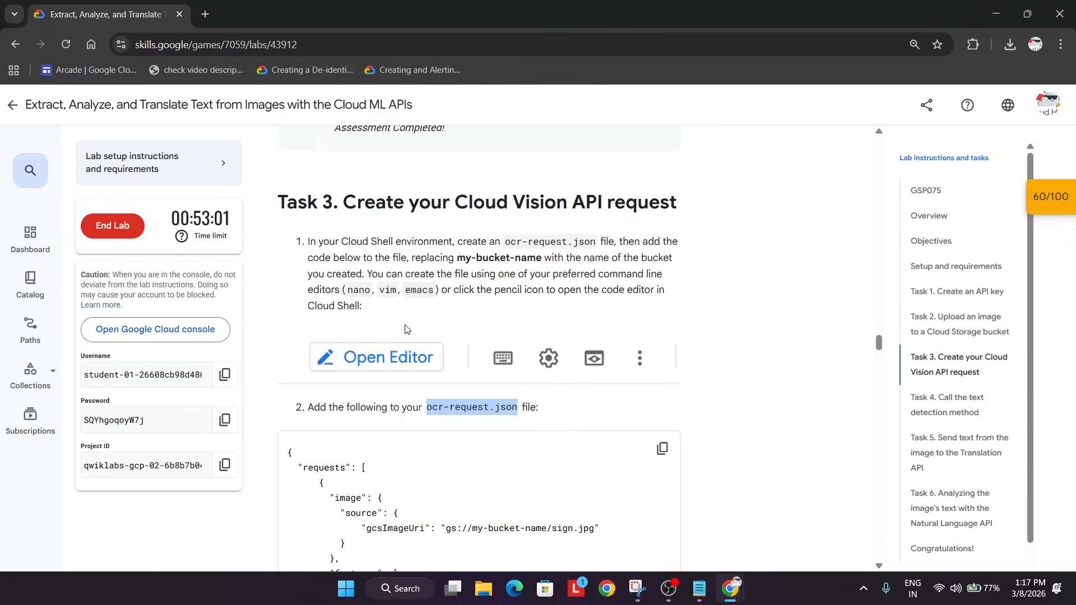
{"action": "key", "text": "alt+Tab"}
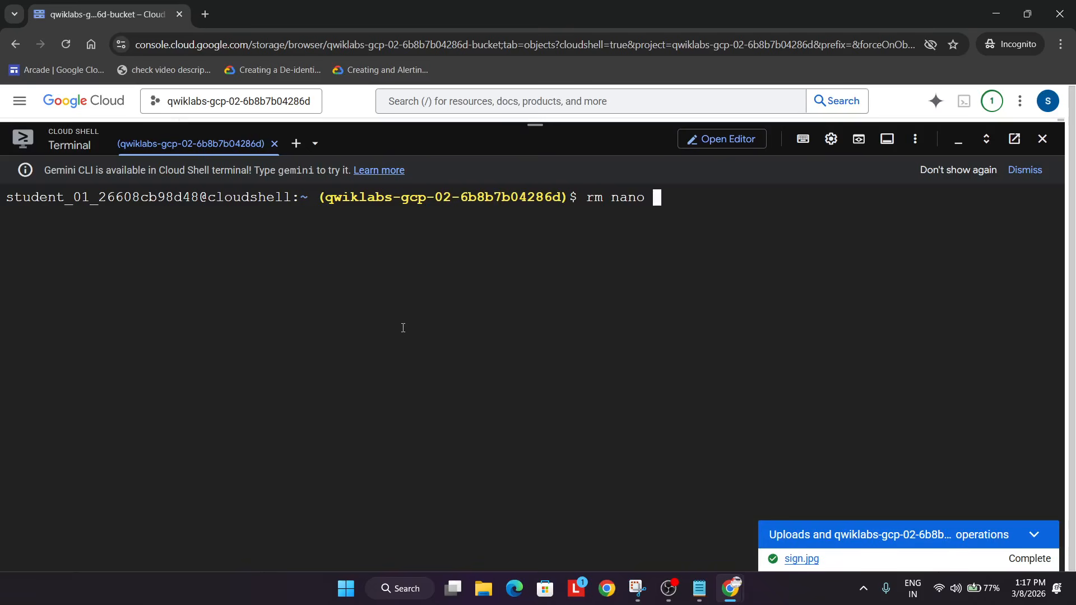
{"action": "key", "text": "ctrl+v"}
{"action": "key", "text": "Return"}
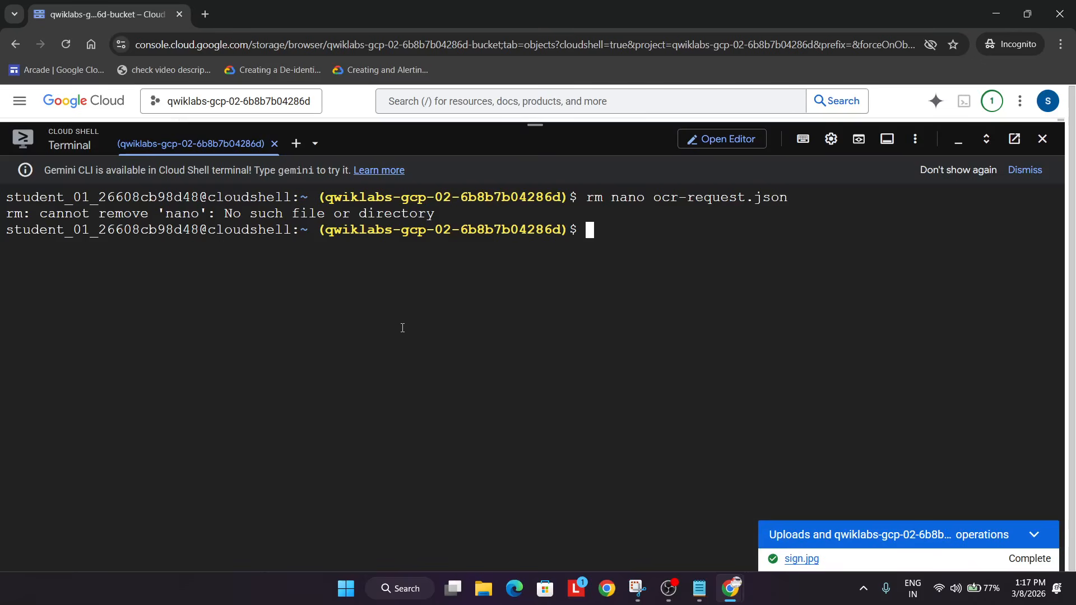
{"action": "type", "text": "rm"}
{"action": "key", "text": "ctrl+v"}
{"action": "key", "text": "Return"}
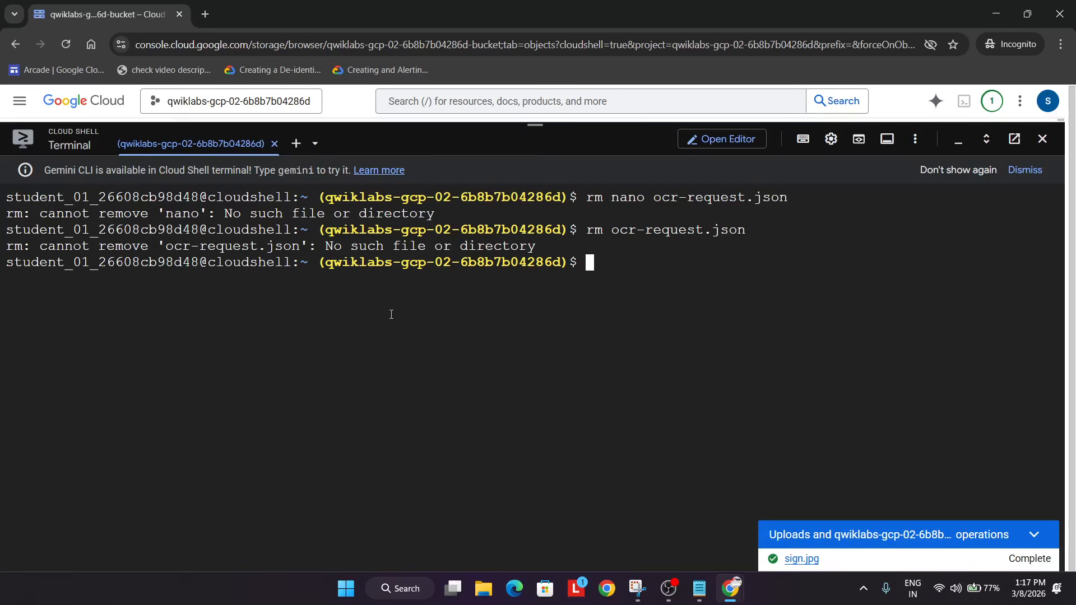
Step: Search the web for the Cloud Shell command to remove a file, and close the search results
{"action": "key", "text": "alt+Tab"}
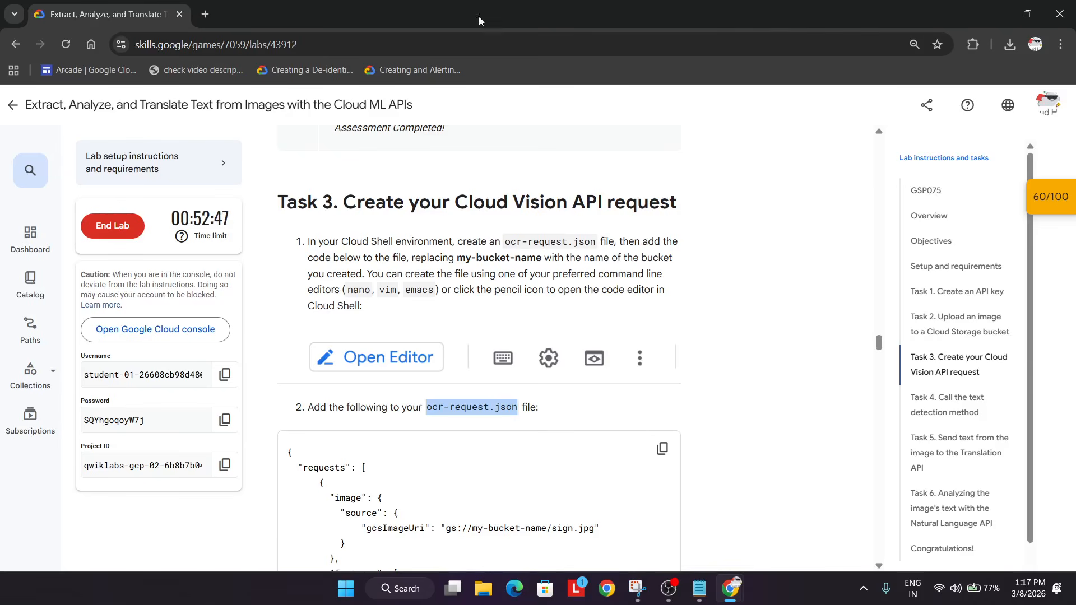
{"action": "left_click", "coordinate": [209, 14]}
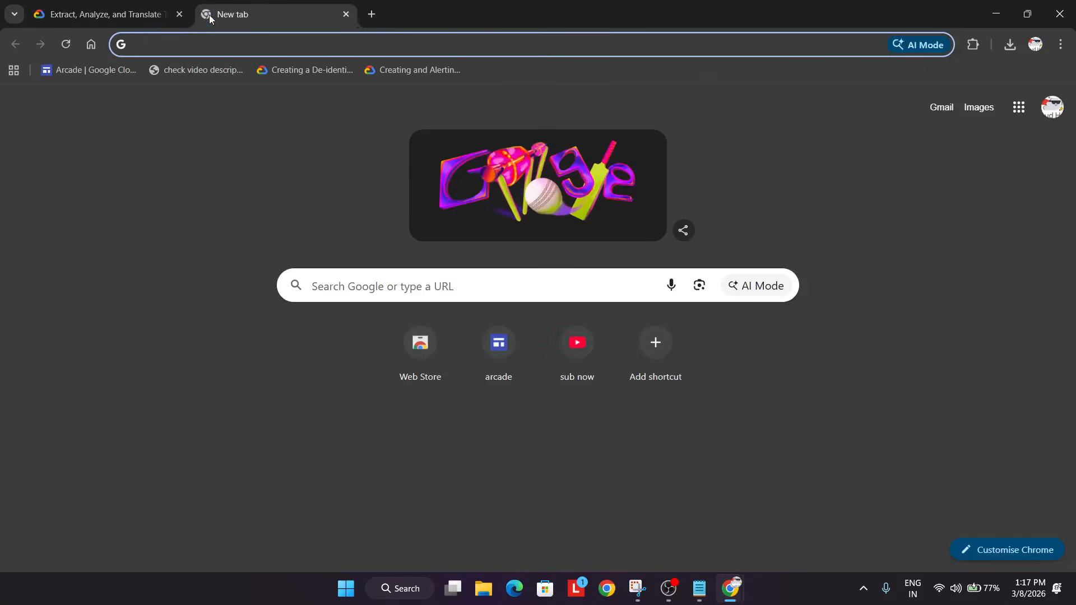
{"action": "type", "text": "remopve nao"}
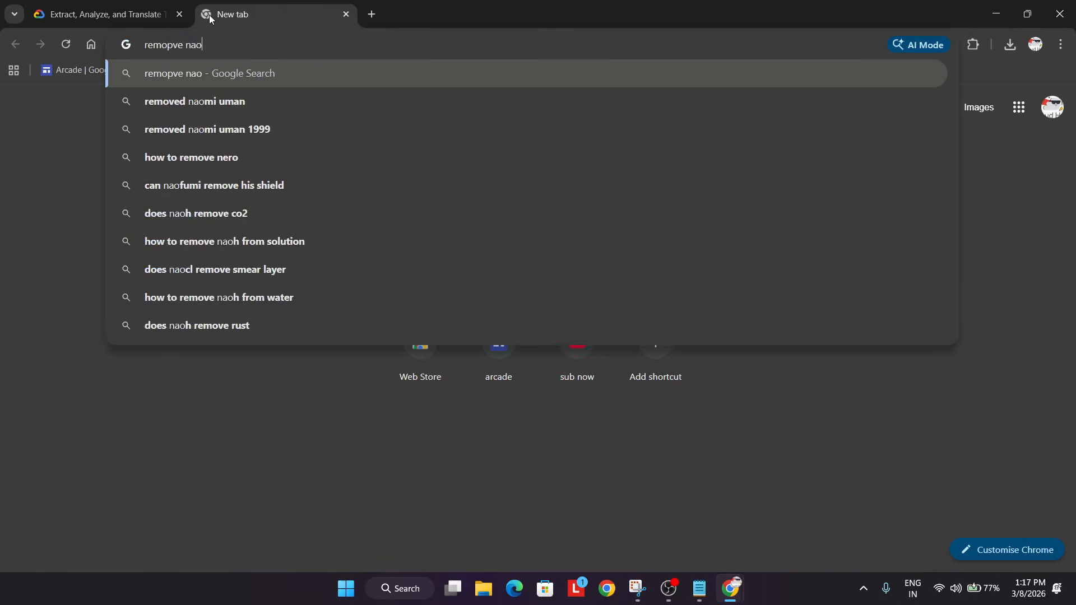
{"action": "key", "text": "BackSpace"}
{"action": "key", "text": "BackSpace"}
{"action": "key", "text": "BackSpace"}
{"action": "type", "text": "file command clodu sh"}
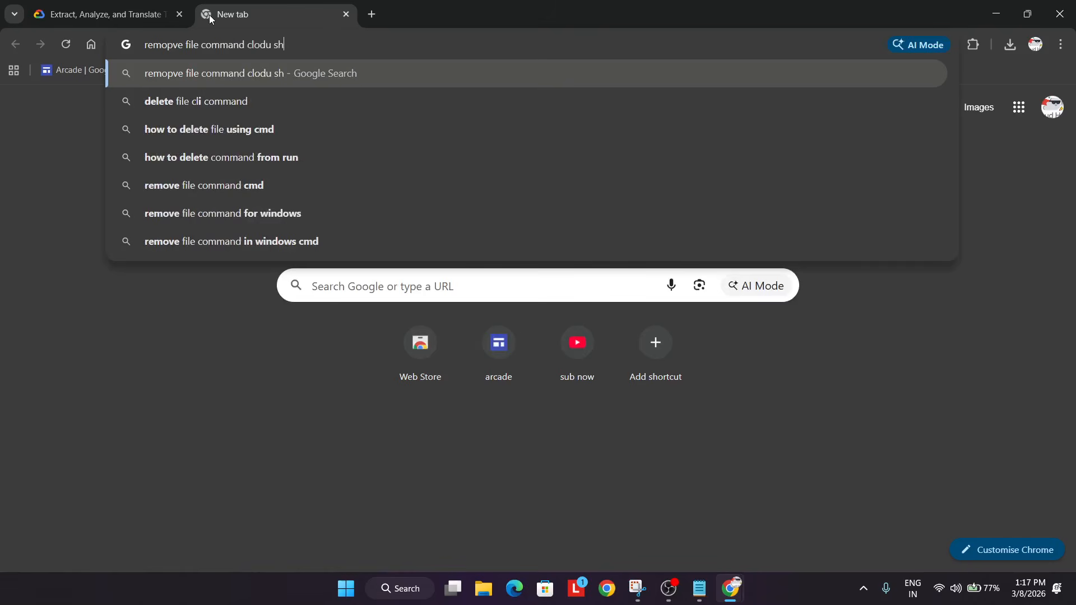
{"action": "type", "text": "ell"}
{"action": "key", "text": "Return"}
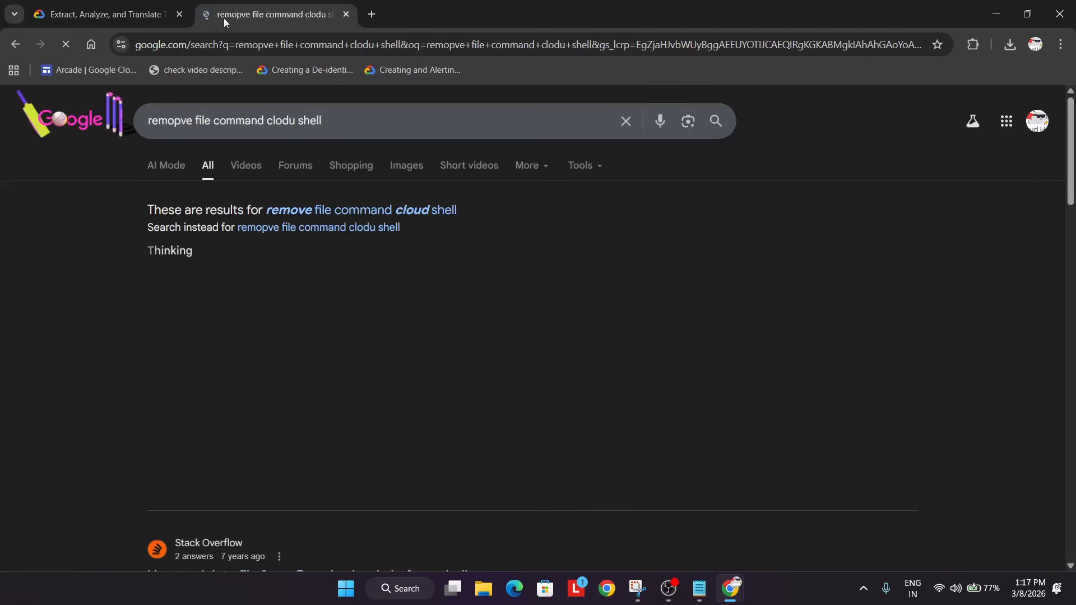
{"action": "key", "text": "ctrl+w"}
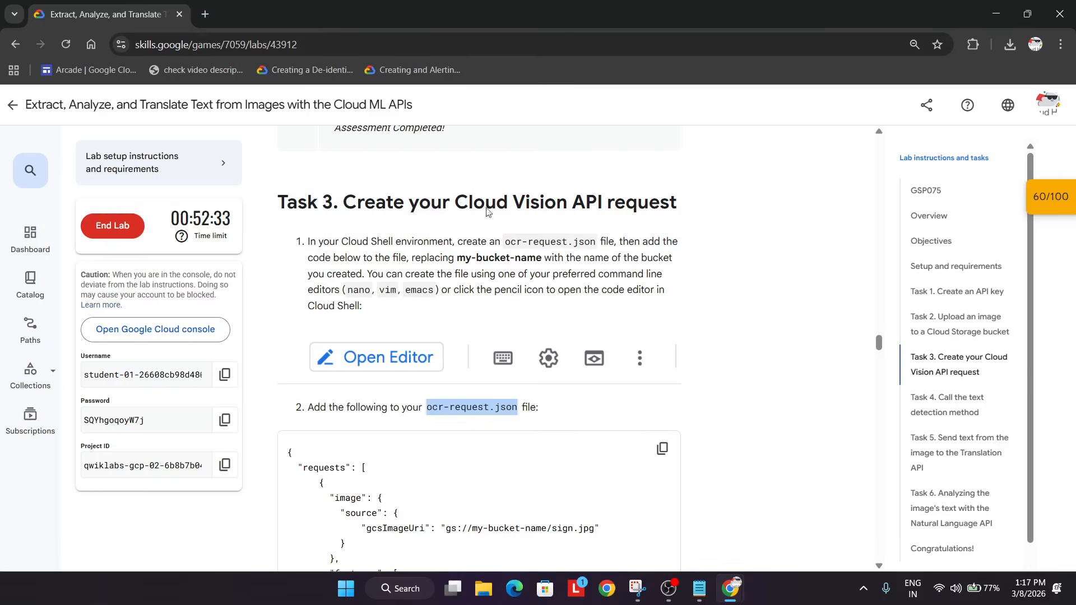
Step: Check the home directory's files in the Cloud Shell Editor explorer, and return to the terminal
{"action": "key", "text": "alt+Tab"}
{"action": "left_click", "coordinate": [750, 143]}
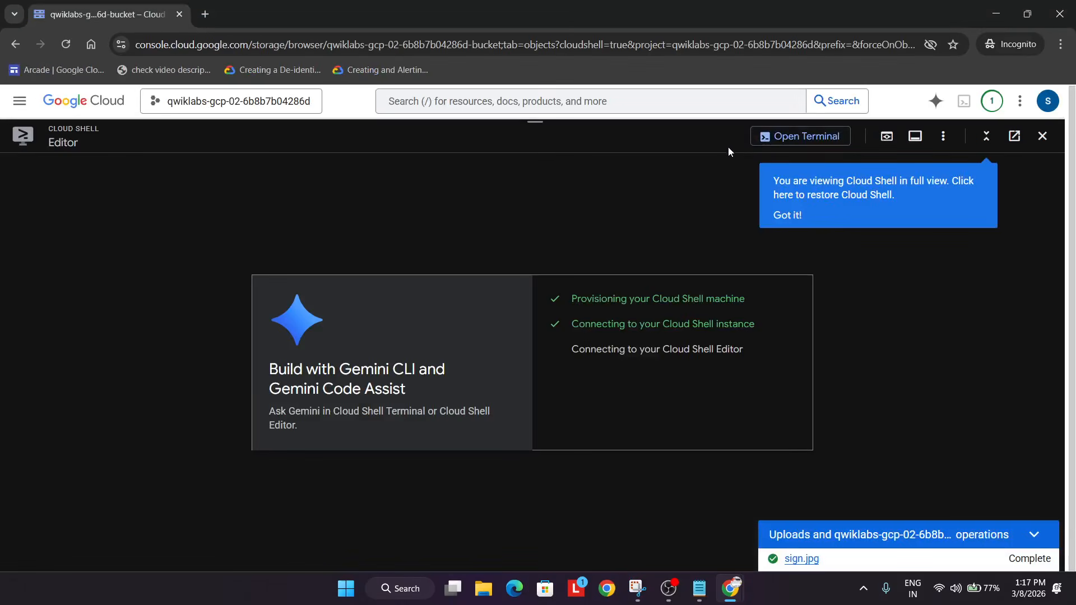
{"action": "left_click", "coordinate": [810, 223]}
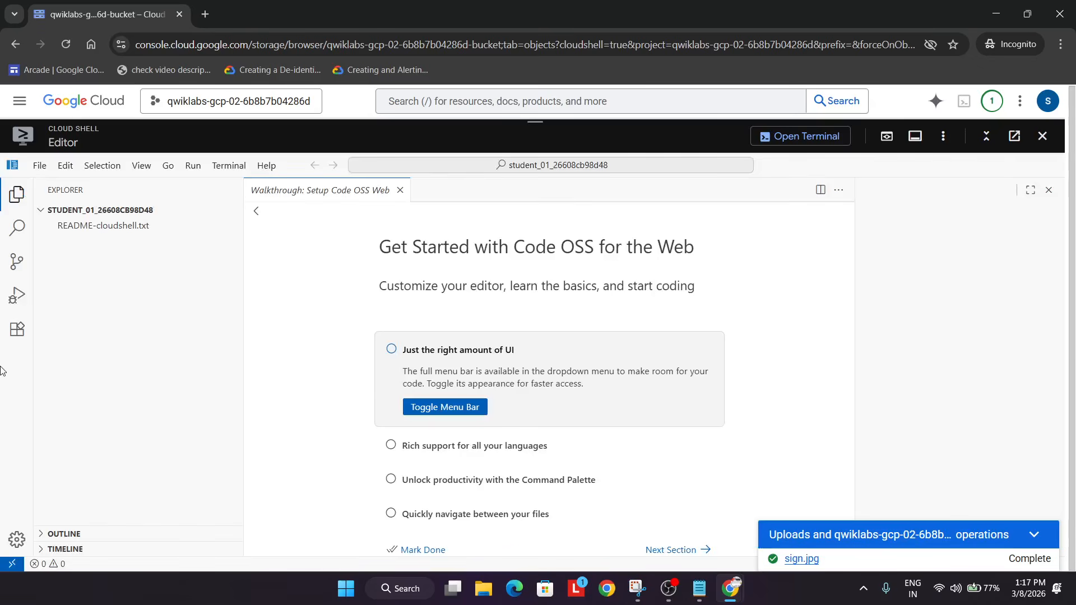
{"action": "left_click", "coordinate": [46, 213]}
{"action": "left_click", "coordinate": [46, 213]}
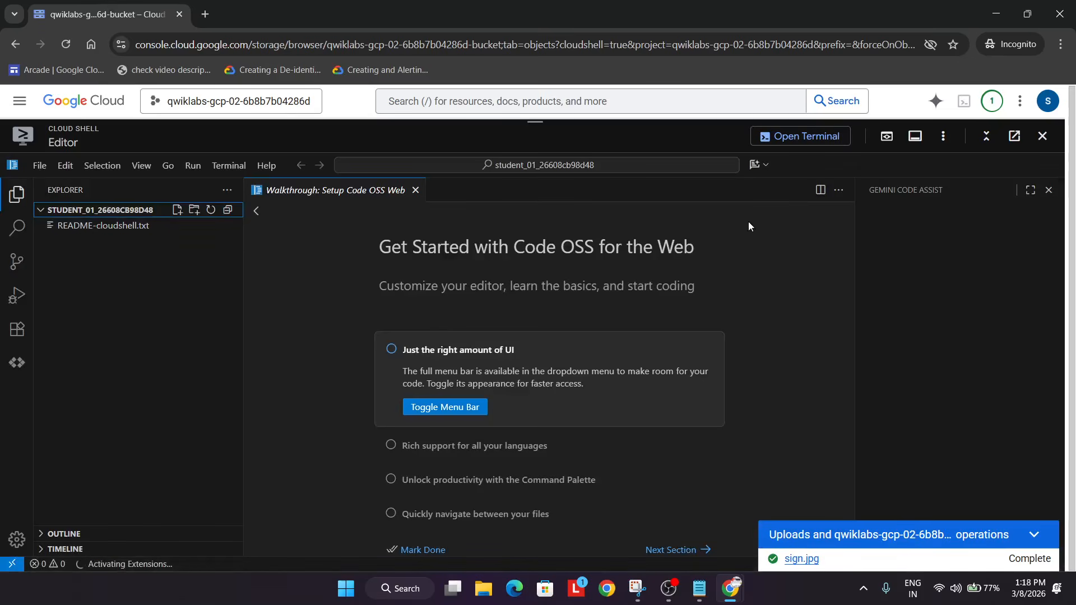
{"action": "left_click", "coordinate": [779, 140]}
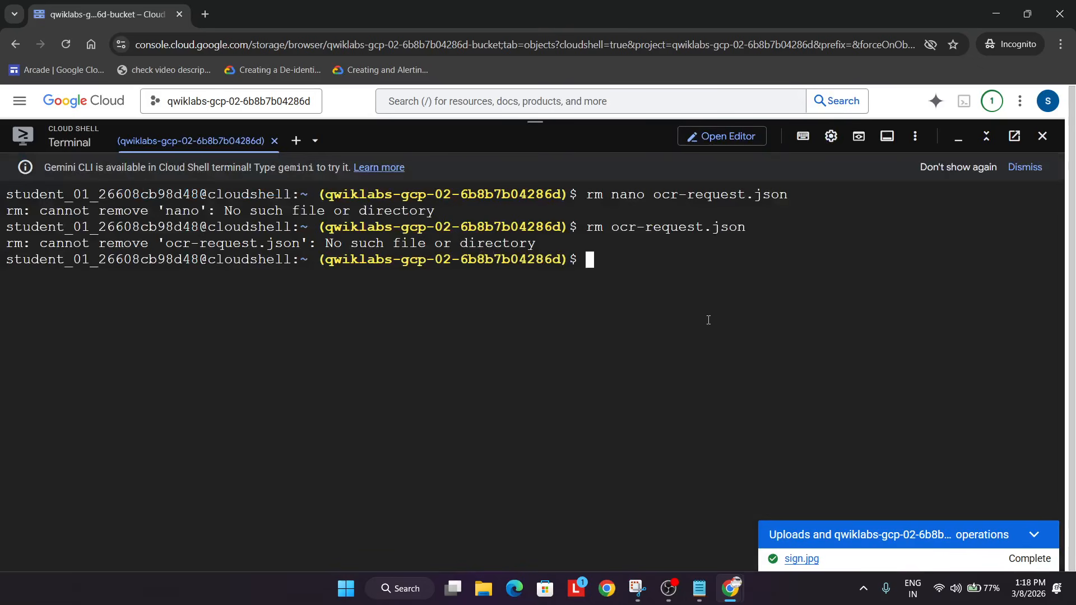
Step: Inspect ocr-request.json in nano, exit without saving, and try removing the file again with rm
{"action": "type", "text": "nano"}
{"action": "type", "text": "ocr-request.json"}
{"action": "key", "text": "Return"}
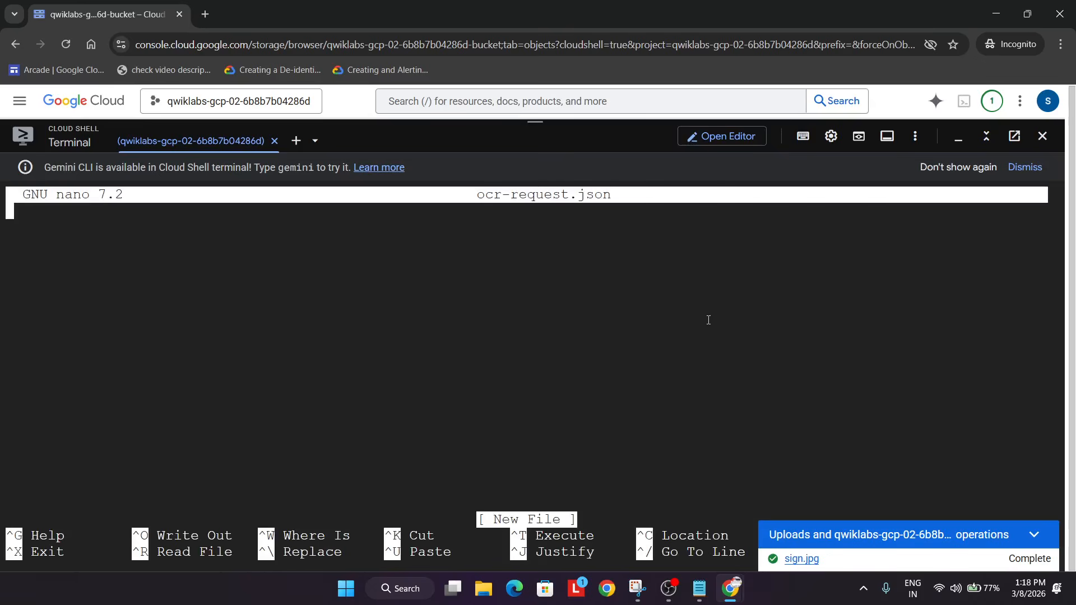
{"action": "key", "text": "ctrl+x"}
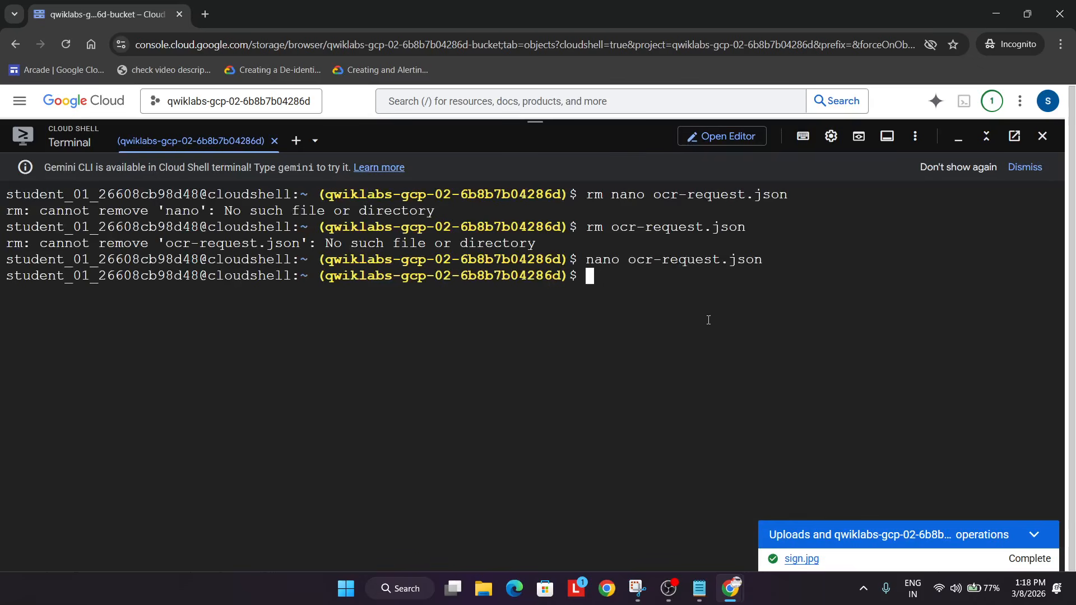
{"action": "type", "text": "rm"}
{"action": "key", "text": "ctrl+v"}
{"action": "key", "text": "Return"}
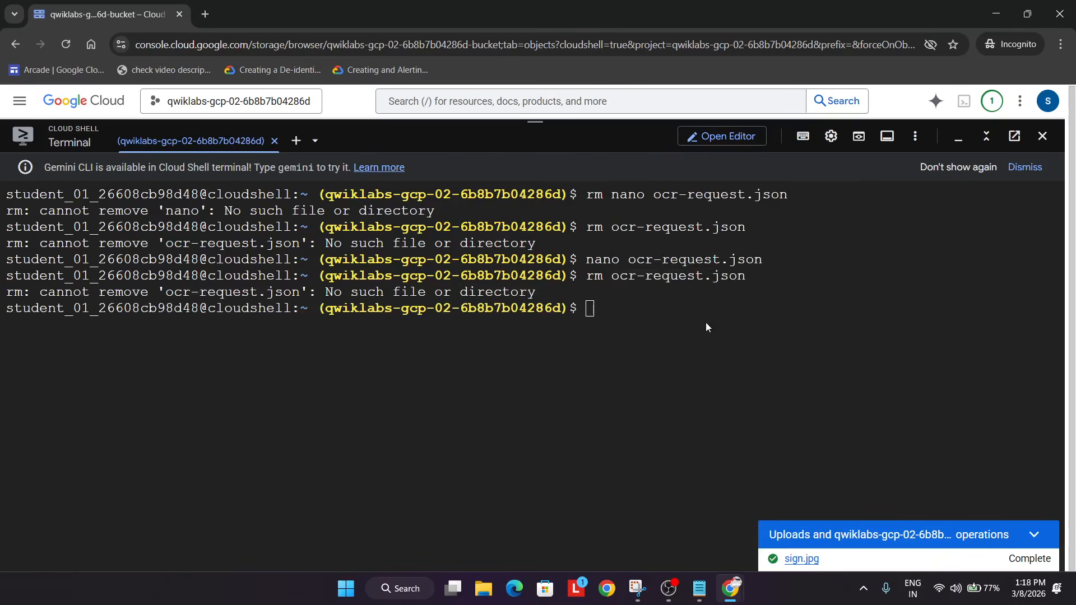
Step: Clear the Cloud Shell terminal and select the ocr-request.json file name in the lab's Task 3 instructions
{"action": "left_click", "coordinate": [733, 294]}
{"action": "type", "text": "clear"}
{"action": "key", "text": "Return"}
{"action": "key", "text": "alt+Tab"}
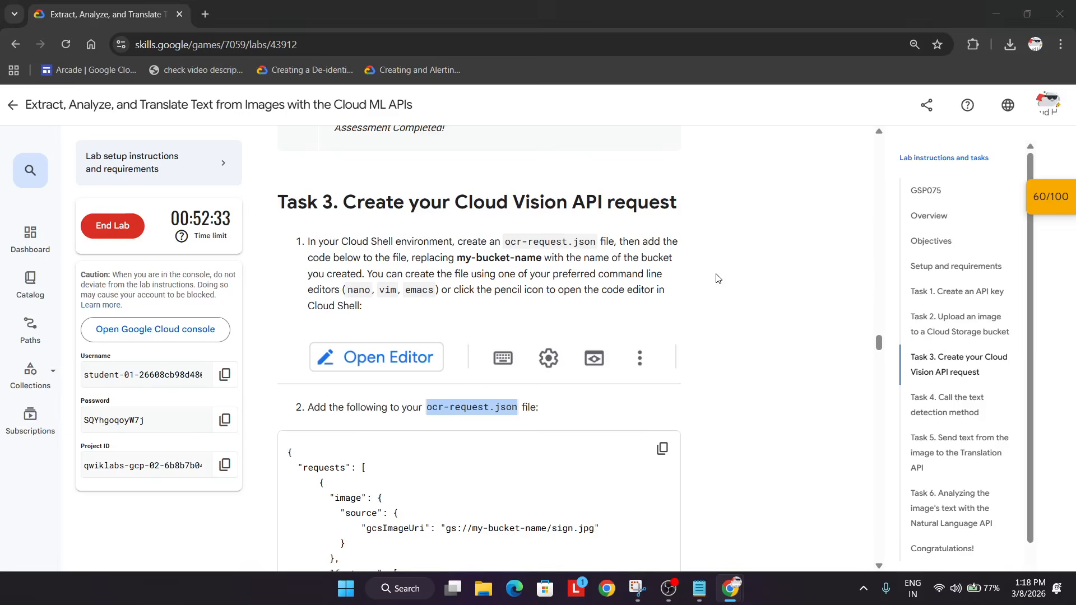
{"action": "scroll", "coordinate": [705, 311], "scroll_direction": "up", "scroll_amount": 5}
{"action": "scroll", "coordinate": [689, 509], "scroll_direction": "down", "scroll_amount": 9}
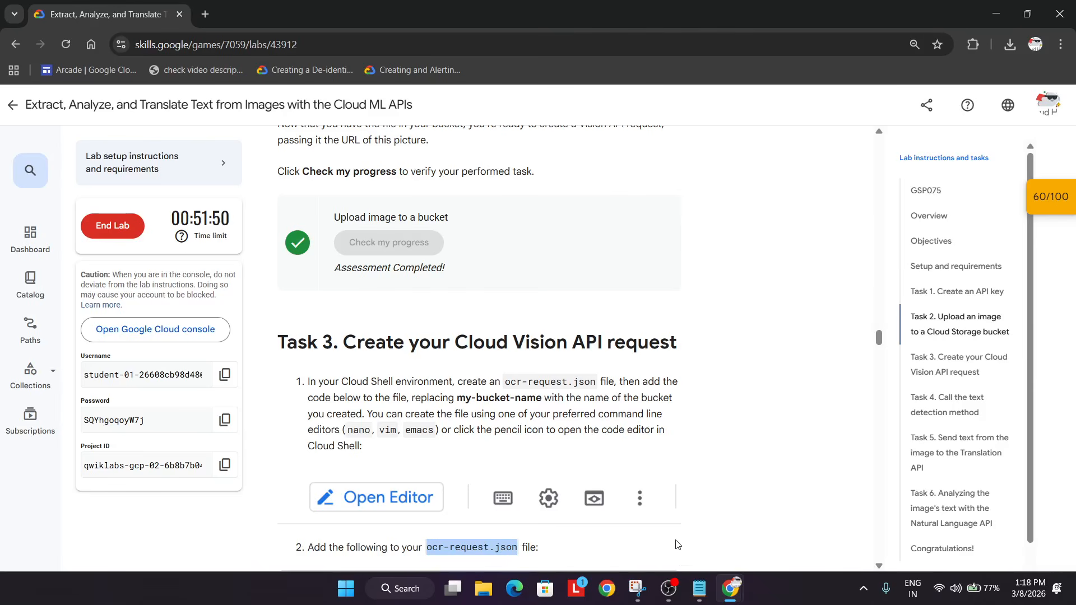
{"action": "scroll", "coordinate": [642, 429], "scroll_direction": "down", "scroll_amount": 2}
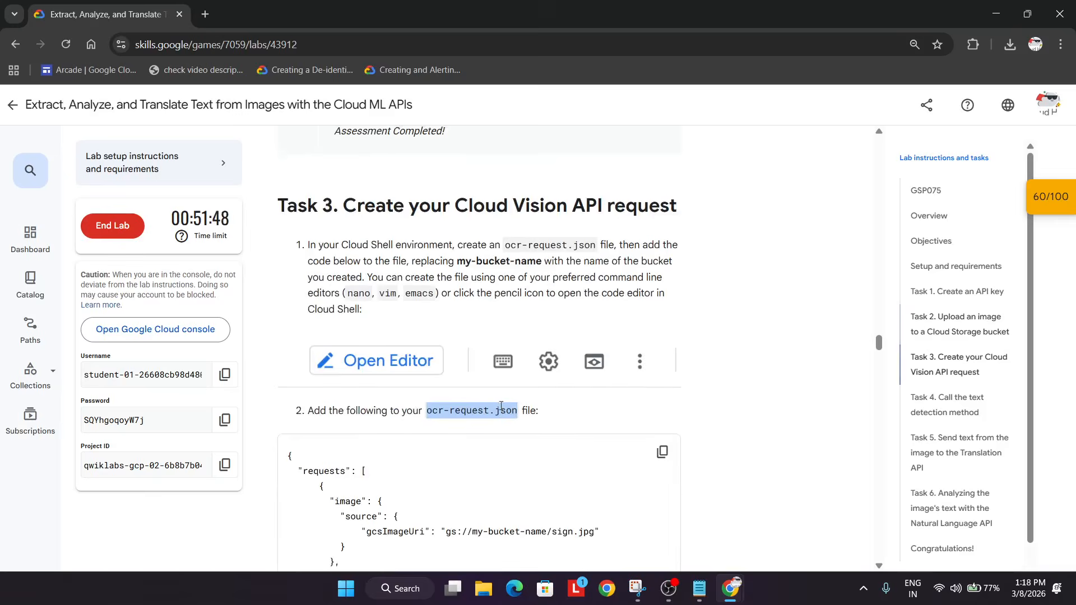
{"action": "left_click", "coordinate": [427, 407]}
{"action": "left_click_drag", "start_coordinate": [428, 407], "coordinate": [518, 412]}
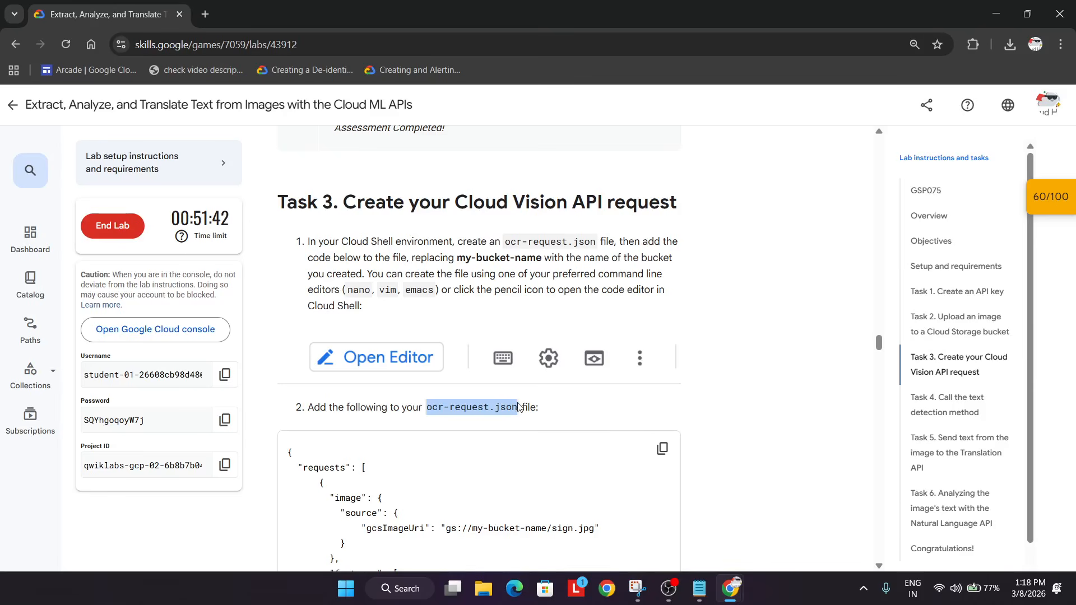
Step: Copy the API key export command from Notepad and run it in Cloud Shell to set API_KEY
{"action": "left_click", "coordinate": [699, 590]}
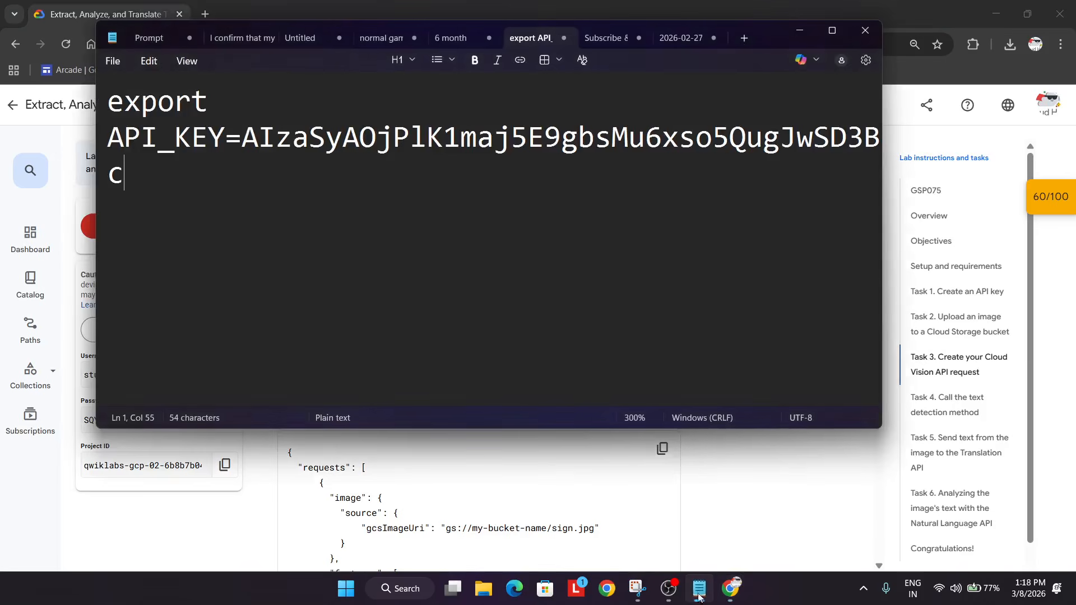
{"action": "key", "text": "ctrl+a"}
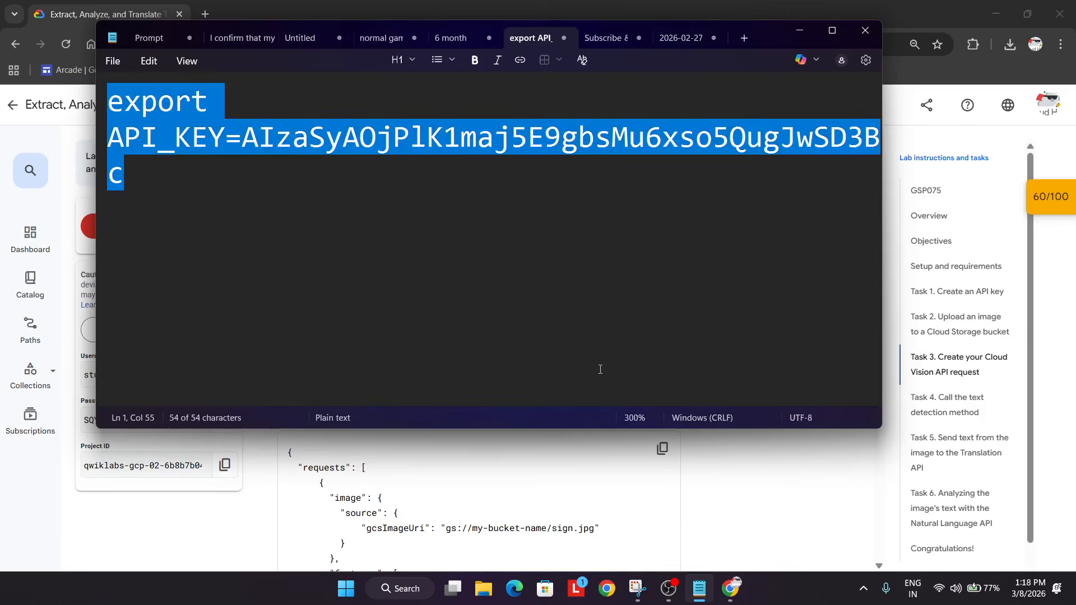
{"action": "key", "text": "ctrl+c"}
{"action": "key", "text": "alt+Tab"}
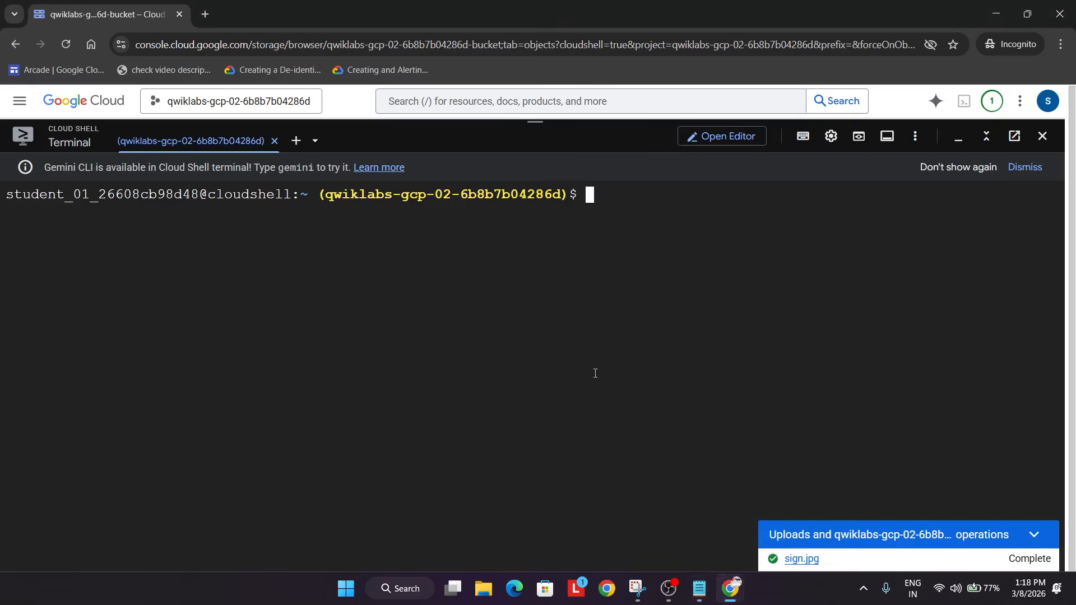
{"action": "key", "text": "ctrl+v"}
{"action": "key", "text": "Return"}
Step: Copy the ocr-request.json file name from Task 3 and open it in nano in Cloud Shell
{"action": "key", "text": "alt+Tab"}
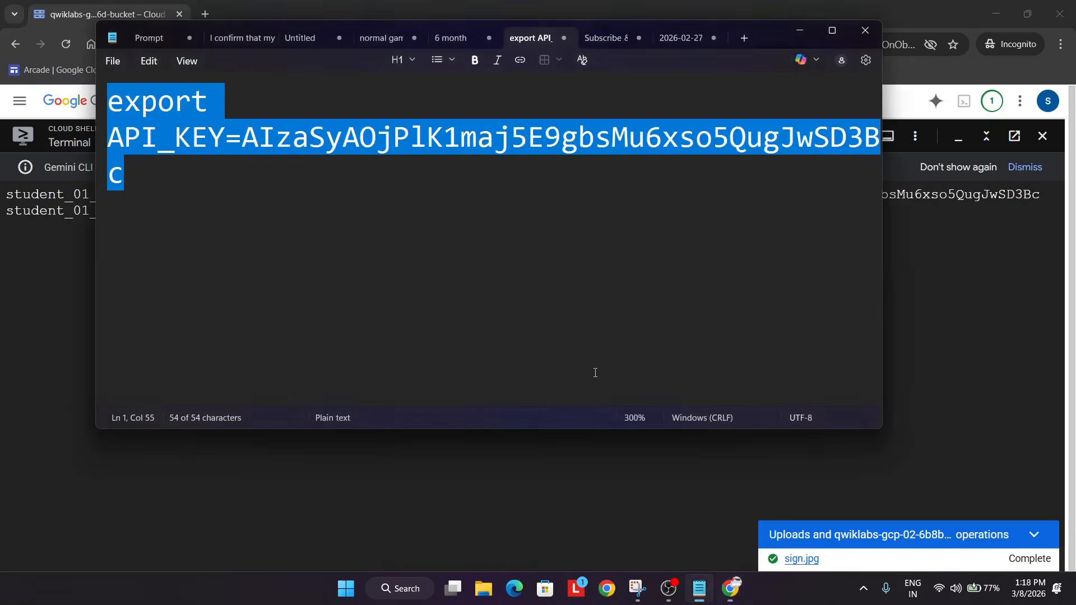
{"action": "key", "text": "alt+Tab"}
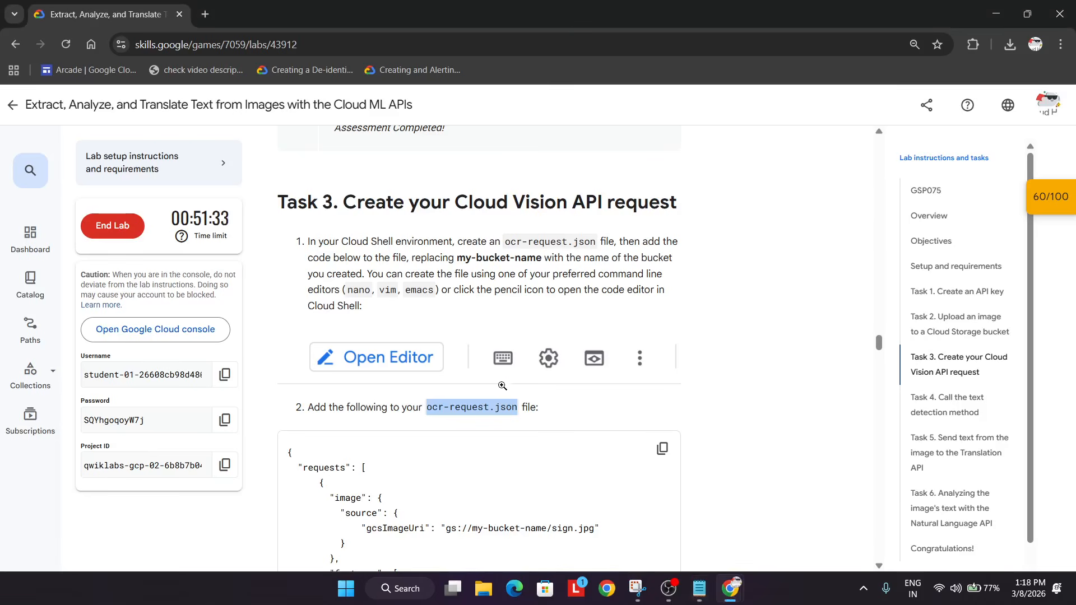
{"action": "left_click", "coordinate": [436, 411]}
{"action": "left_click_drag", "start_coordinate": [431, 407], "coordinate": [520, 412]}
{"action": "left_click", "coordinate": [427, 408]}
{"action": "key", "text": "alt+Tab"}
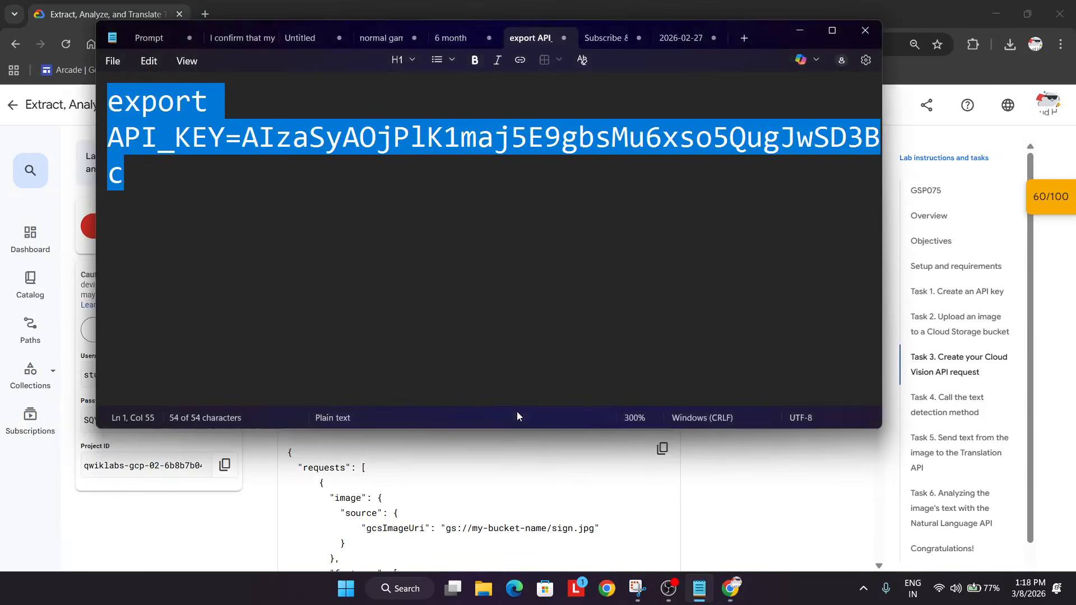
{"action": "key", "text": "alt+Tab"}
{"action": "key", "text": "alt+Tab"}
{"action": "type", "text": "nano"}
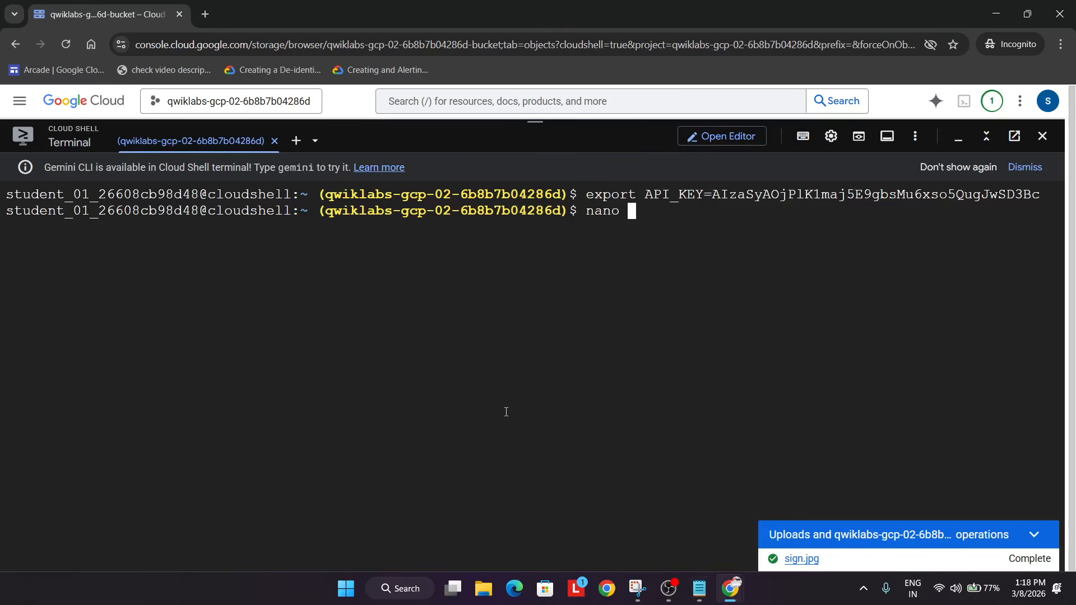
{"action": "key", "text": "ctrl+v"}
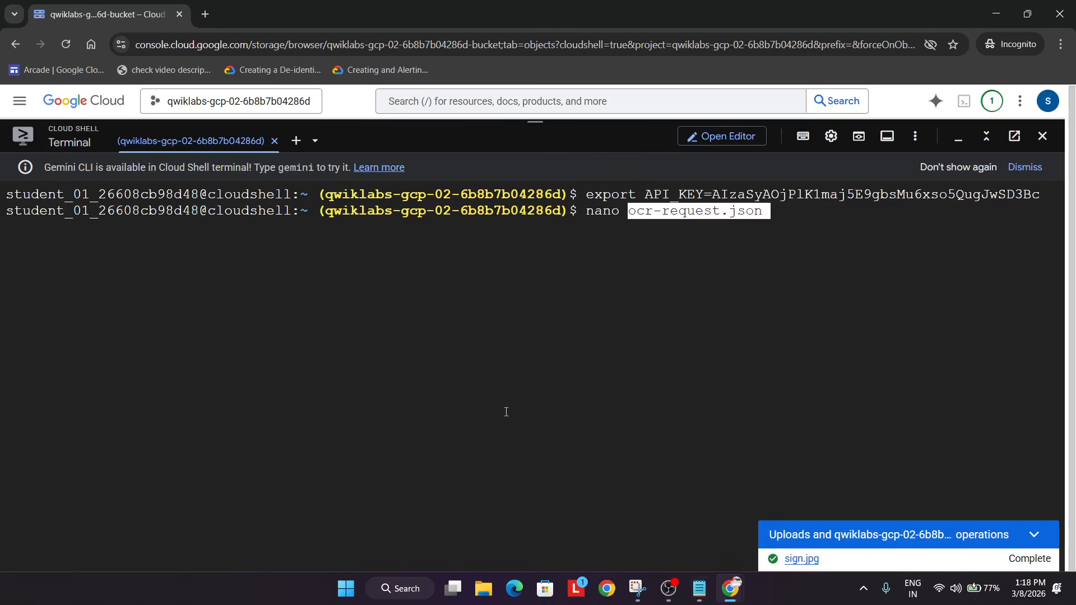
{"action": "key", "text": "Return"}
Step: Copy the Task 3 JSON request into Notepad below the API key export command, and return to nano in Cloud Shell
{"action": "key", "text": "alt+Tab"}
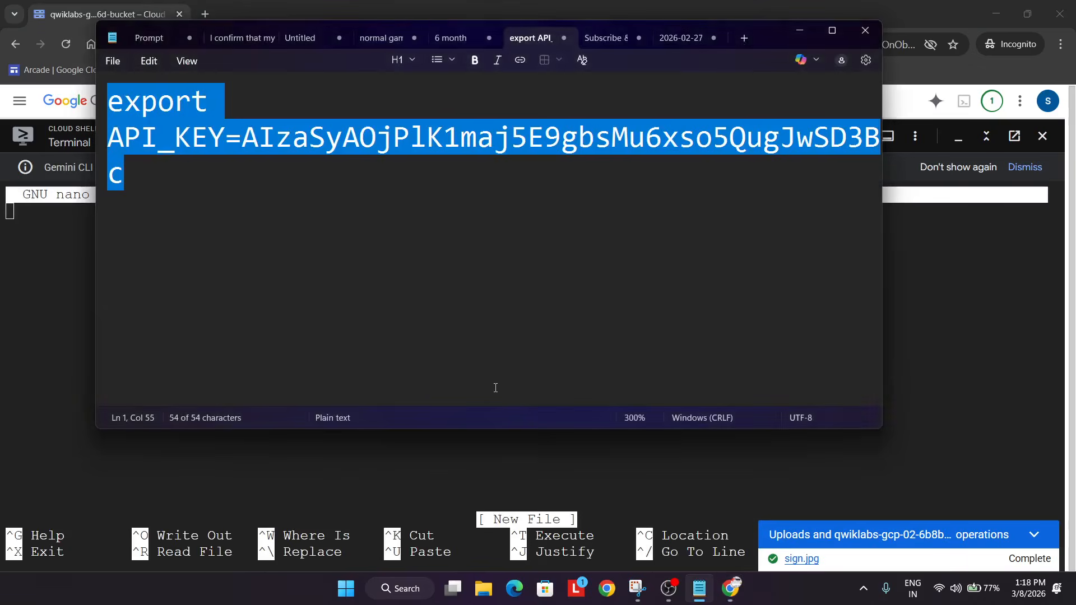
{"action": "key", "text": "alt+Tab"}
{"action": "key", "text": "Tab"}
{"action": "left_click", "coordinate": [663, 168]}
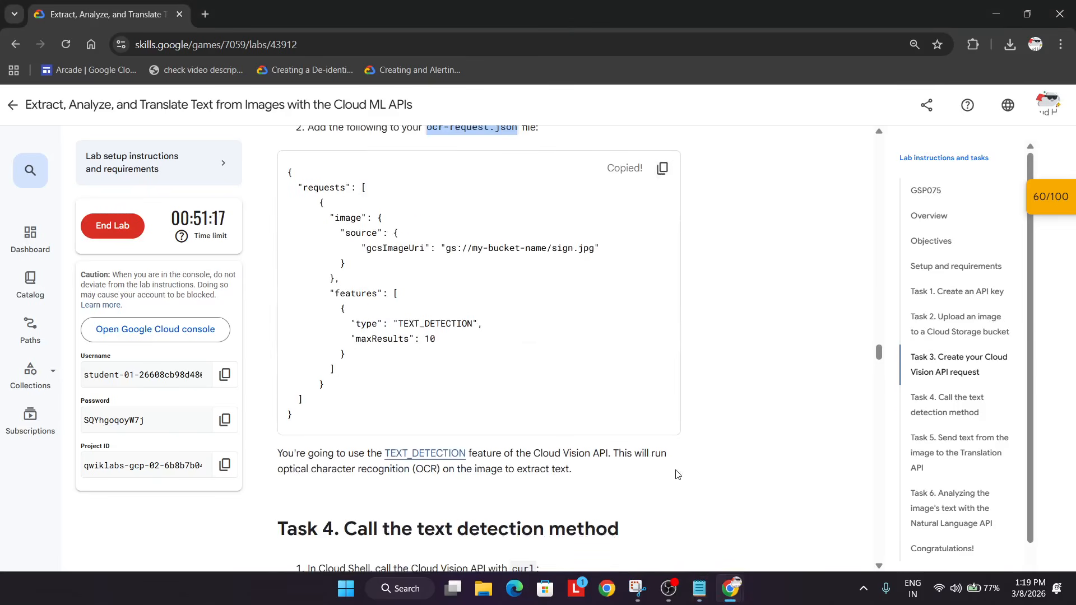
{"action": "left_click", "coordinate": [699, 588]}
{"action": "left_click", "coordinate": [612, 317]}
{"action": "key", "text": "Return"}
{"action": "key", "text": "Return"}
{"action": "key", "text": "ctrl+v"}
{"action": "scroll", "coordinate": [611, 317], "scroll_direction": "up", "scroll_amount": 6}
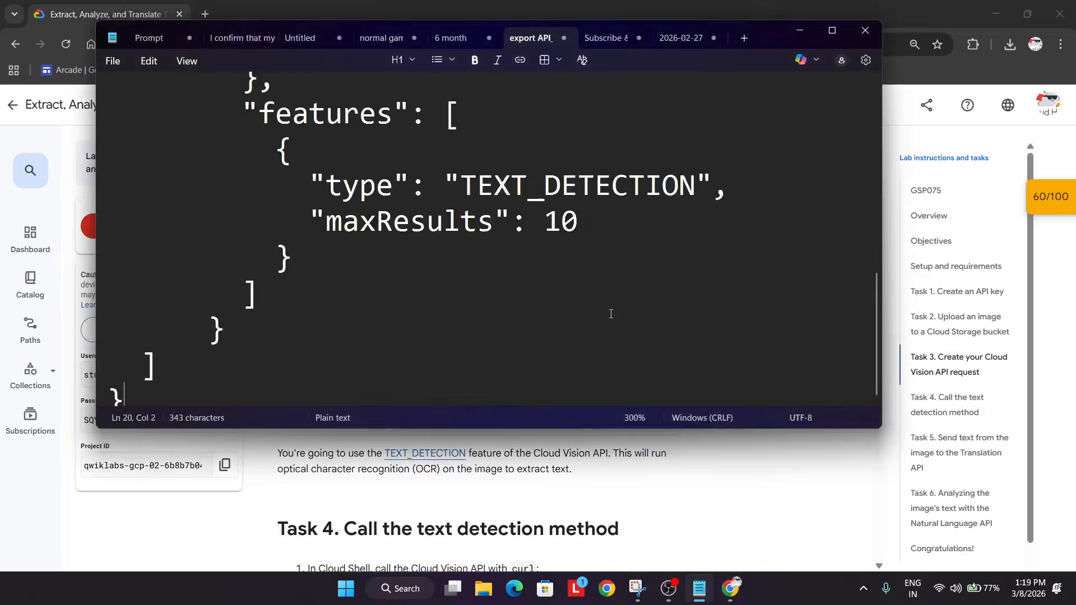
{"action": "scroll", "coordinate": [608, 306], "scroll_direction": "down", "scroll_amount": 3}
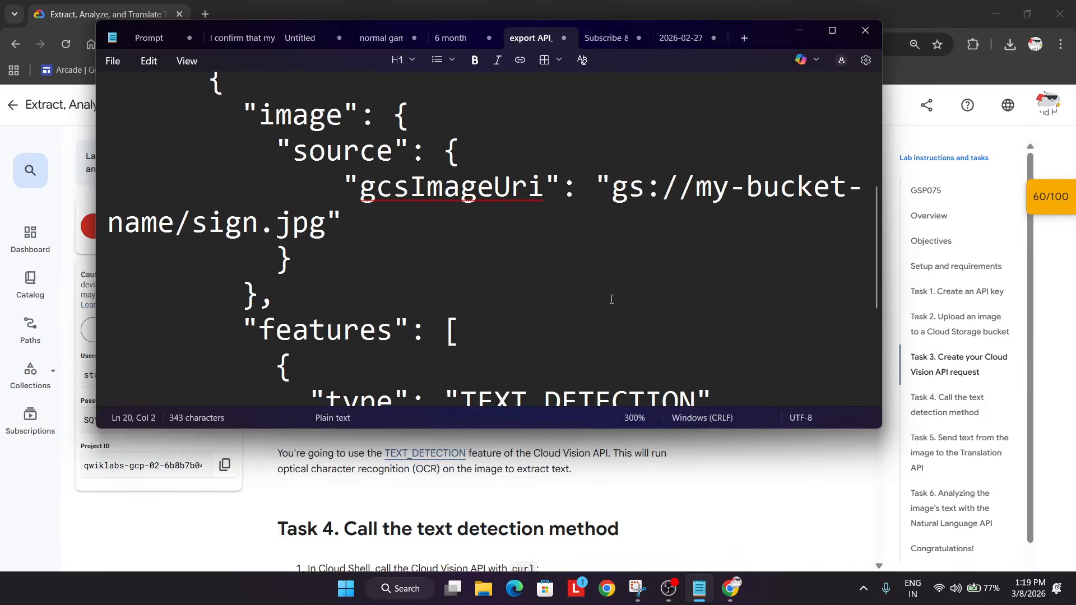
{"action": "scroll", "coordinate": [611, 298], "scroll_direction": "down", "scroll_amount": 3}
{"action": "left_click", "coordinate": [670, 466]}
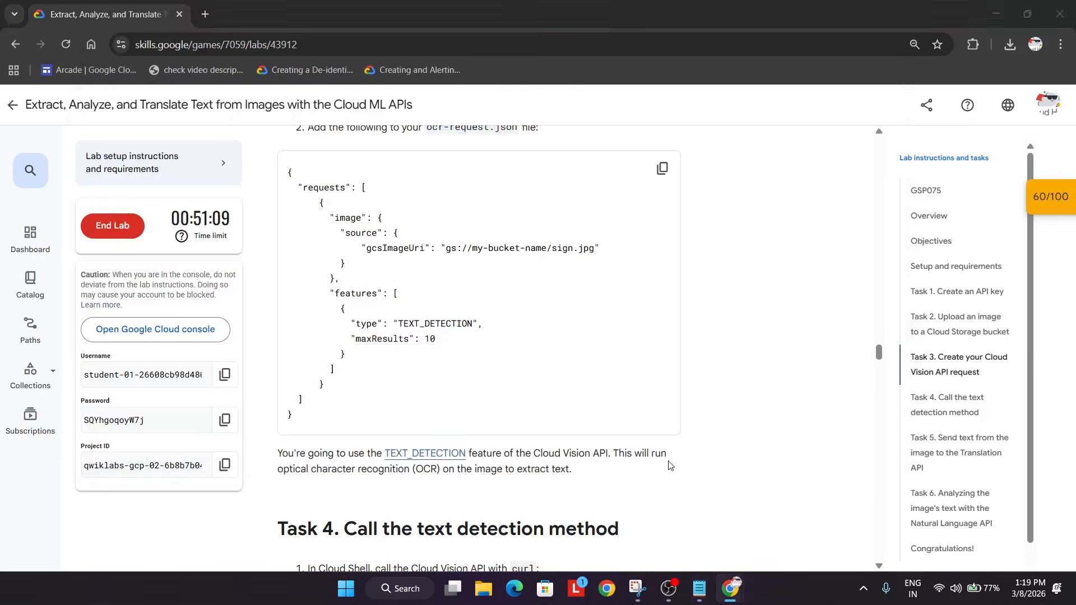
{"action": "key", "text": "alt+Tab"}
{"action": "key", "text": "alt+Tab"}
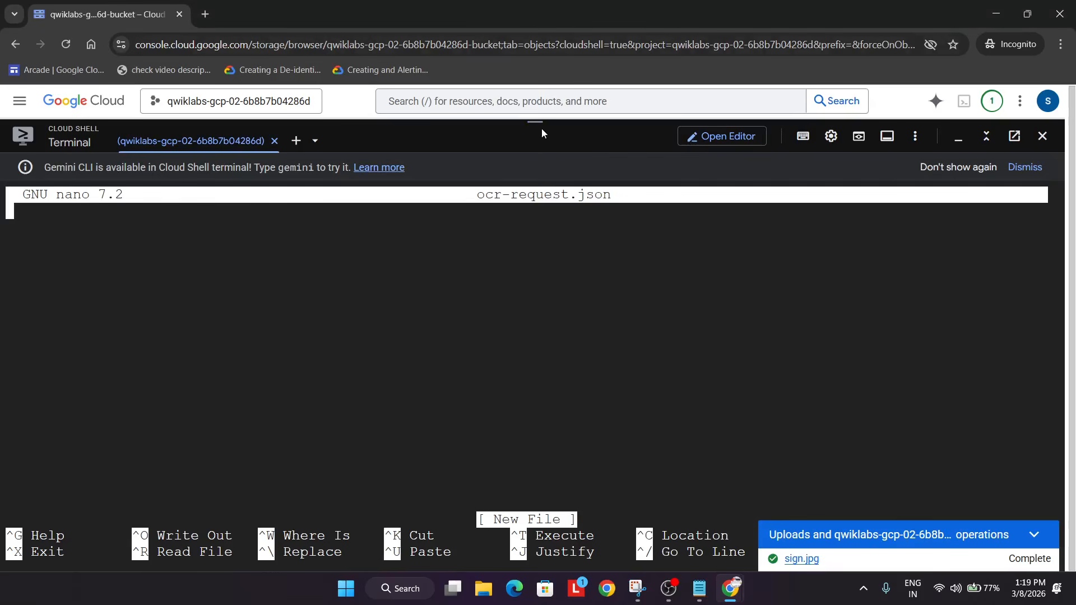
Step: Copy the bucket name from Bucket details and replace my-bucket-name with qwiklabs-gcp-02-6b8b7b04286d-bucket in the Notepad request's gcsImageUri
{"action": "left_click_drag", "start_coordinate": [542, 136], "coordinate": [587, 284]}
{"action": "scroll", "coordinate": [569, 245], "scroll_direction": "down", "scroll_amount": 3}
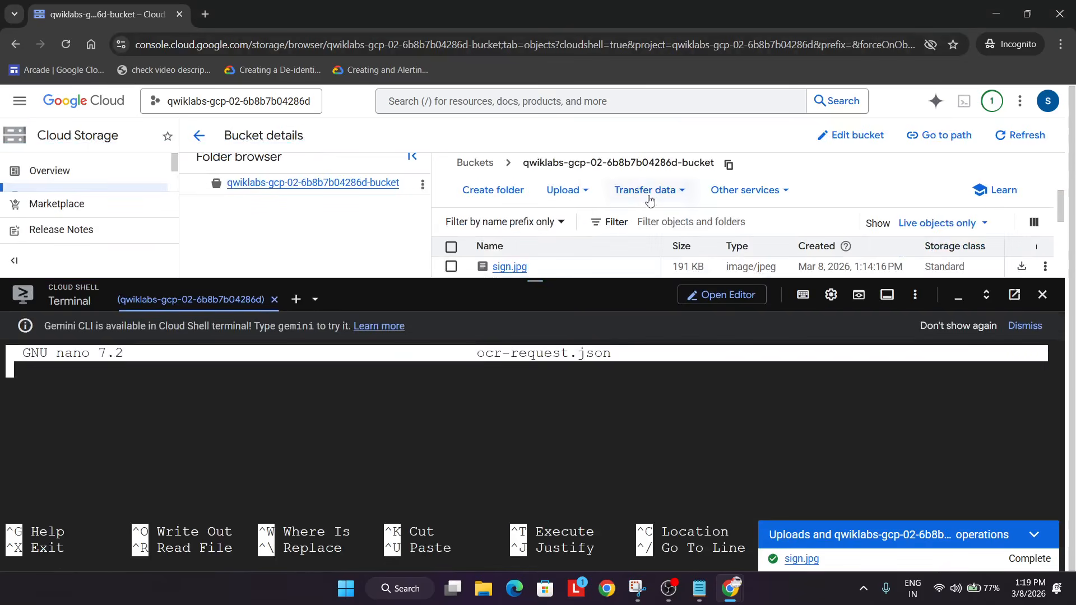
{"action": "left_click", "coordinate": [729, 164]}
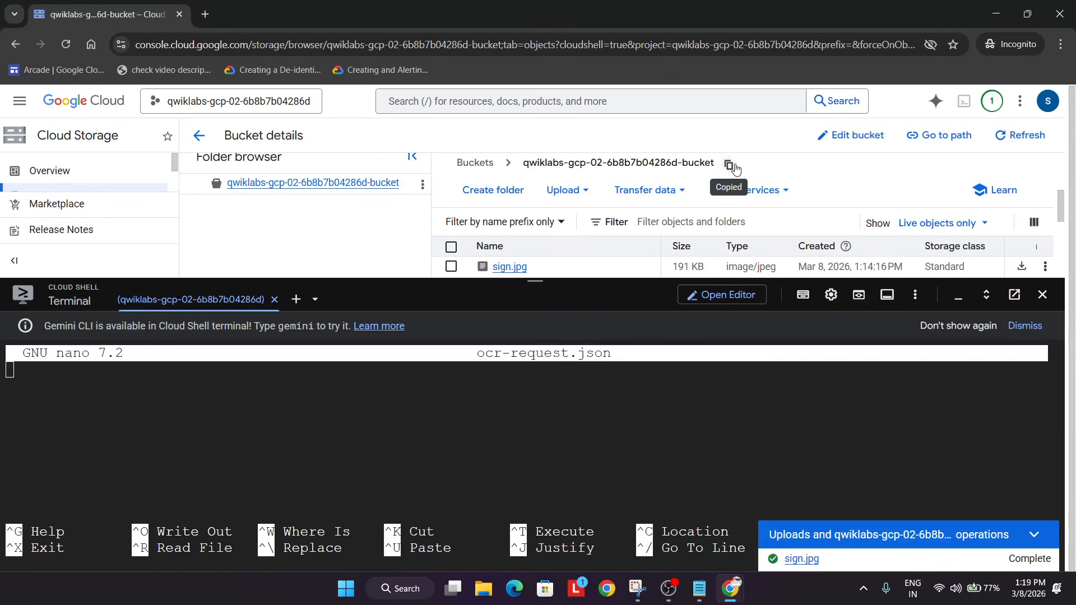
{"action": "key", "text": "alt+Tab"}
{"action": "key", "text": "alt+Tab"}
{"action": "key", "text": "alt+Tab"}
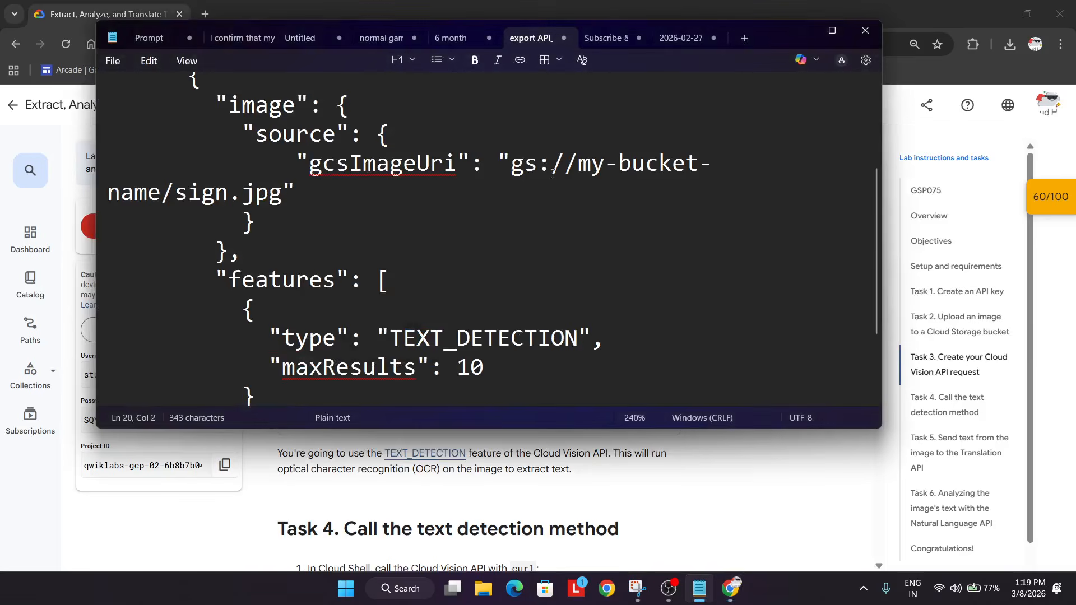
{"action": "left_click_drag", "start_coordinate": [578, 168], "coordinate": [629, 193]}
{"action": "left_click_drag", "start_coordinate": [338, 188], "coordinate": [162, 200]}
{"action": "key", "text": "ctrl+v"}
Step: Copy only the edited JSON request from Notepad, without the export command above it, and return to nano in Cloud Shell
{"action": "left_click", "coordinate": [182, 224]}
{"action": "key", "text": "ctrl+a"}
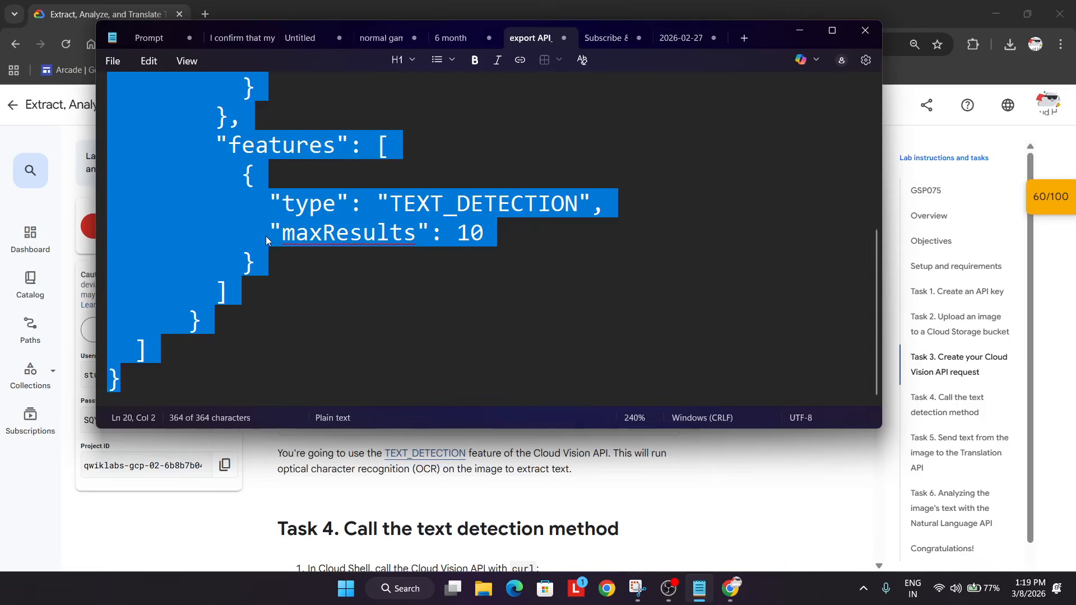
{"action": "scroll", "coordinate": [264, 234], "scroll_direction": "up", "scroll_amount": 5}
{"action": "left_click", "coordinate": [292, 133]}
{"action": "left_click_drag", "start_coordinate": [102, 172], "coordinate": [270, 559]}
{"action": "left_click", "coordinate": [805, 22]}
{"action": "key", "text": "alt+Tab"}
{"action": "key", "text": "alt+Tab"}
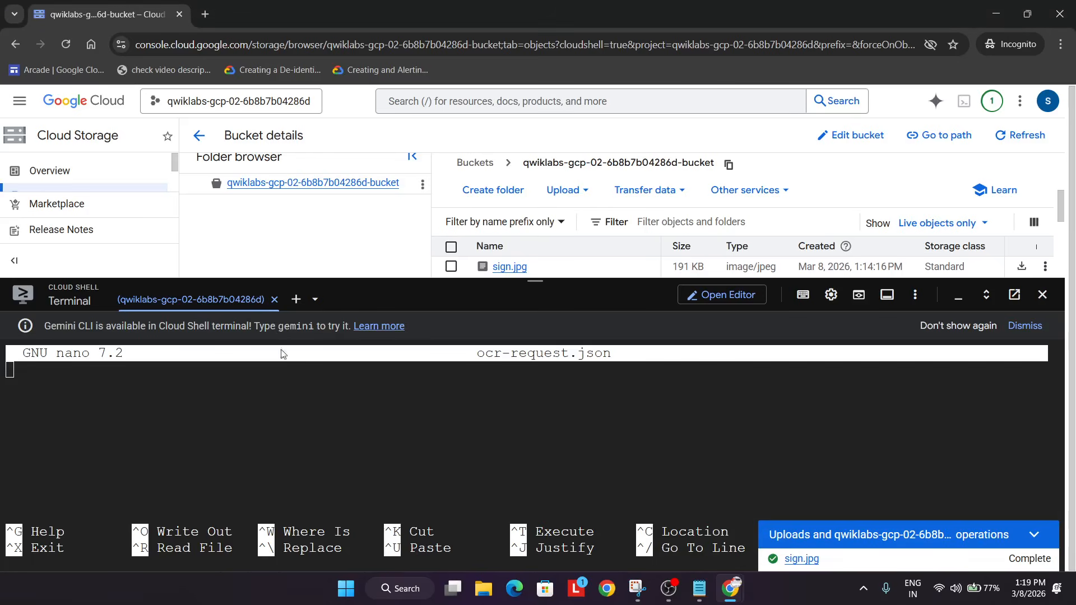
Step: Paste the JSON request into ocr-request.json, save the file and exit nano
{"action": "key", "text": "ctrl+v"}
{"action": "key", "text": "ctrl+x"}
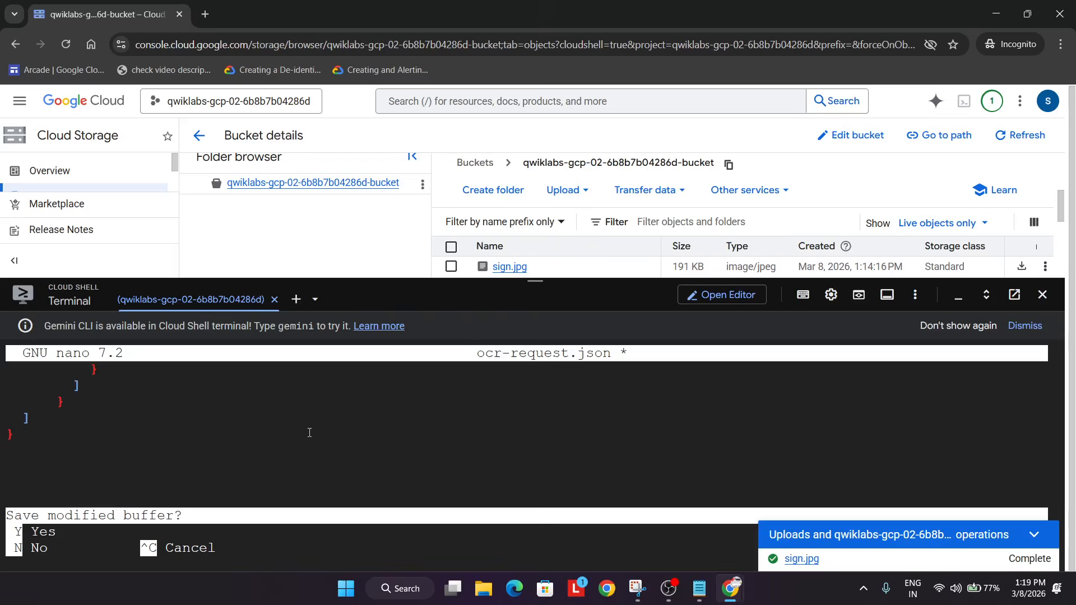
{"action": "key", "text": "y"}
{"action": "key", "text": "Return"}
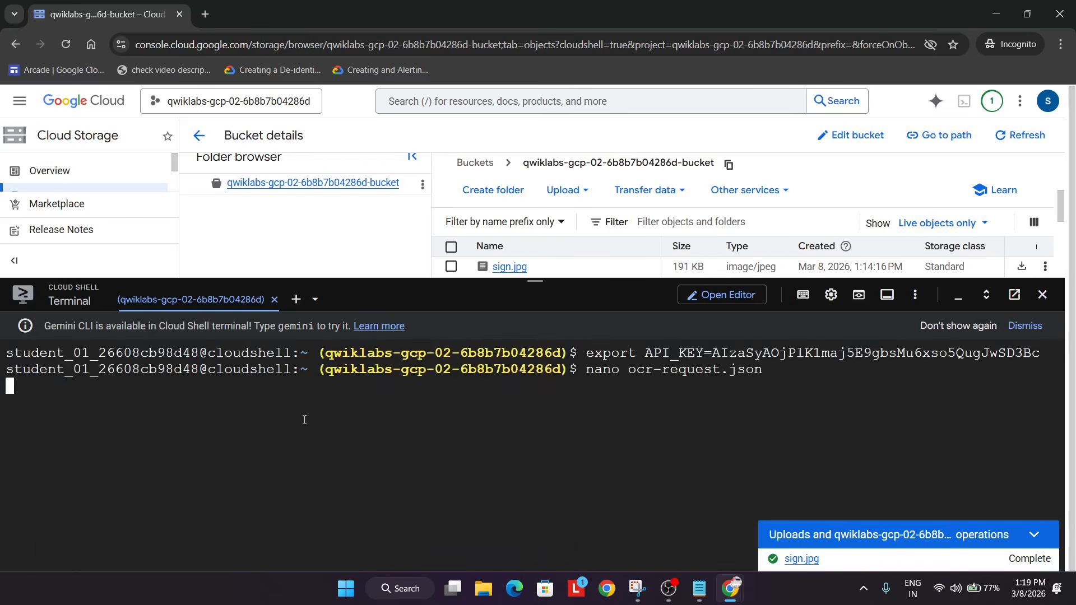
Step: Copy the Task 4 curl command that calls the Vision API, run it in Cloud Shell and review the text detection response
{"action": "key", "text": "alt+Tab"}
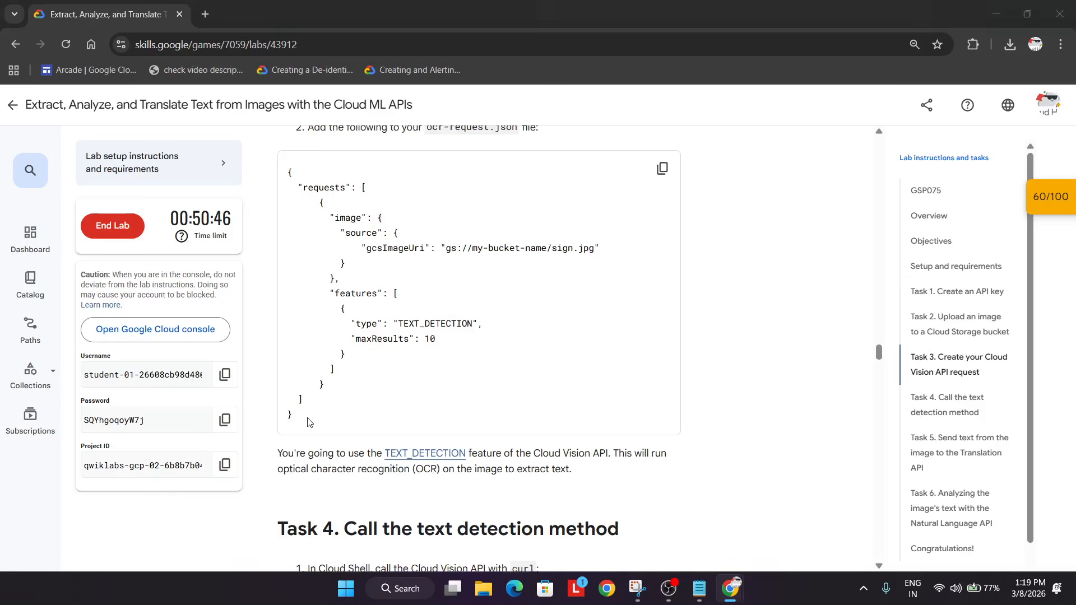
{"action": "scroll", "coordinate": [625, 387], "scroll_direction": "down", "scroll_amount": 4}
{"action": "left_click", "coordinate": [662, 261]}
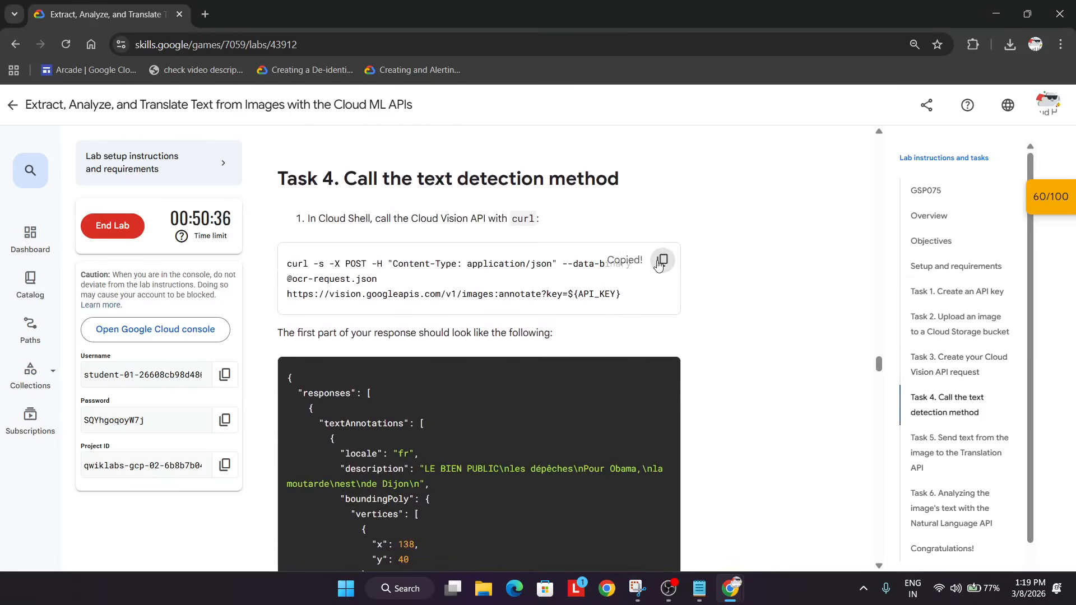
{"action": "key", "text": "alt+Tab"}
{"action": "key", "text": "ctrl+v"}
{"action": "key", "text": "Return"}
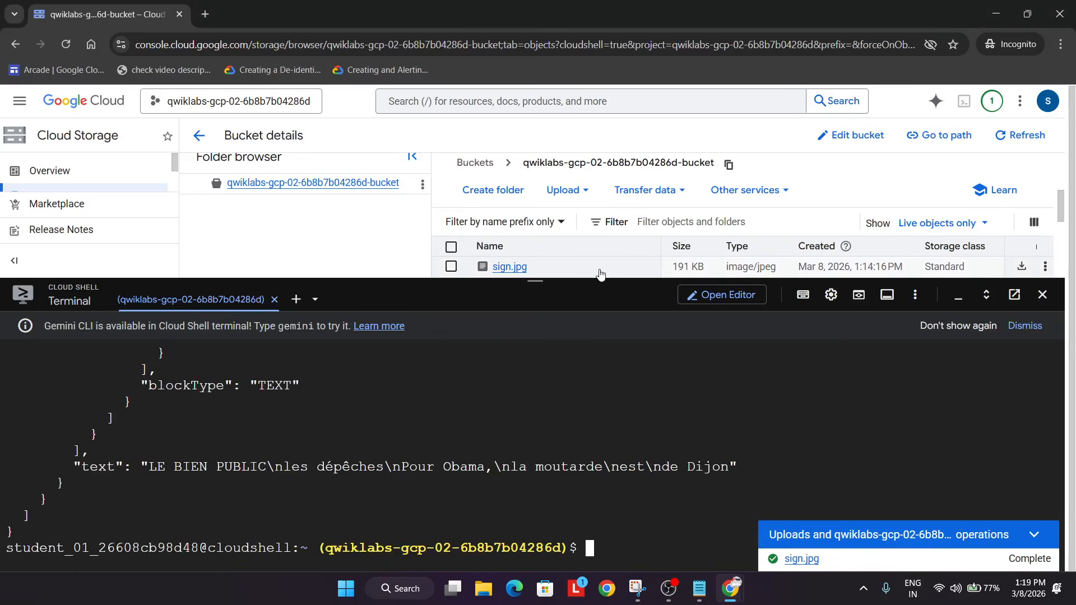
{"action": "left_click_drag", "start_coordinate": [555, 280], "coordinate": [535, 130]}
{"action": "scroll", "coordinate": [510, 195], "scroll_direction": "up", "scroll_amount": 10}
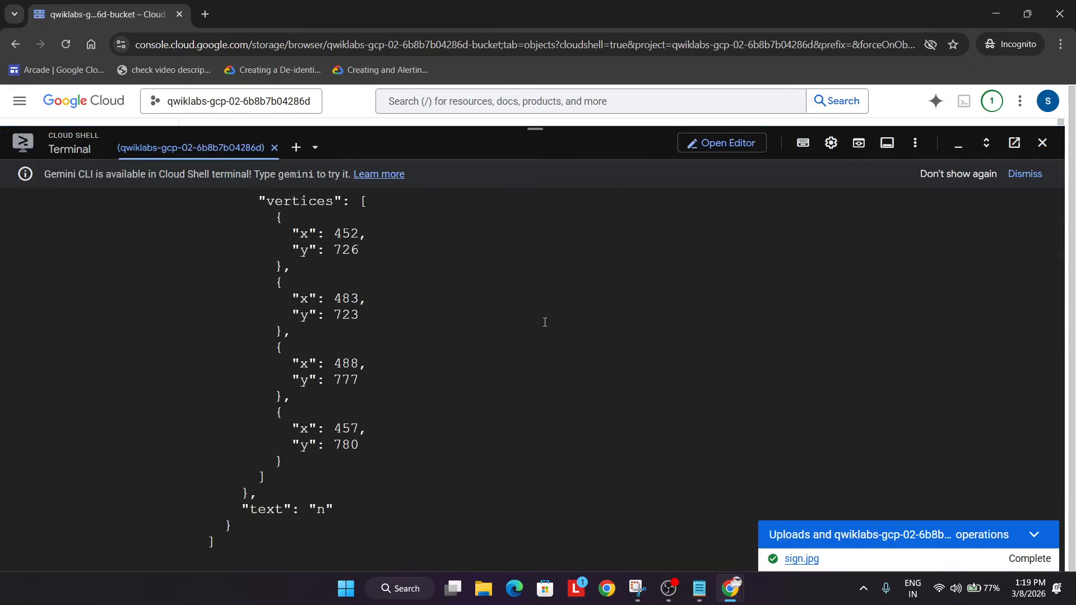
{"action": "scroll", "coordinate": [542, 317], "scroll_direction": "down", "scroll_amount": 6}
Step: Copy the second Task 4 curl command and run it in Cloud Shell to save the response to ocr-response.json
{"action": "key", "text": "alt+Tab"}
{"action": "scroll", "coordinate": [551, 314], "scroll_direction": "down", "scroll_amount": 15}
{"action": "scroll", "coordinate": [549, 312], "scroll_direction": "down", "scroll_amount": 4}
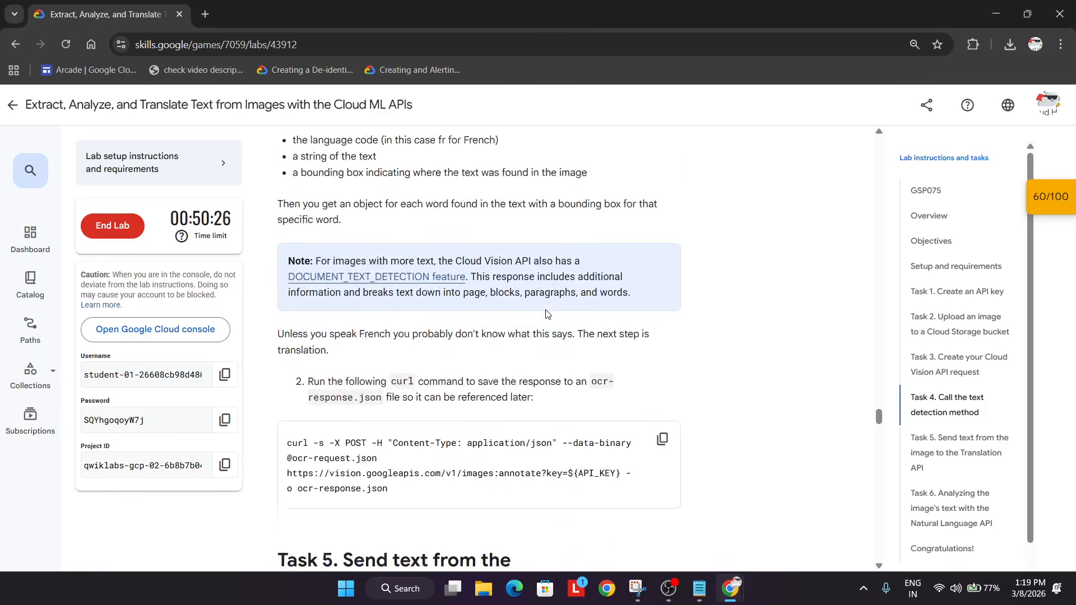
{"action": "left_click", "coordinate": [663, 349]}
{"action": "key", "text": "alt+Tab"}
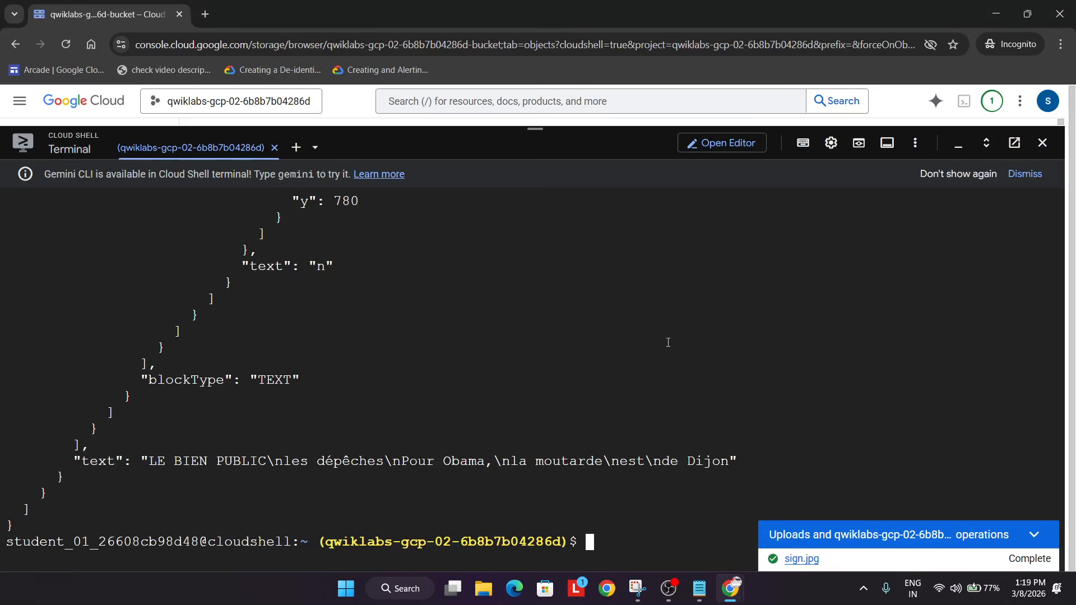
{"action": "key", "text": "ctrl+v"}
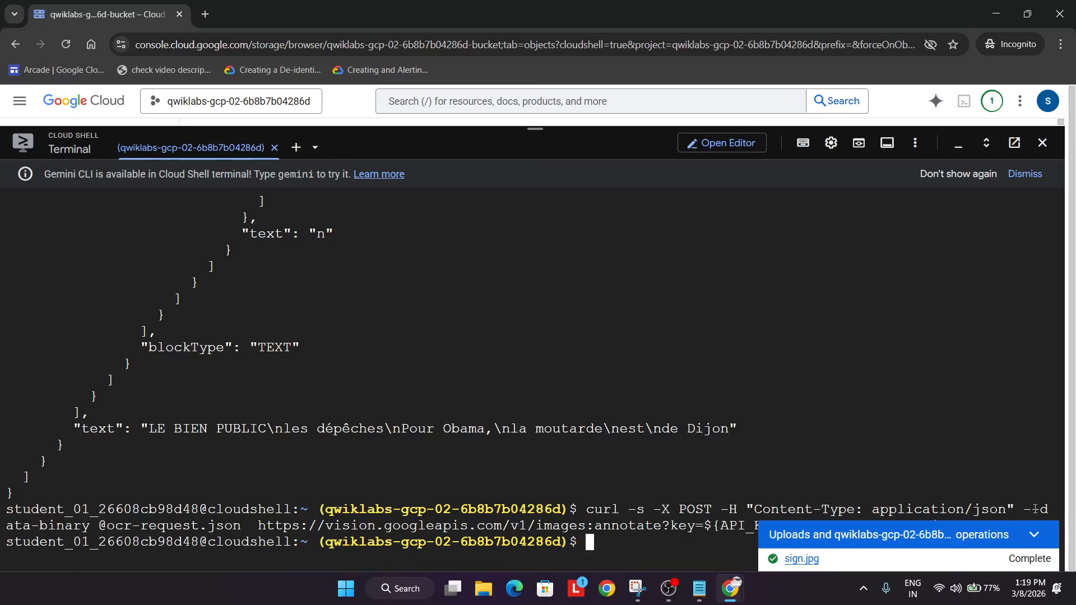
{"action": "left_click", "coordinate": [1035, 535]}
Step: Copy the translation-request.json file name from Task 5 and open it in nano in Cloud Shell
{"action": "key", "text": "alt+Tab"}
{"action": "scroll", "coordinate": [688, 393], "scroll_direction": "down", "scroll_amount": 6}
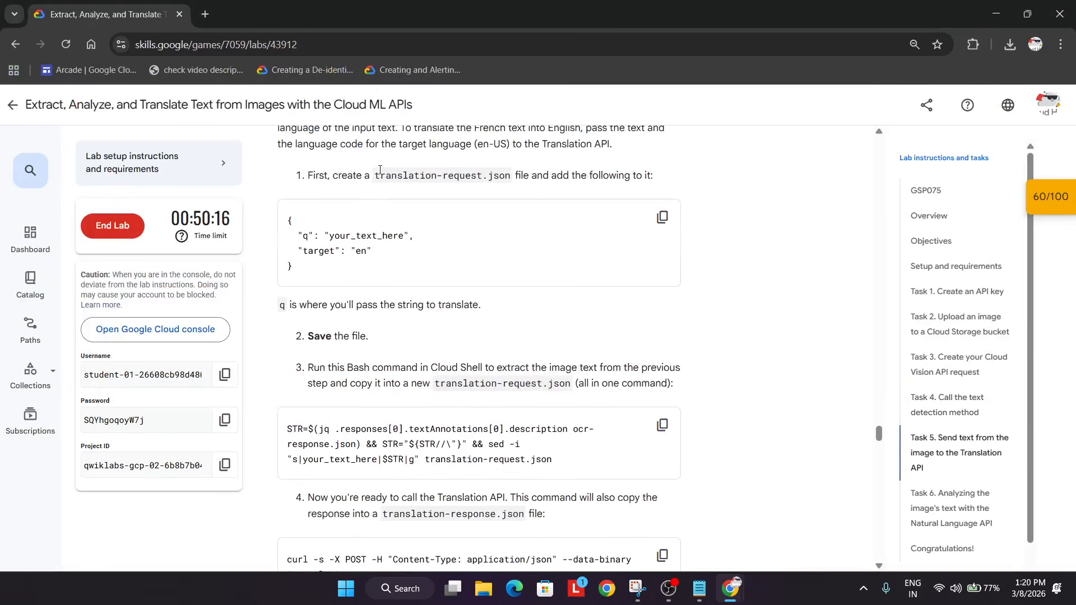
{"action": "left_click_drag", "start_coordinate": [376, 175], "coordinate": [510, 174]}
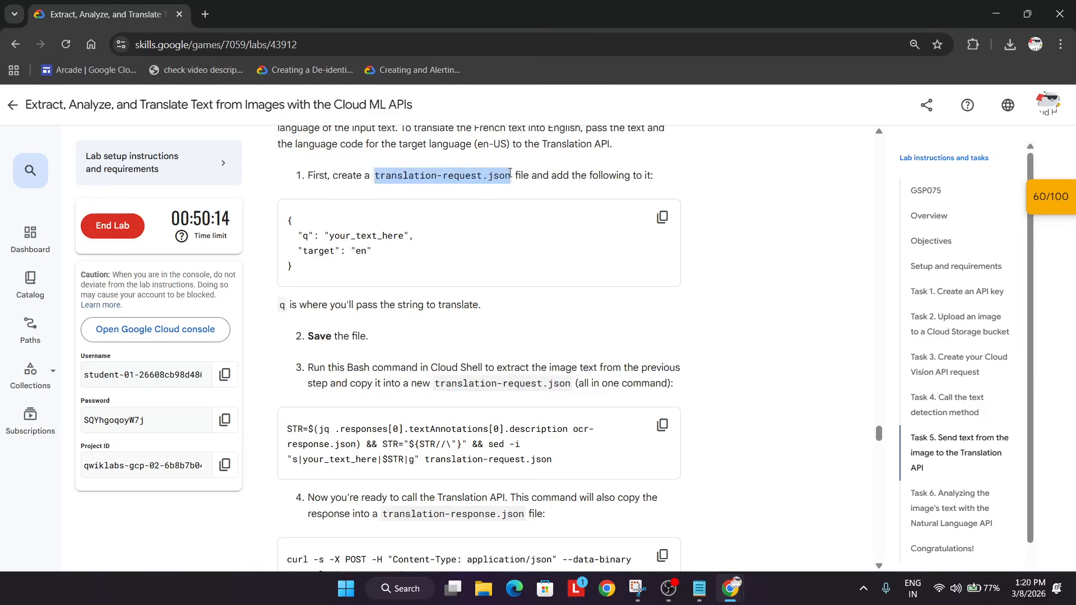
{"action": "key", "text": "alt+Tab"}
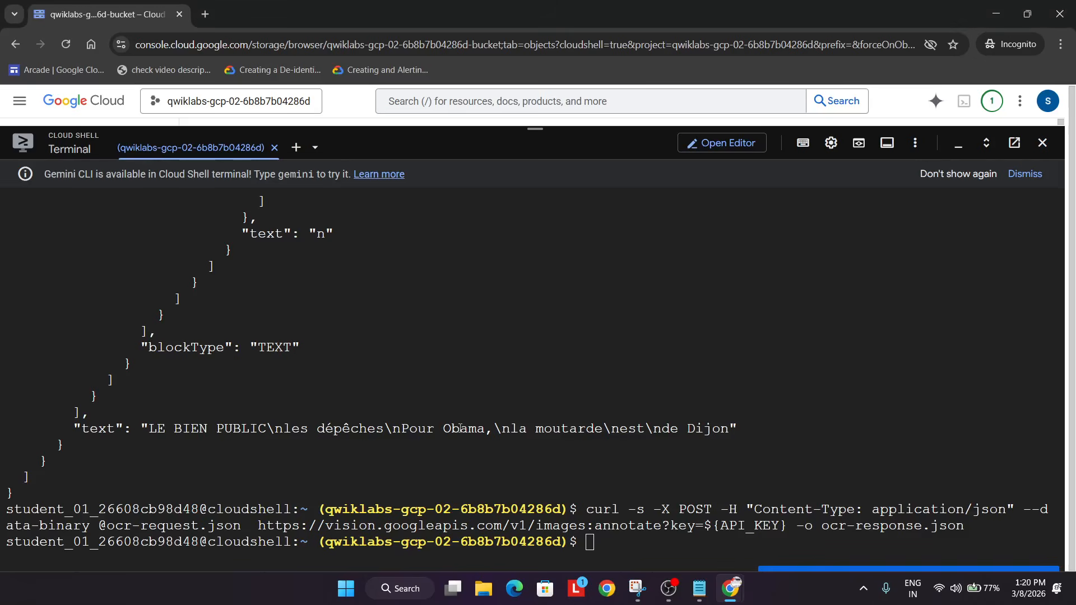
{"action": "left_click", "coordinate": [662, 372]}
{"action": "type", "text": "nano"}
{"action": "key", "text": "ctrl+v"}
{"action": "key", "text": "Return"}
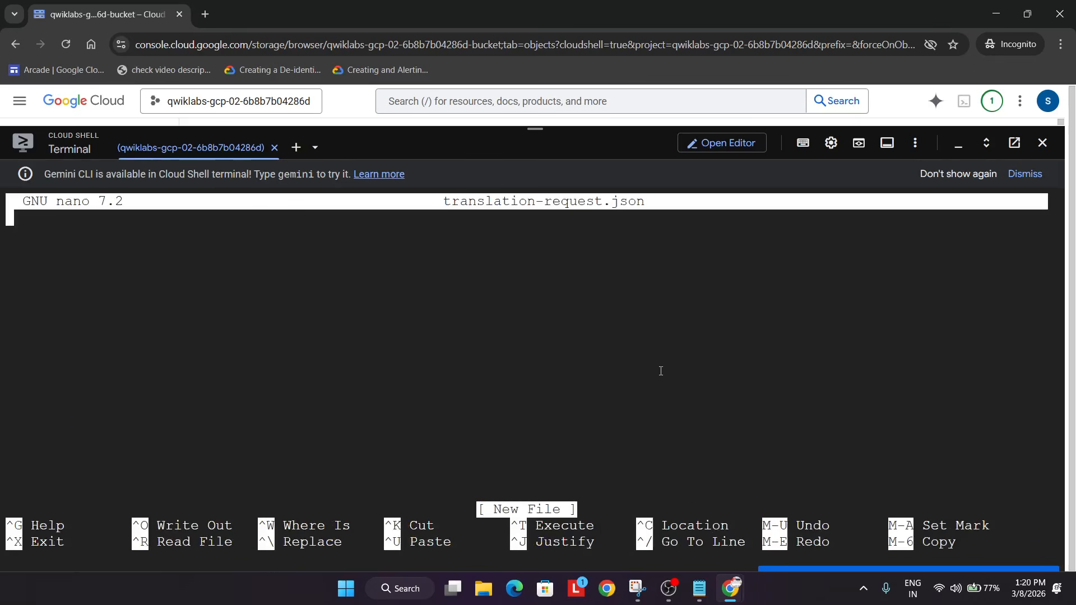
Step: Copy the Task 5 JSON with "q": "your_text_here" and "target": "en" into translation-request.json in nano
{"action": "key", "text": "alt+Tab"}
{"action": "left_click", "coordinate": [662, 218]}
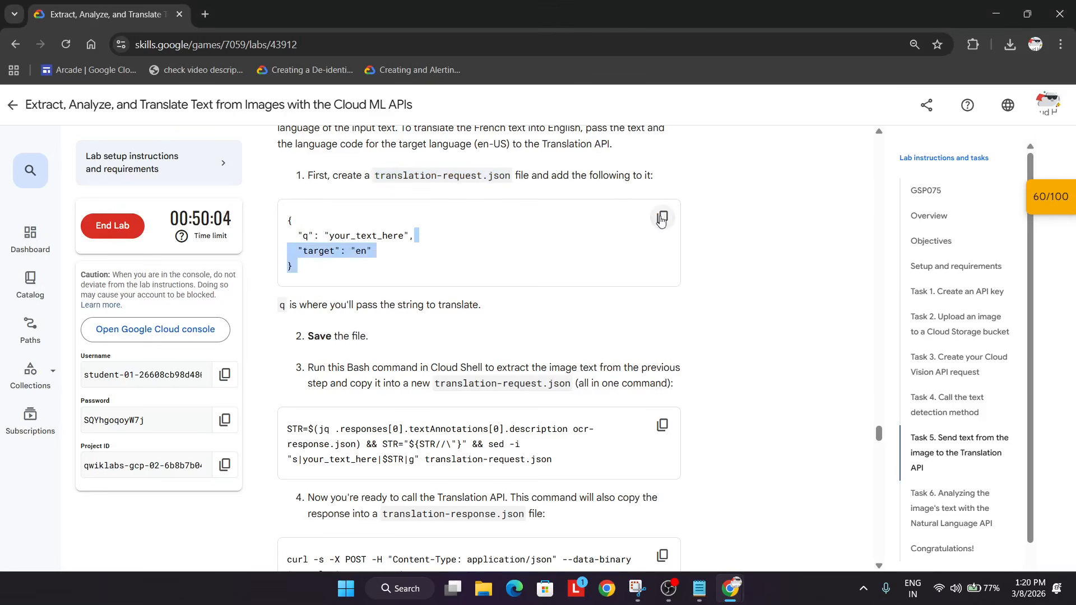
{"action": "key", "text": "alt+Tab"}
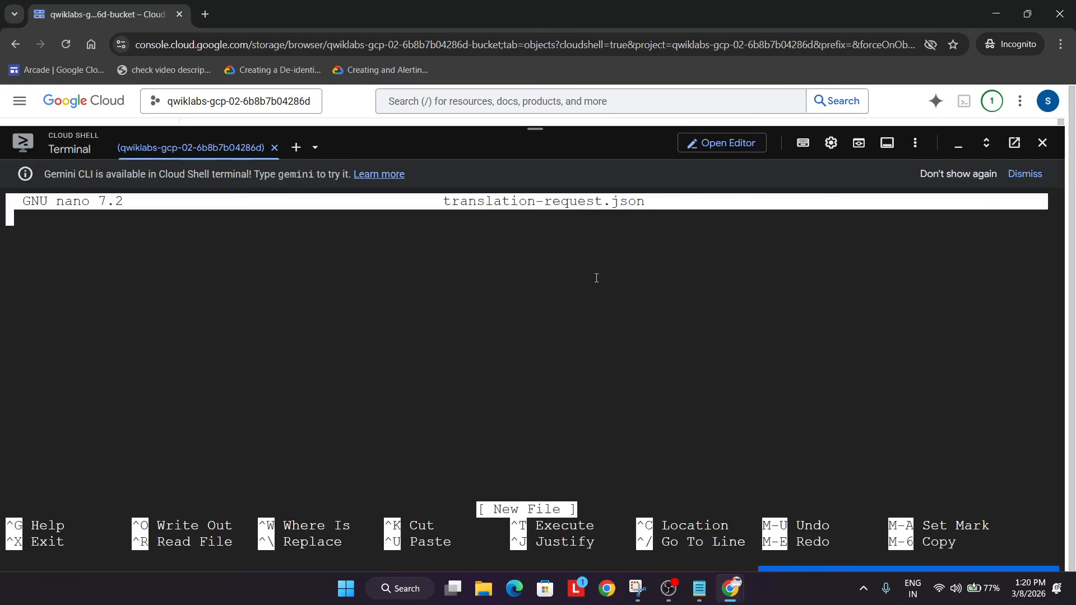
{"action": "key", "text": "ctrl+v"}
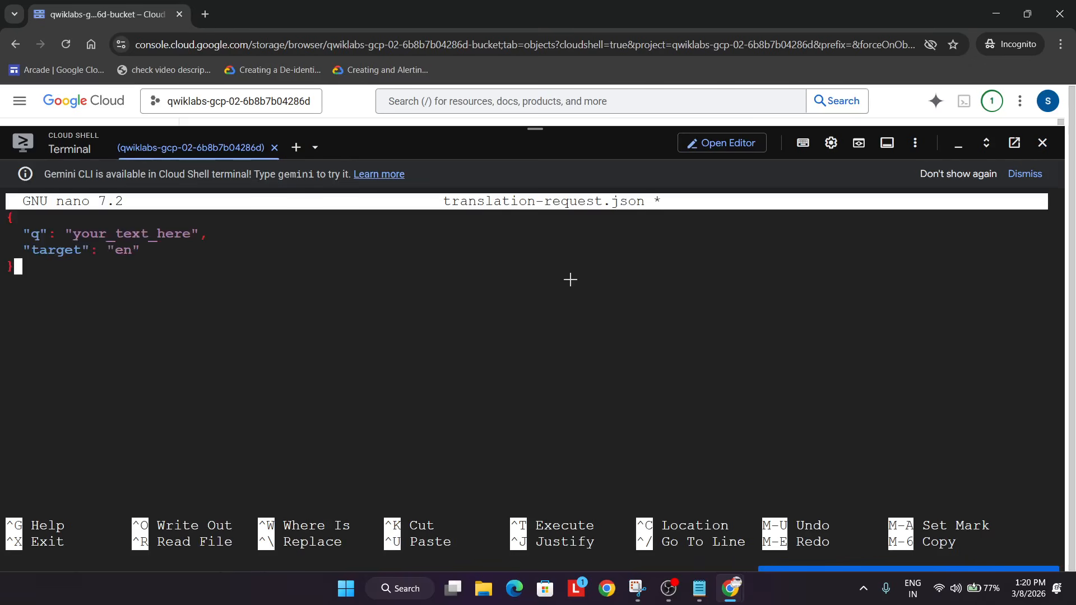
Step: Check the remaining Task 5 instructions, save translation-request.json and exit nano
{"action": "key", "text": "alt+Tab"}
{"action": "scroll", "coordinate": [557, 329], "scroll_direction": "up", "scroll_amount": 3}
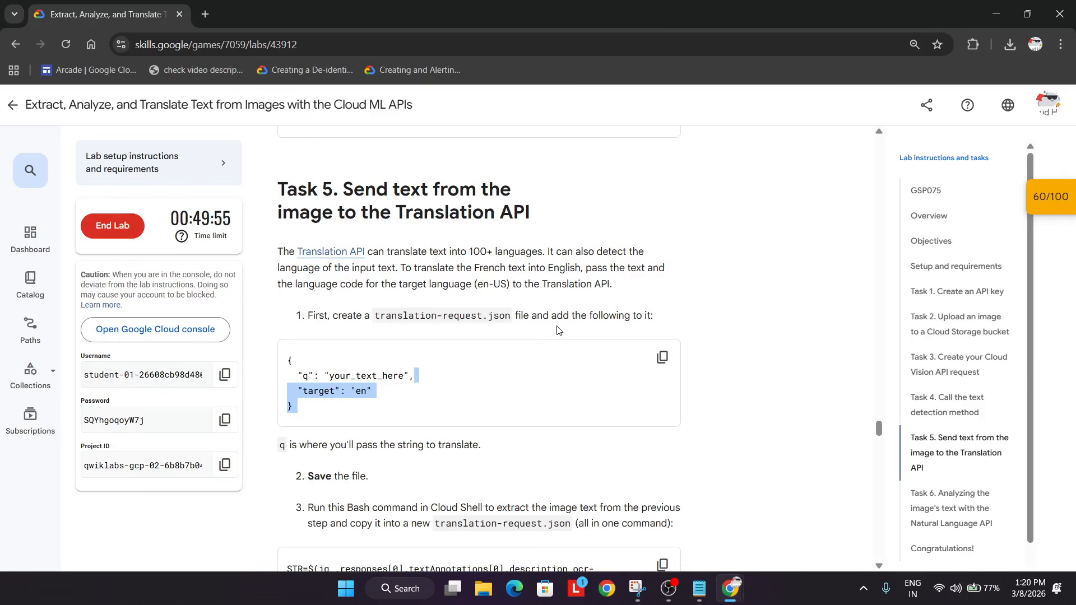
{"action": "scroll", "coordinate": [558, 331], "scroll_direction": "down", "scroll_amount": 8}
{"action": "scroll", "coordinate": [556, 332], "scroll_direction": "down", "scroll_amount": 3}
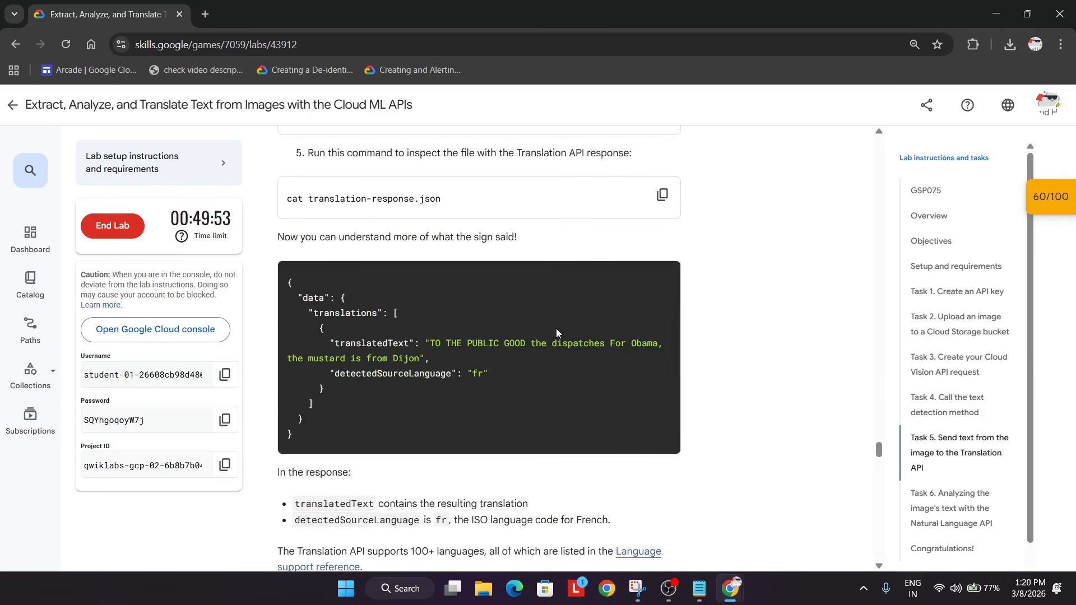
{"action": "scroll", "coordinate": [557, 330], "scroll_direction": "up", "scroll_amount": 13}
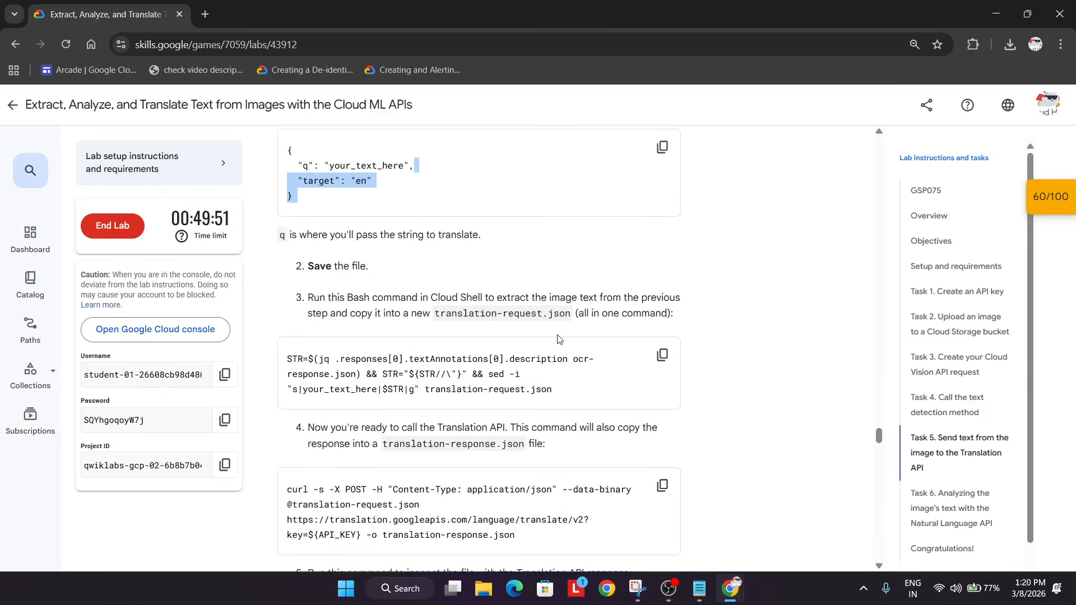
{"action": "key", "text": "alt+Tab"}
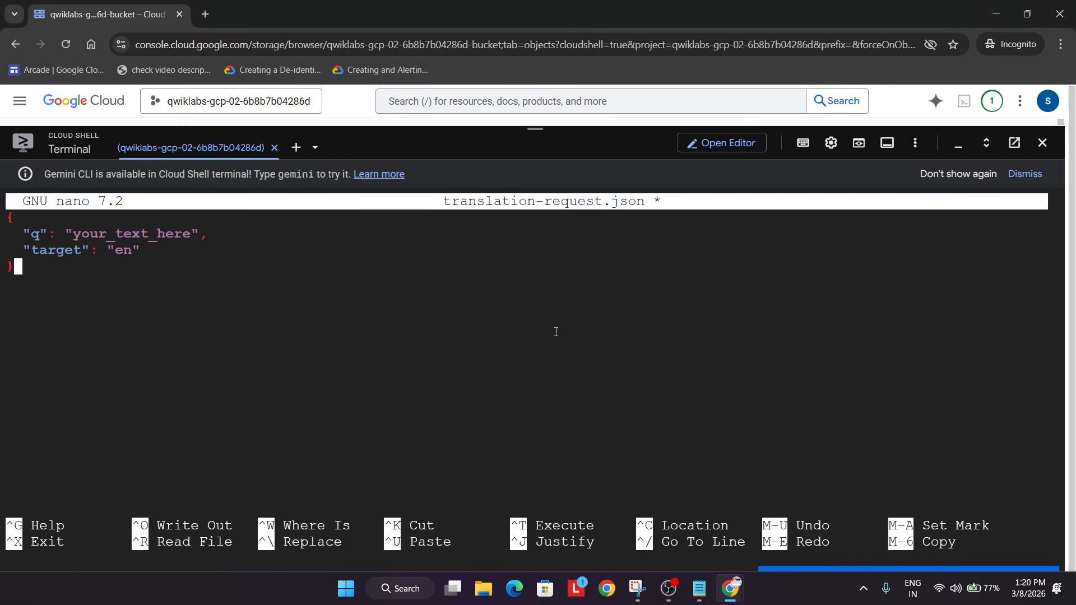
{"action": "key", "text": "ctrl+x"}
{"action": "key", "text": "y"}
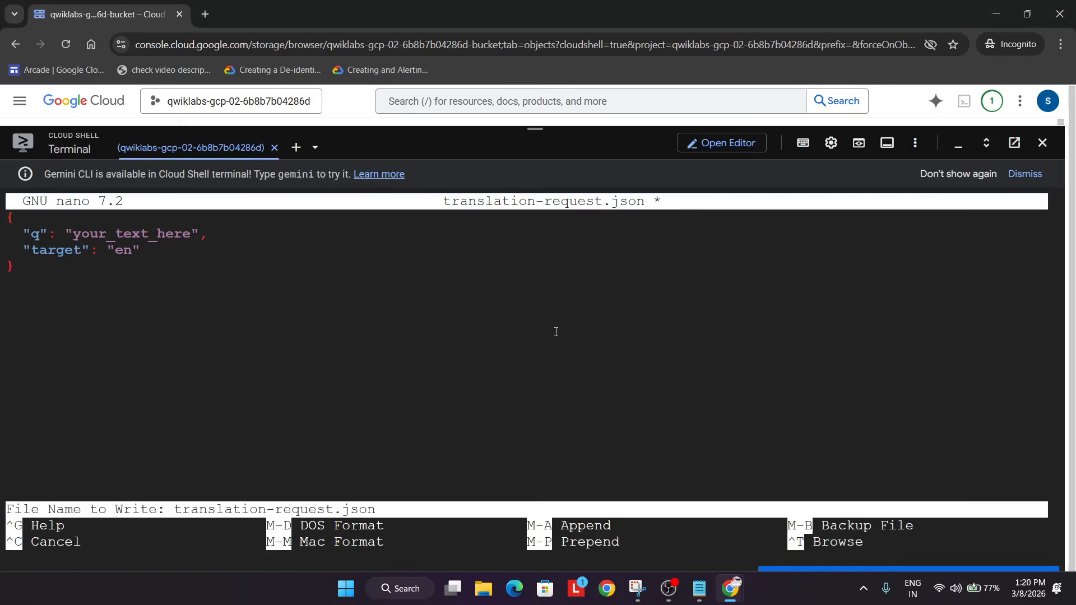
{"action": "key", "text": "Return"}
Step: Copy the Task 5 Bash command and run it in Cloud Shell to insert the extracted image text into translation-request.json
{"action": "key", "text": "alt+Tab"}
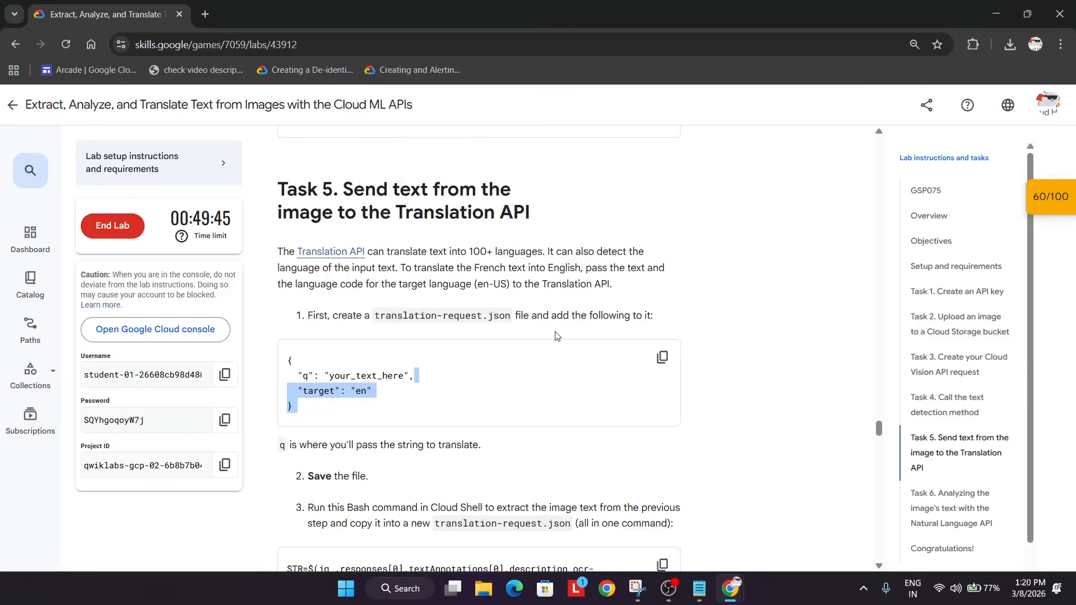
{"action": "scroll", "coordinate": [561, 341], "scroll_direction": "down", "scroll_amount": 5}
{"action": "left_click", "coordinate": [662, 357]}
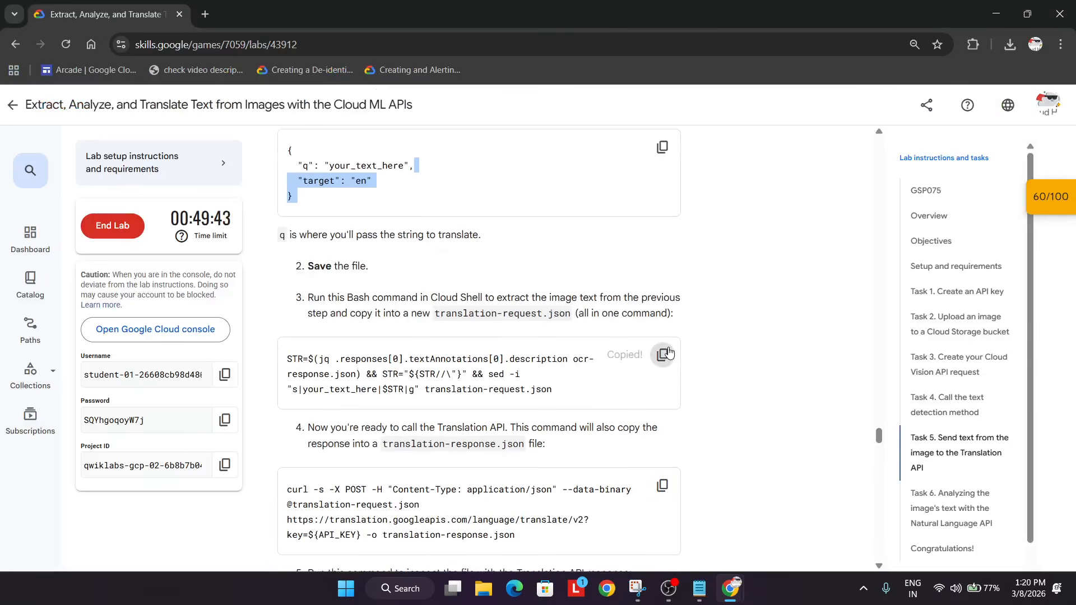
{"action": "key", "text": "alt+Tab"}
{"action": "key", "text": "ctrl+v"}
{"action": "key", "text": "Return"}
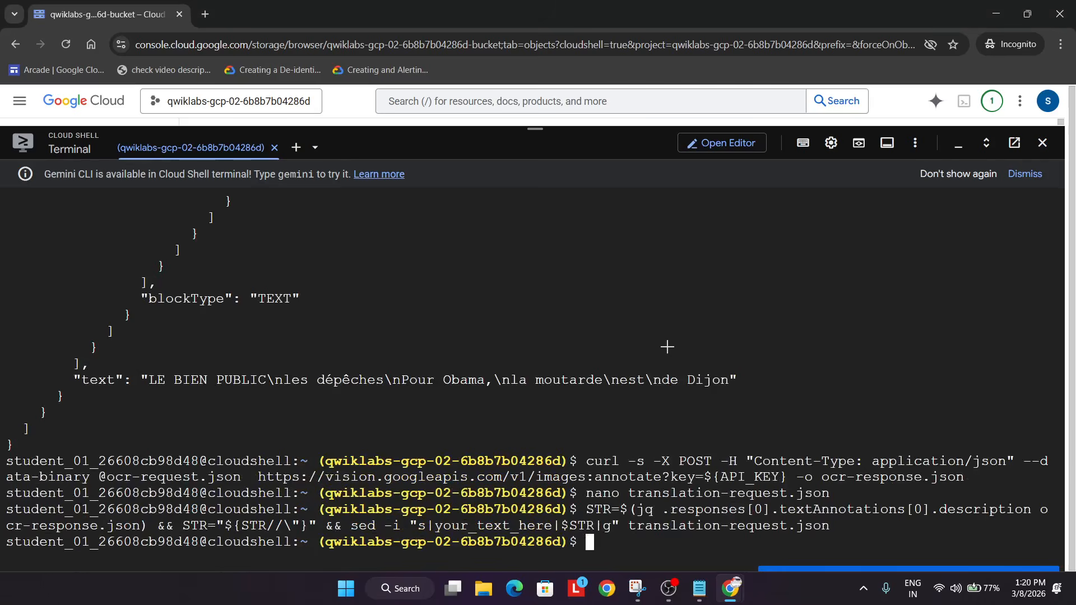
Step: Copy the Translation API curl command from Task 5 and run it in Cloud Shell, writing the output to translation-response.json
{"action": "key", "text": "alt+Tab"}
{"action": "scroll", "coordinate": [666, 353], "scroll_direction": "down", "scroll_amount": 2}
{"action": "left_click", "coordinate": [663, 353]}
{"action": "key", "text": "alt+Tab"}
{"action": "key", "text": "ctrl+v"}
{"action": "key", "text": "Return"}
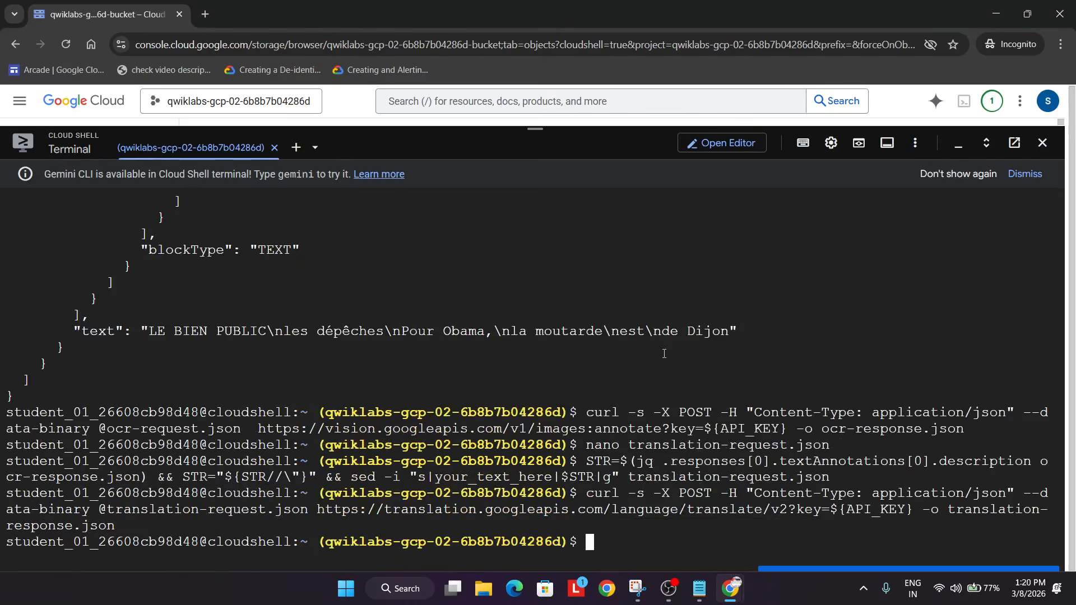
Step: Copy the nl-request.json file name from Task 6 and open it in nano in Cloud Shell
{"action": "key", "text": "alt+Tab"}
{"action": "scroll", "coordinate": [622, 309], "scroll_direction": "down", "scroll_amount": 12}
{"action": "scroll", "coordinate": [565, 328], "scroll_direction": "down", "scroll_amount": 3}
{"action": "left_click_drag", "start_coordinate": [469, 257], "coordinate": [557, 262]}
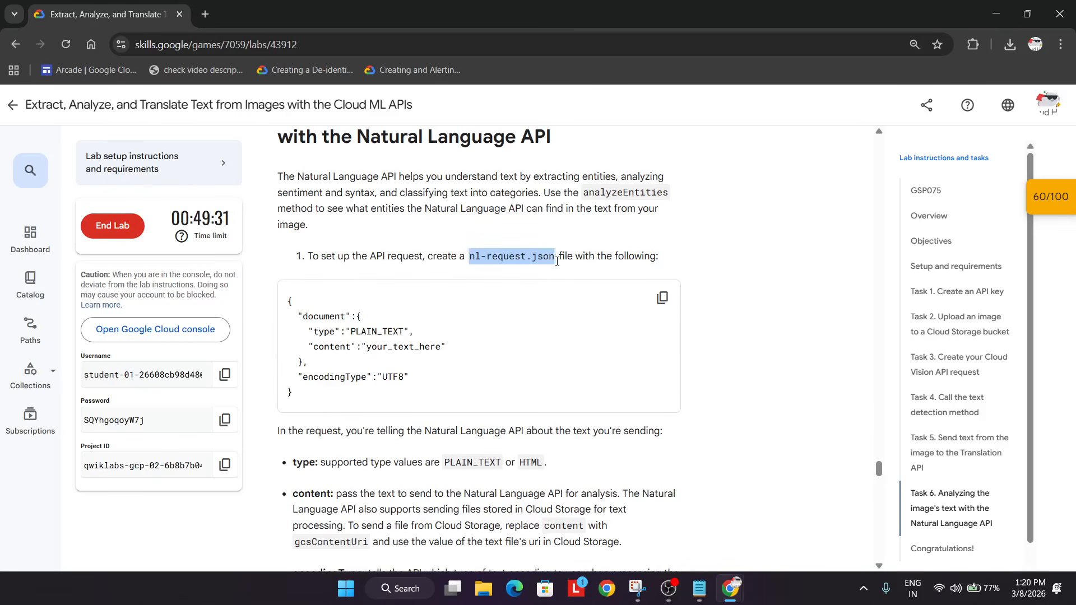
{"action": "key", "text": "alt+Tab"}
{"action": "type", "text": "nan"}
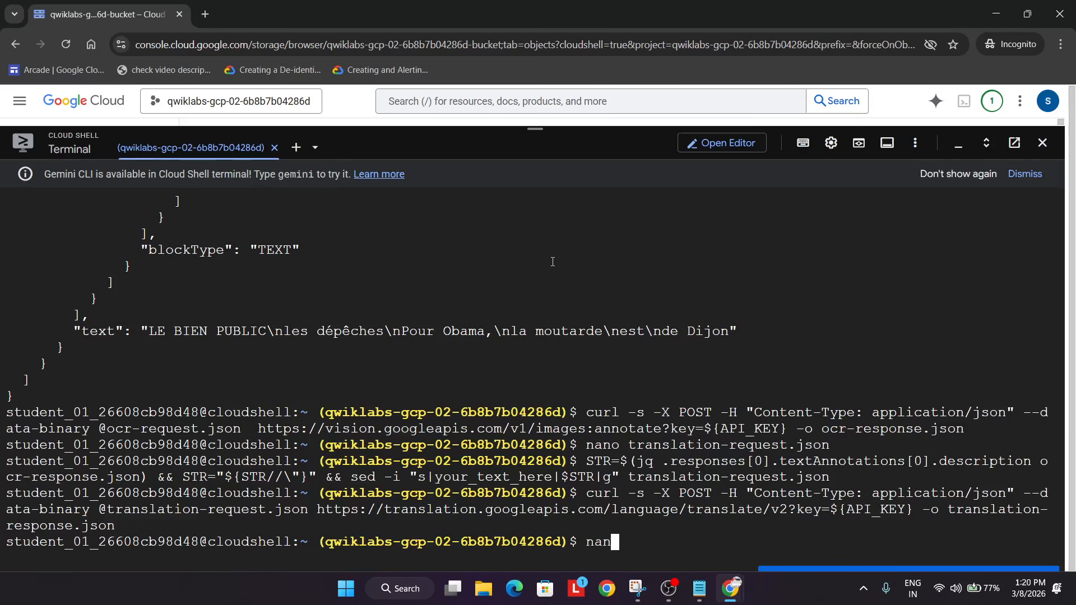
{"action": "type", "text": "o"}
{"action": "key", "text": "ctrl+v"}
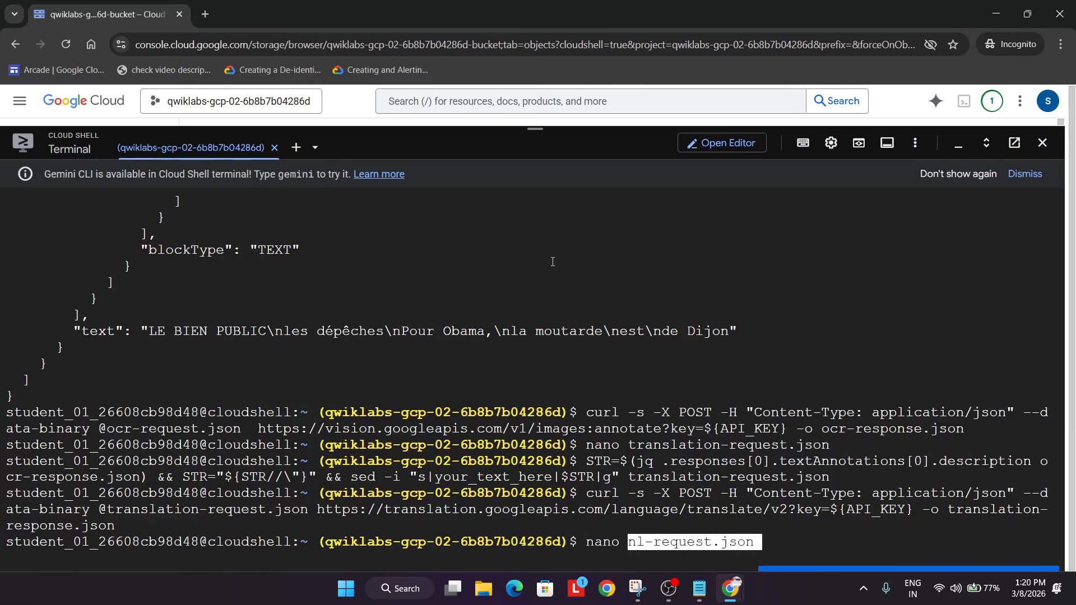
{"action": "key", "text": "Return"}
Step: Copy the Task 6 JSON request body into nl-request.json in nano, save the file and exit the editor
{"action": "key", "text": "alt+Tab"}
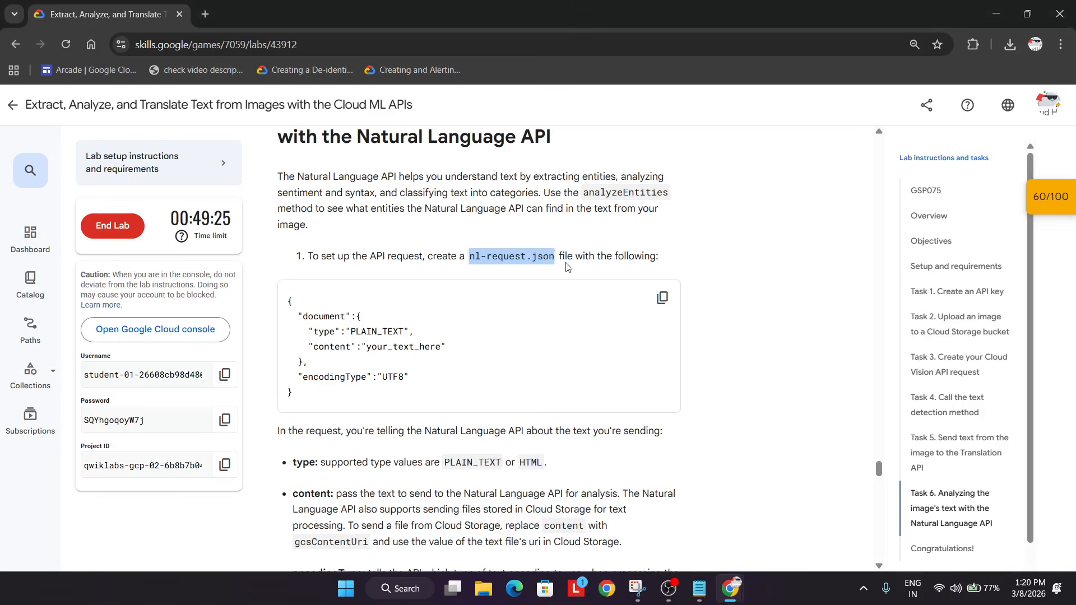
{"action": "left_click", "coordinate": [660, 298]}
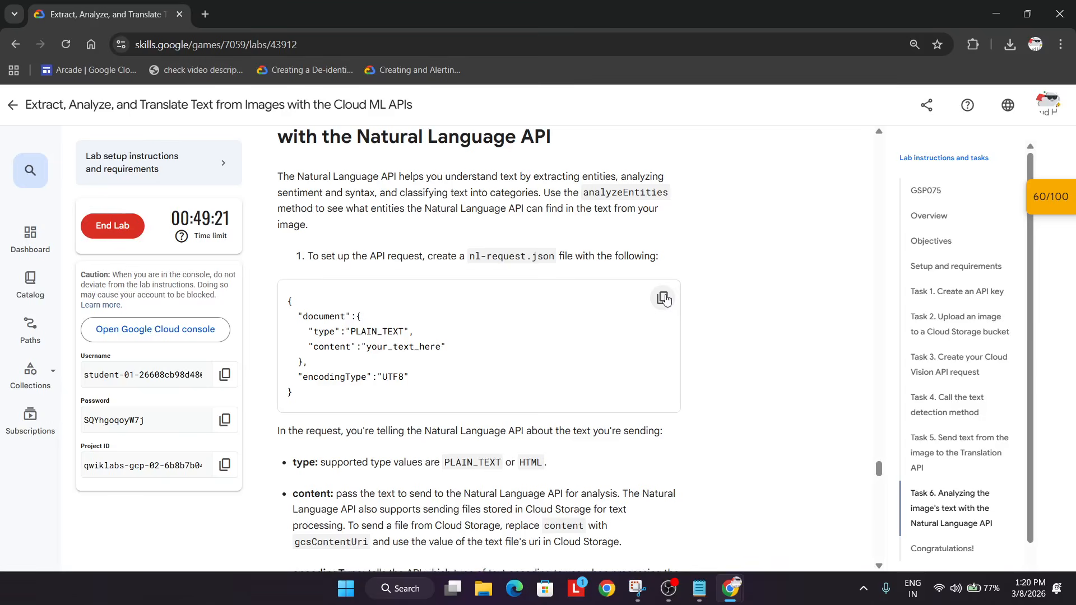
{"action": "key", "text": "alt+Tab"}
{"action": "key", "text": "ctrl+v"}
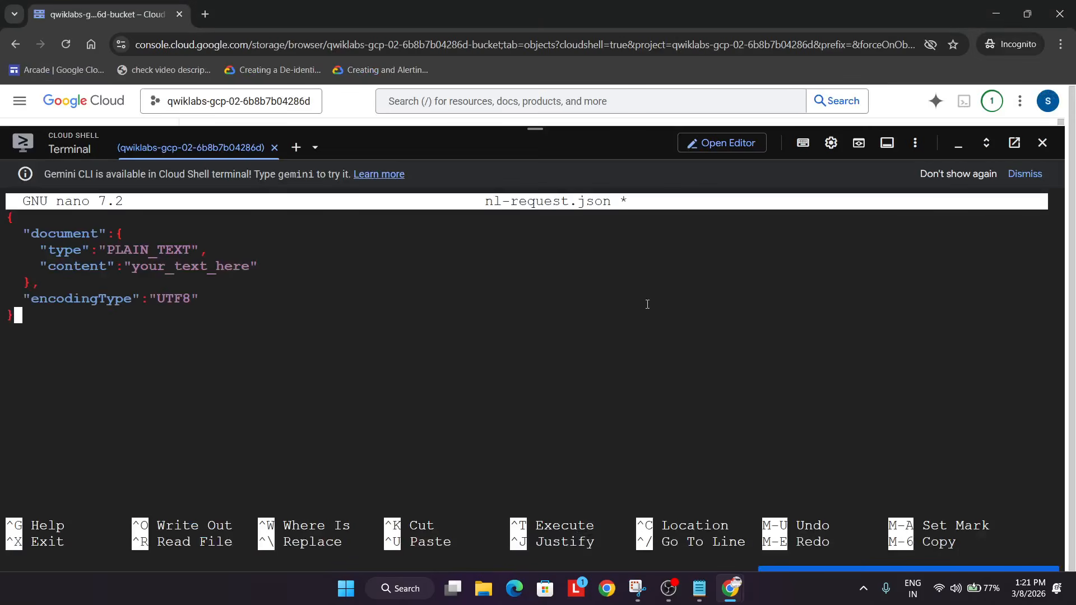
{"action": "key", "text": "ctrl+x"}
{"action": "key", "text": "y"}
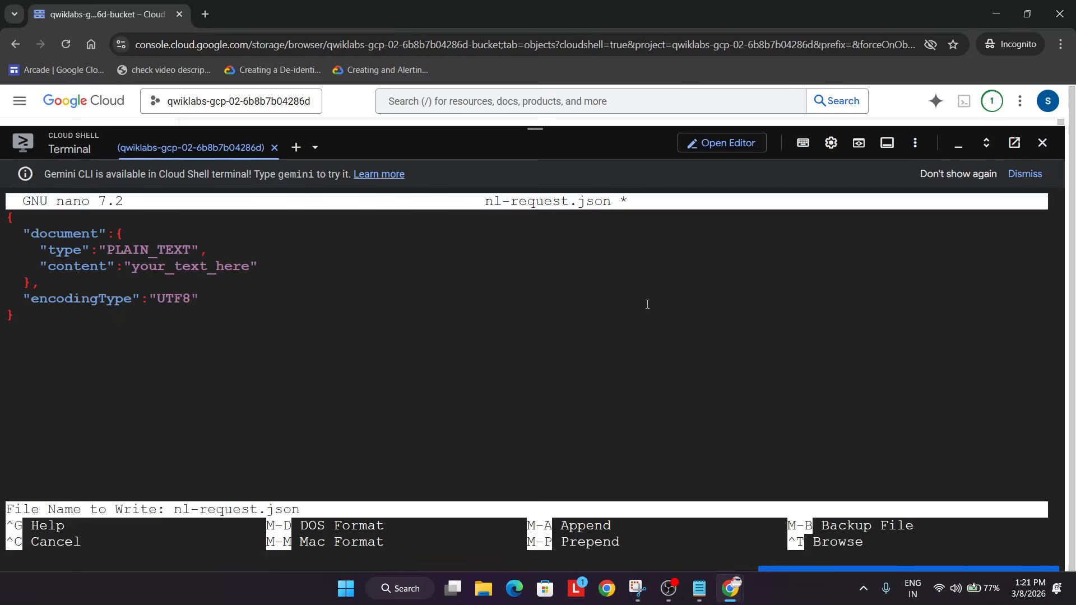
{"action": "key", "text": "Return"}
Step: Copy the Task 6 Bash command and run it in Cloud Shell to insert the translated text into nl-request.json
{"action": "key", "text": "alt+Tab"}
{"action": "scroll", "coordinate": [609, 278], "scroll_direction": "down", "scroll_amount": 10}
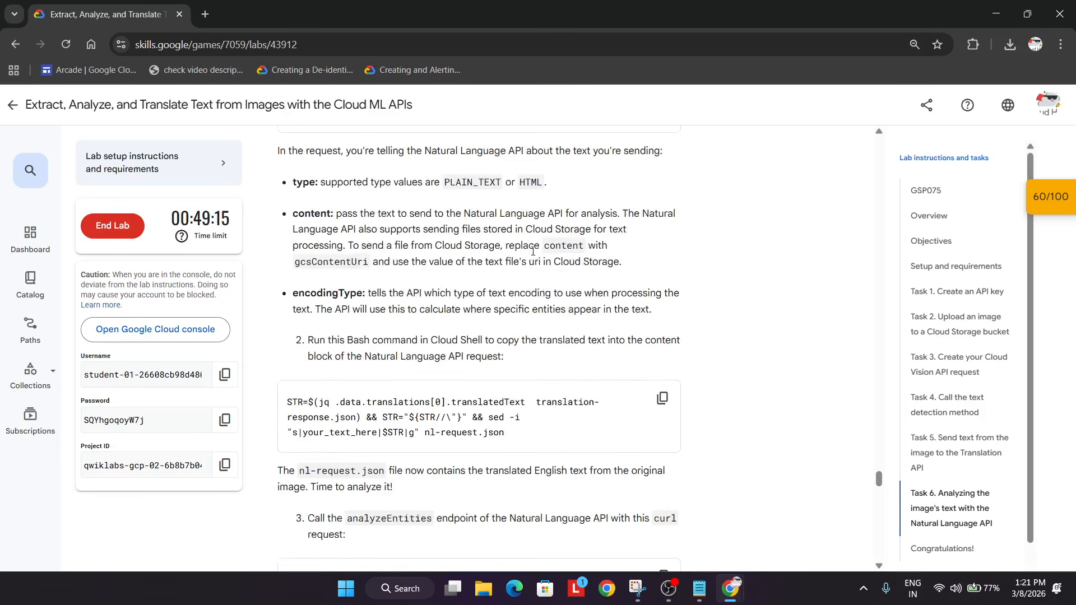
{"action": "left_click", "coordinate": [663, 258]}
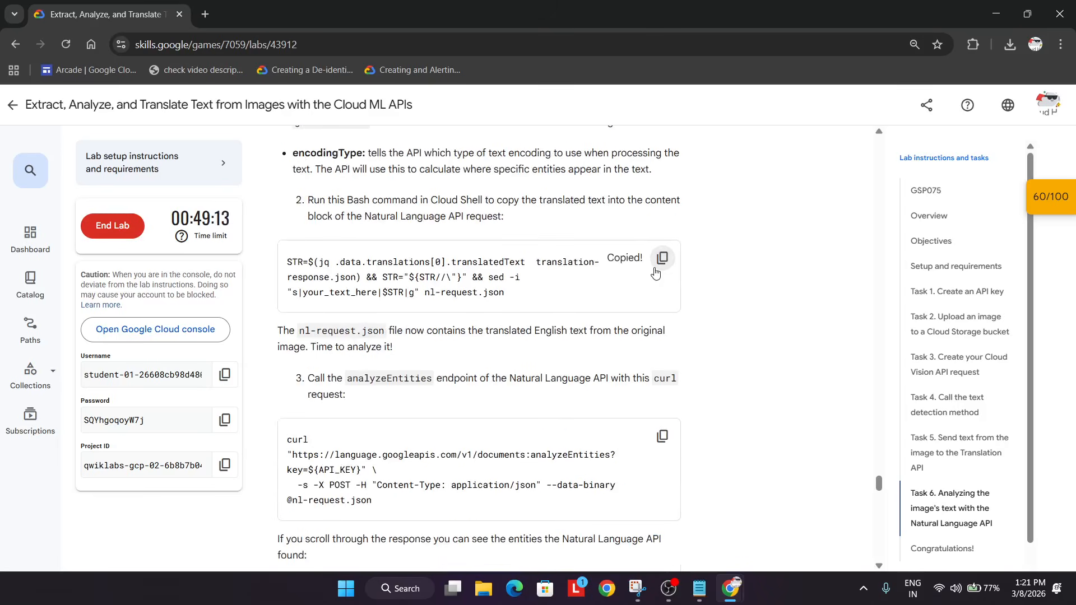
{"action": "key", "text": "alt+Tab"}
{"action": "key", "text": "ctrl+v"}
{"action": "key", "text": "Return"}
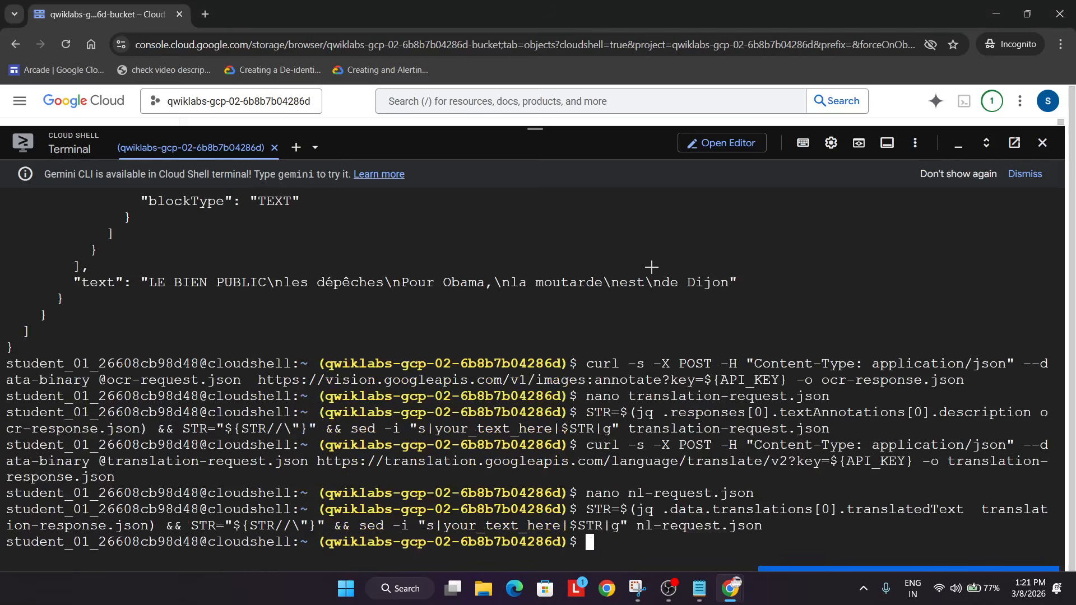
Step: Copy the analyzeEntities curl command from Task 6, run it in Cloud Shell with nl-request.json and view the response
{"action": "key", "text": "alt+Tab"}
{"action": "left_click", "coordinate": [668, 442]}
{"action": "key", "text": "alt+Tab"}
{"action": "key", "text": "ctrl+v"}
{"action": "key", "text": "Return"}
{"action": "key", "text": "alt+Tab"}
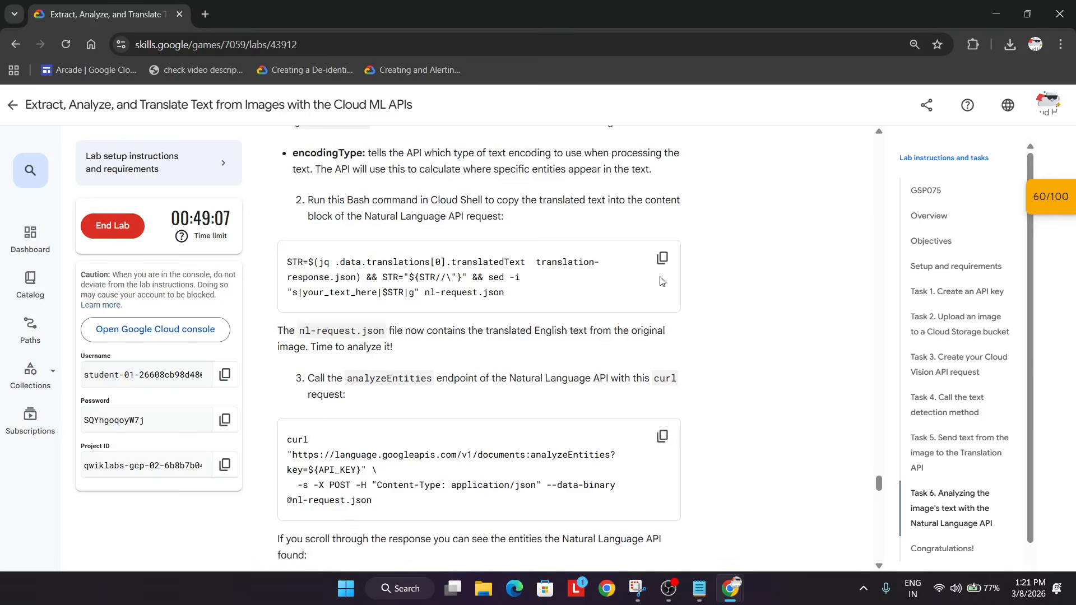
{"action": "key", "text": "alt+Tab"}
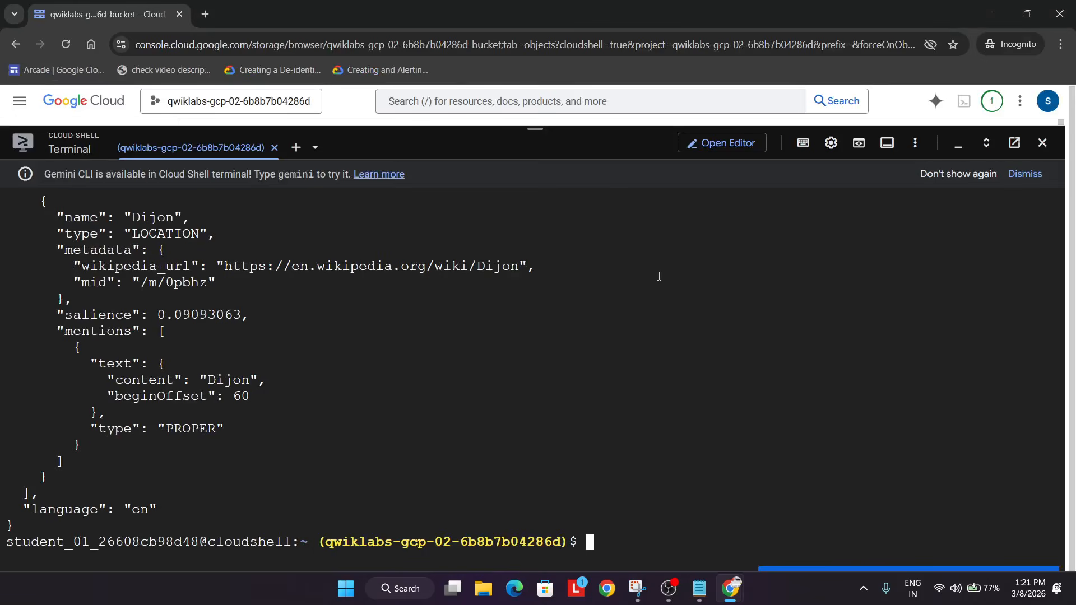
Step: Check the lab progress for "Analyzing the image's text with the Natural Language API", repeating the check until it is assessed
{"action": "key", "text": "alt+Tab"}
{"action": "scroll", "coordinate": [660, 280], "scroll_direction": "down", "scroll_amount": 20}
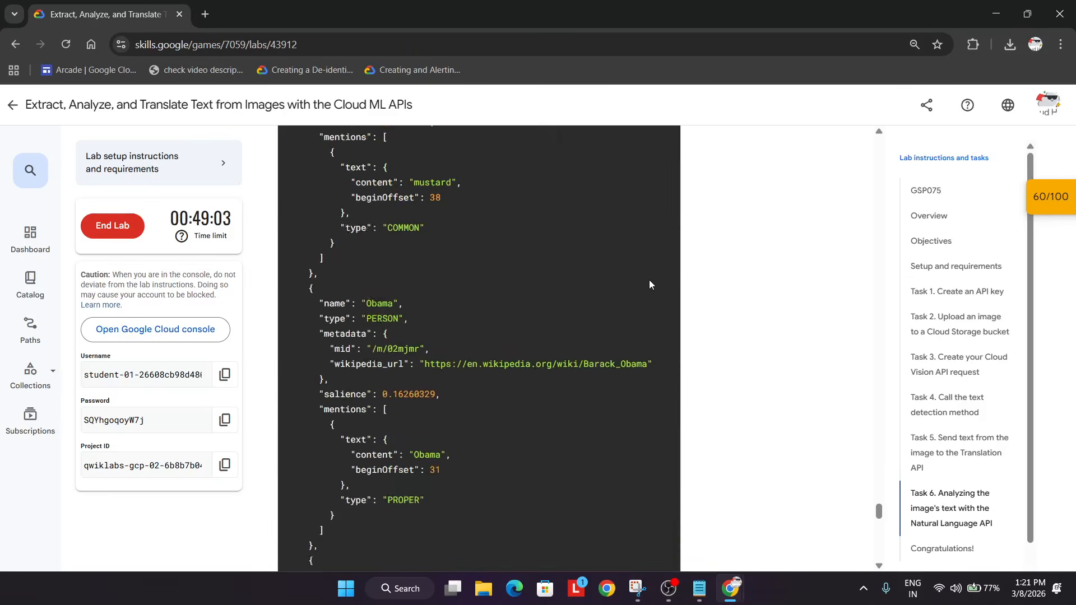
{"action": "left_click", "coordinate": [401, 431]}
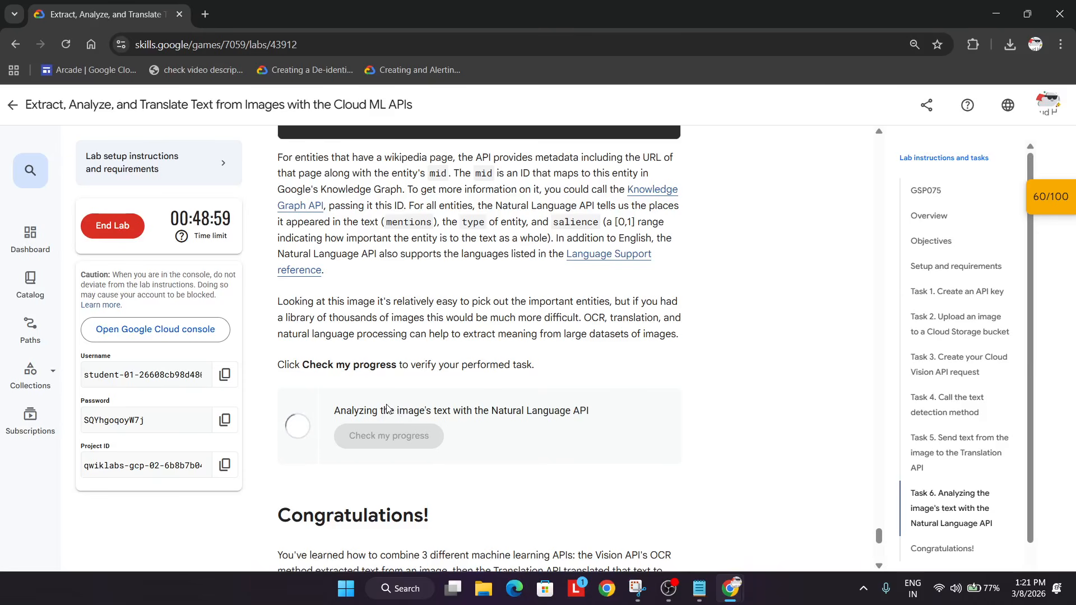
{"action": "left_click", "coordinate": [391, 438]}
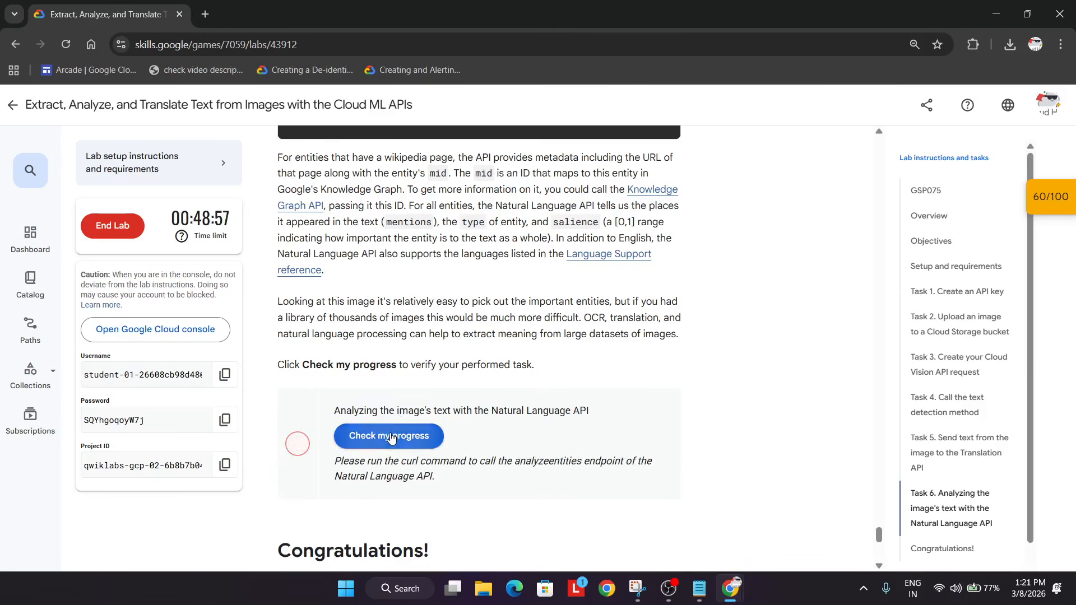
{"action": "scroll", "coordinate": [675, 358], "scroll_direction": "up", "scroll_amount": 7}
{"action": "scroll", "coordinate": [676, 354], "scroll_direction": "up", "scroll_amount": 17}
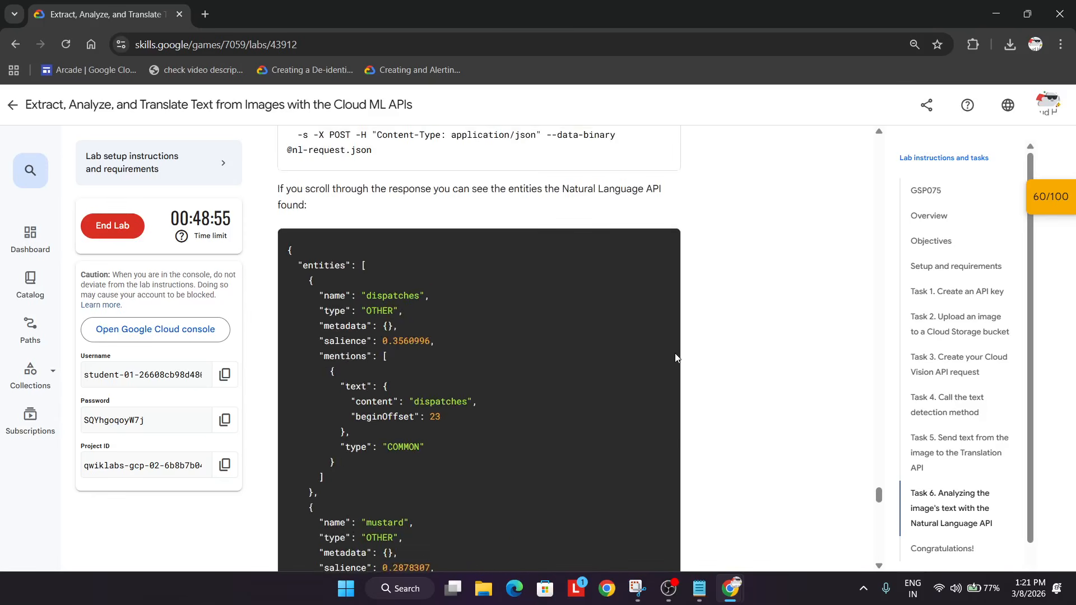
{"action": "scroll", "coordinate": [661, 338], "scroll_direction": "down", "scroll_amount": 20}
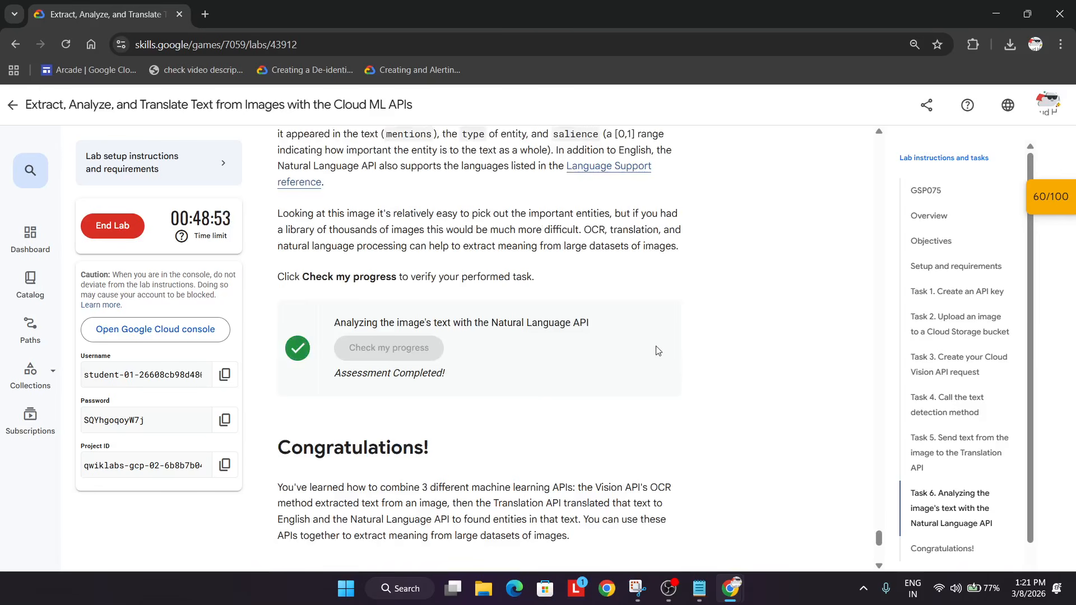
{"action": "key", "text": "alt+Tab"}
{"action": "key", "text": "alt+Tab"}
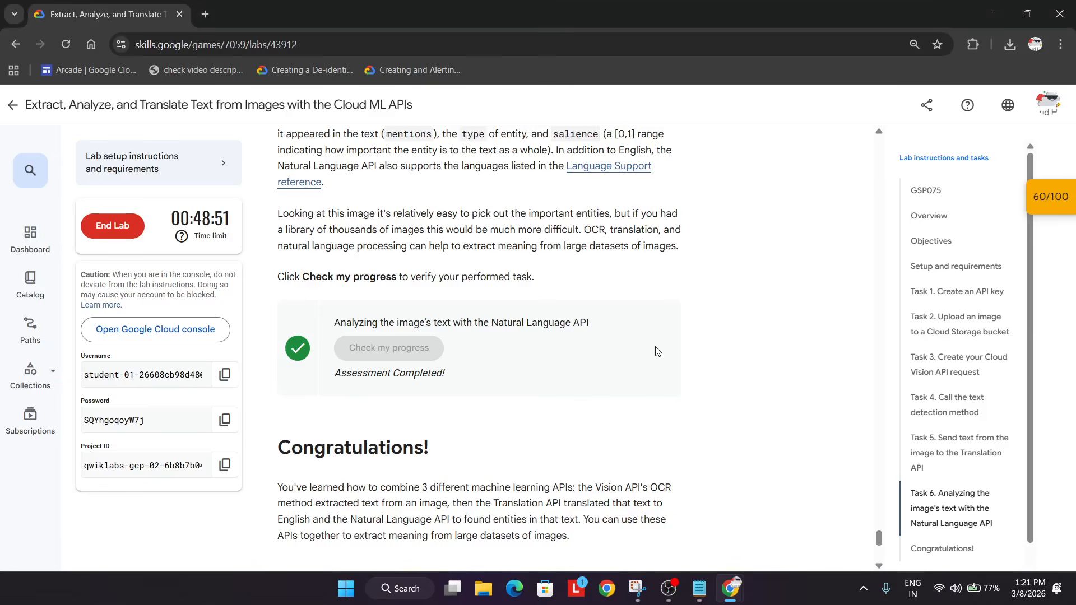
{"action": "left_click", "coordinate": [669, 589]}
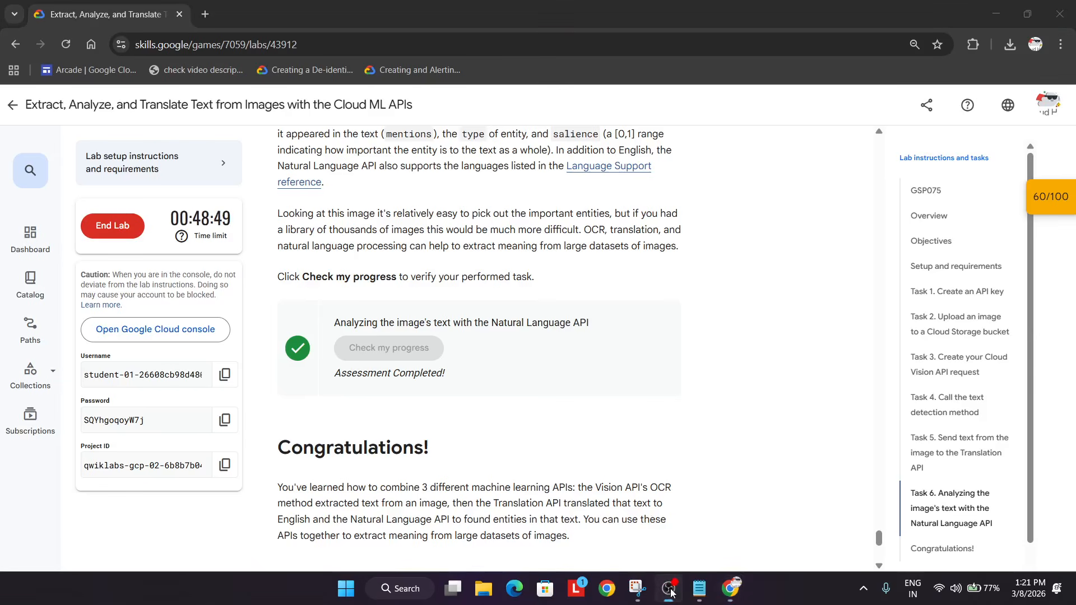